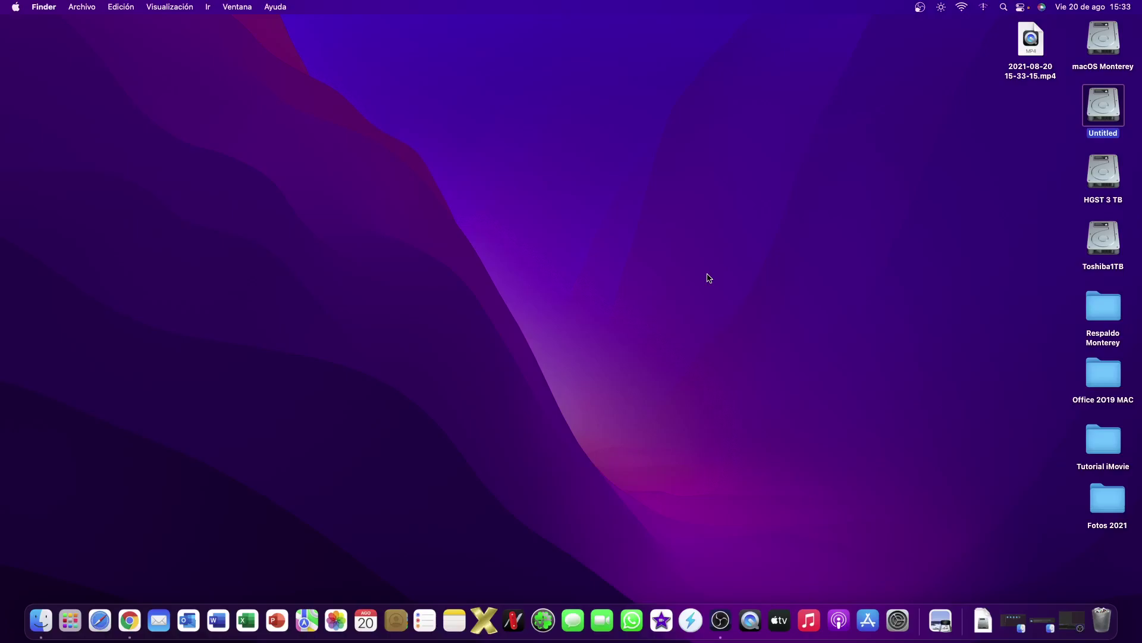
- Open the openemu.org link saved in the Open Emu note and download OpenEmu from the website
click(454, 625)
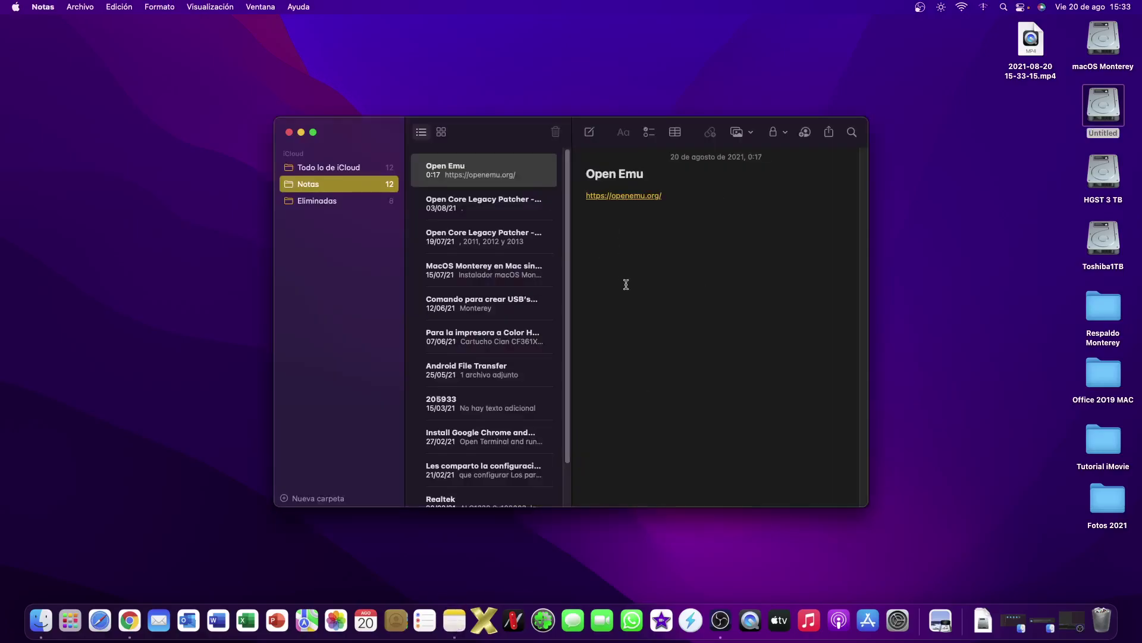
click(619, 199)
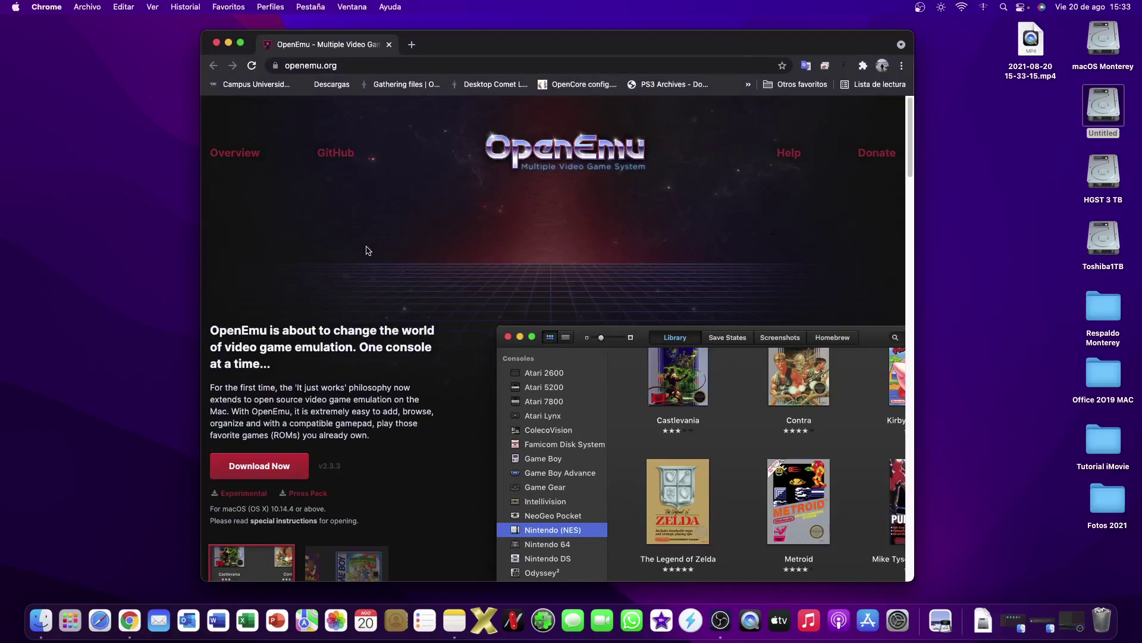
mouse_move(242, 45)
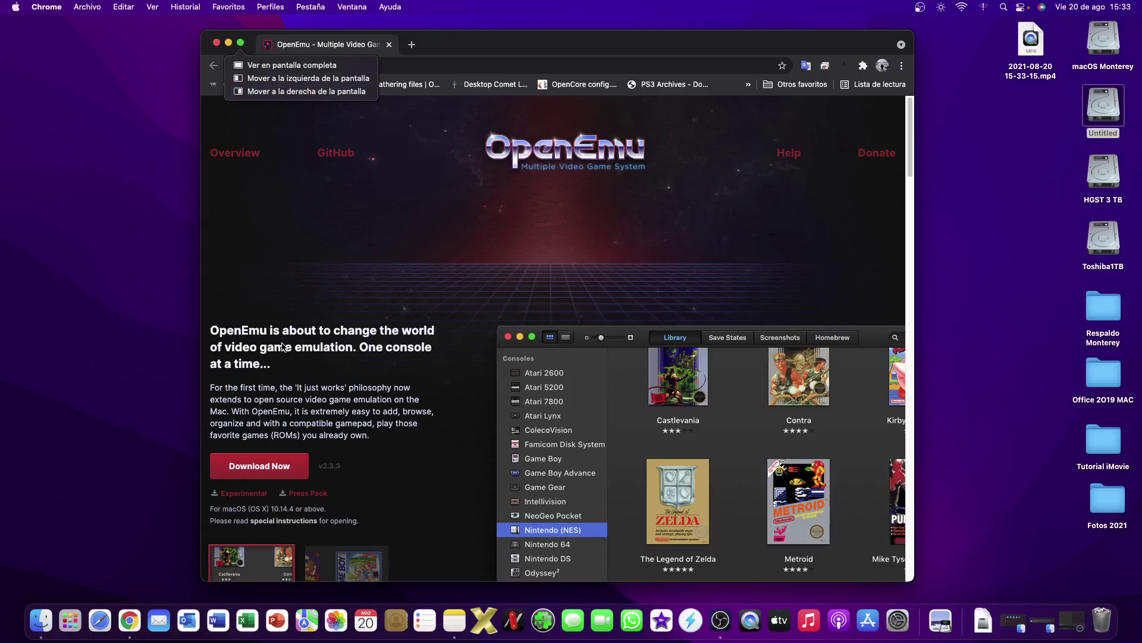
scroll(416, 470, down, 1)
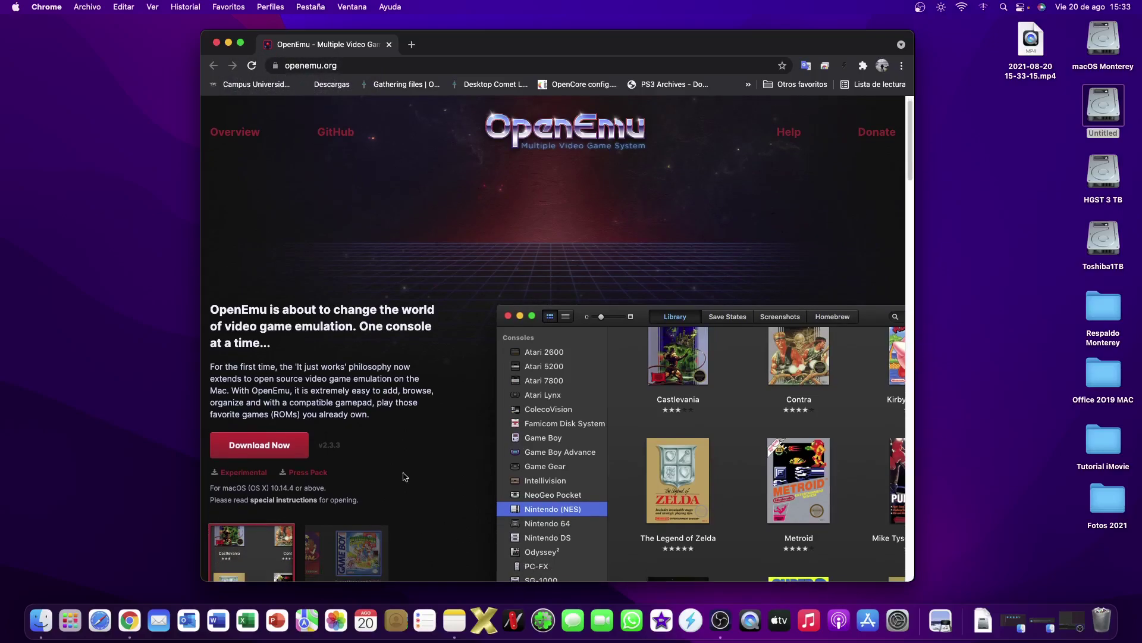
click(271, 451)
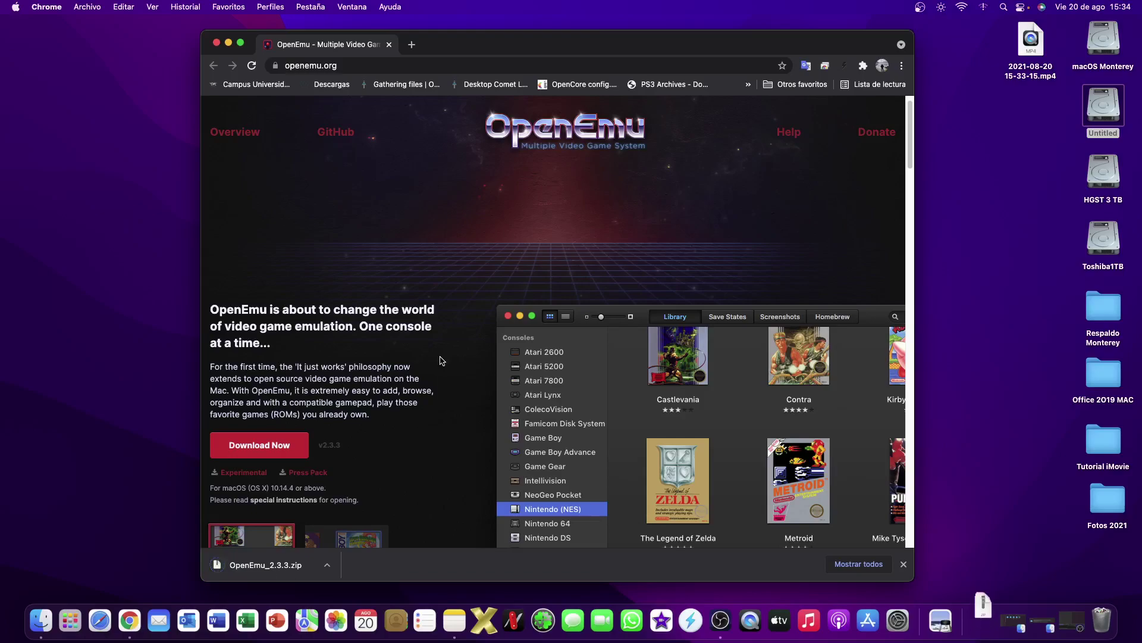
- Extract OpenEmu_2.3.3.zip in the Downloads folder and move the OpenEmu application to the Applications folder
click(327, 570)
click(364, 568)
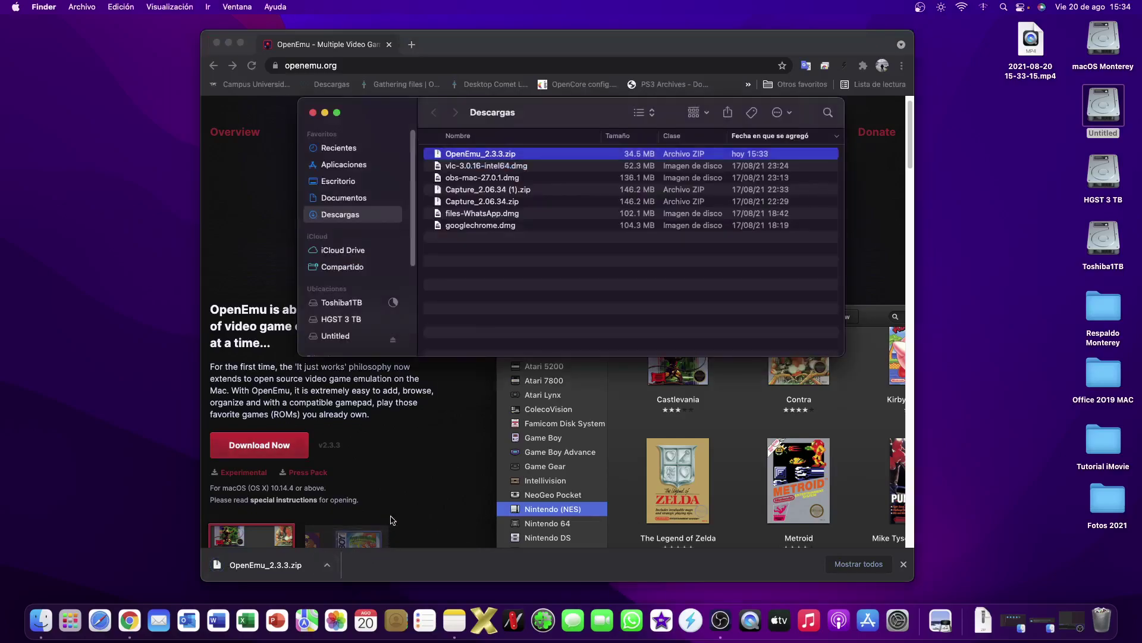
double_click(487, 156)
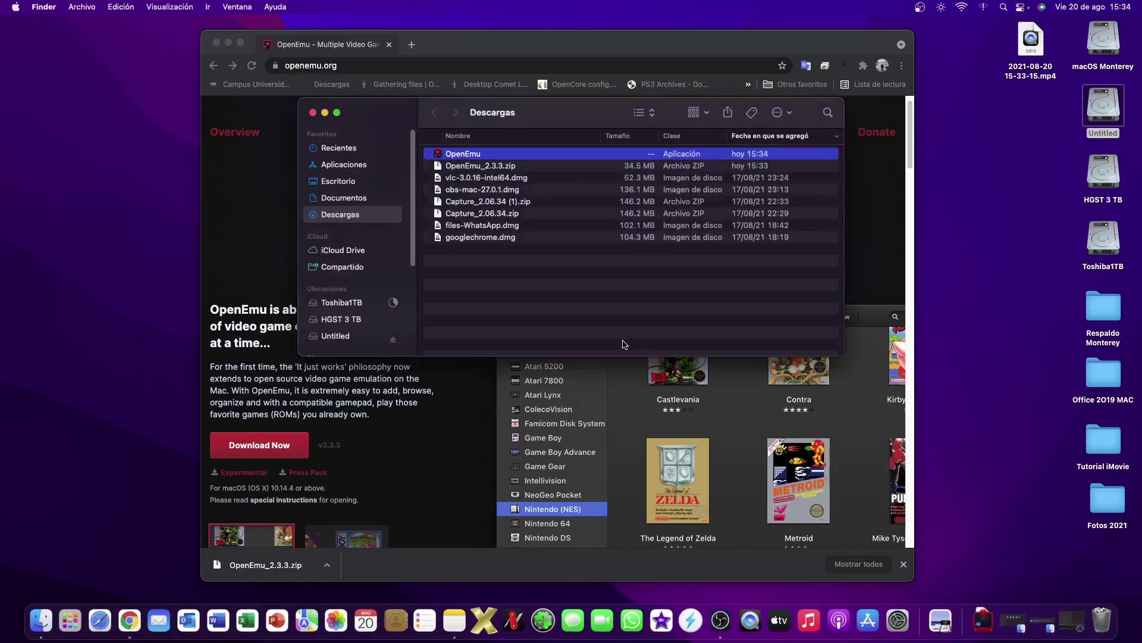
drag(459, 155, 352, 169)
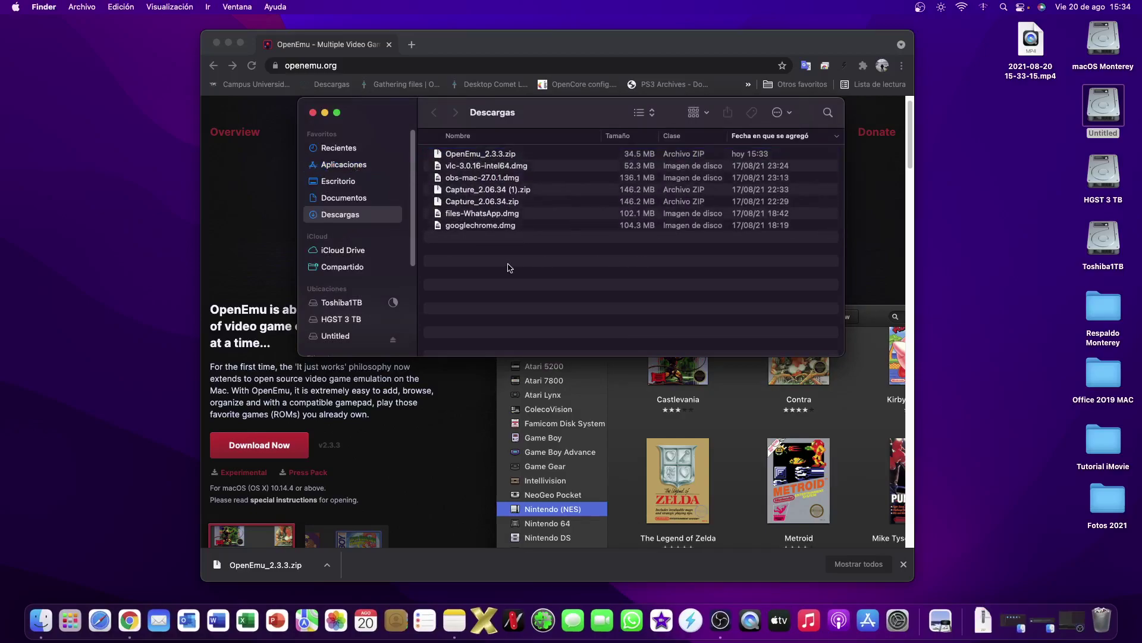
- Find OpenEmu in the Applications folder and add it to the Dock beside Notes
click(345, 170)
scroll(694, 255, up, 5)
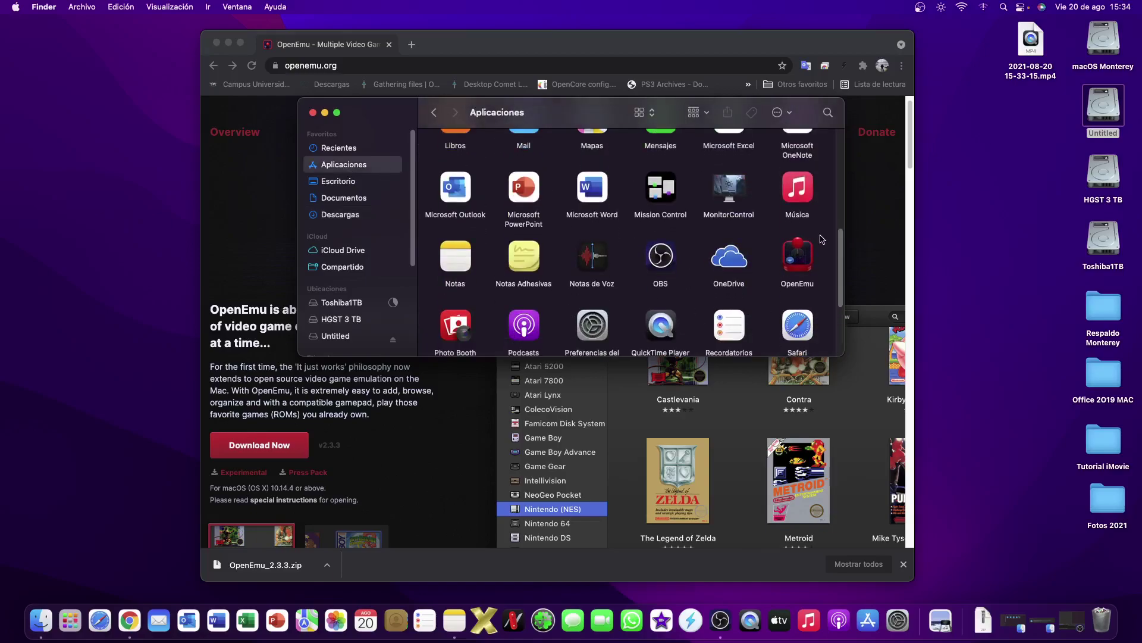
click(800, 260)
drag(797, 260, 471, 631)
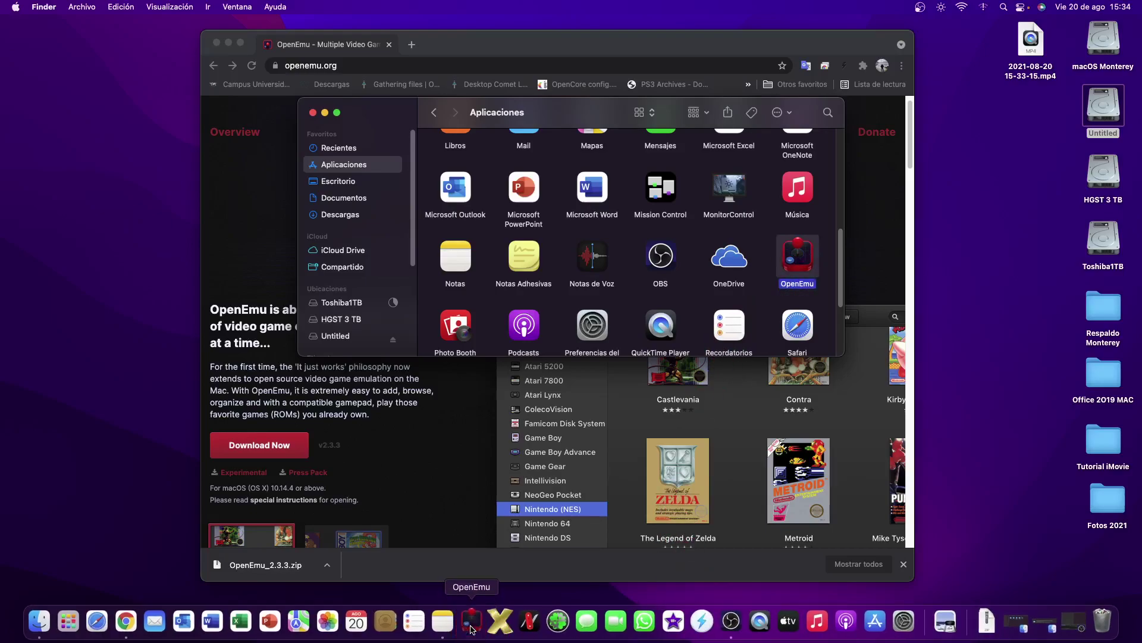
- Close the Finder, browser and Notes windows to clear the desktop
click(313, 114)
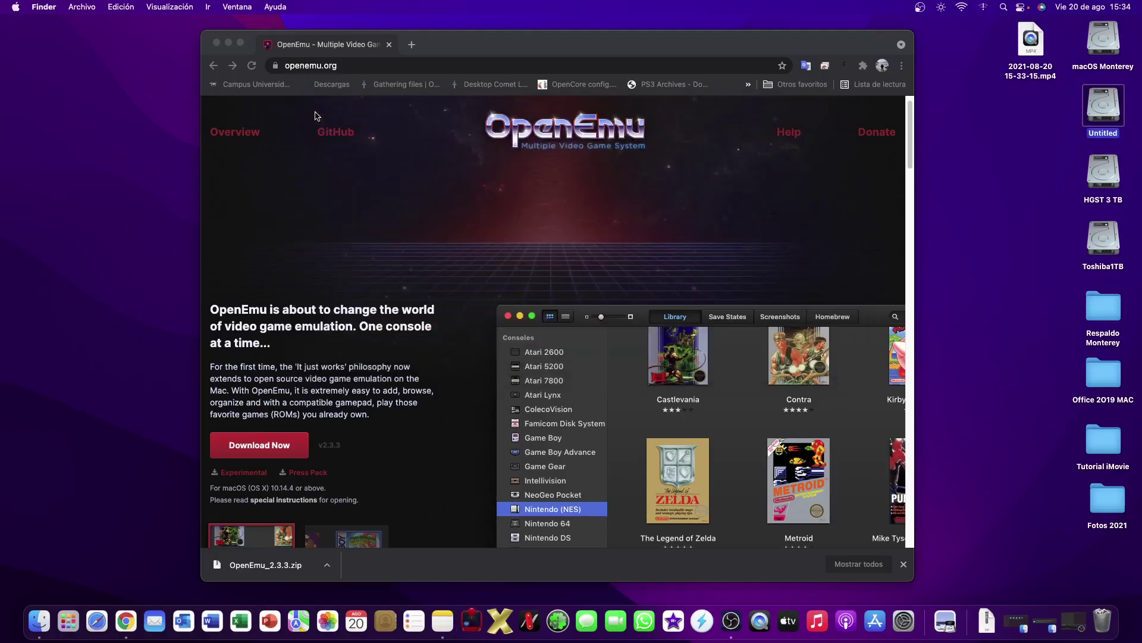
click(217, 43)
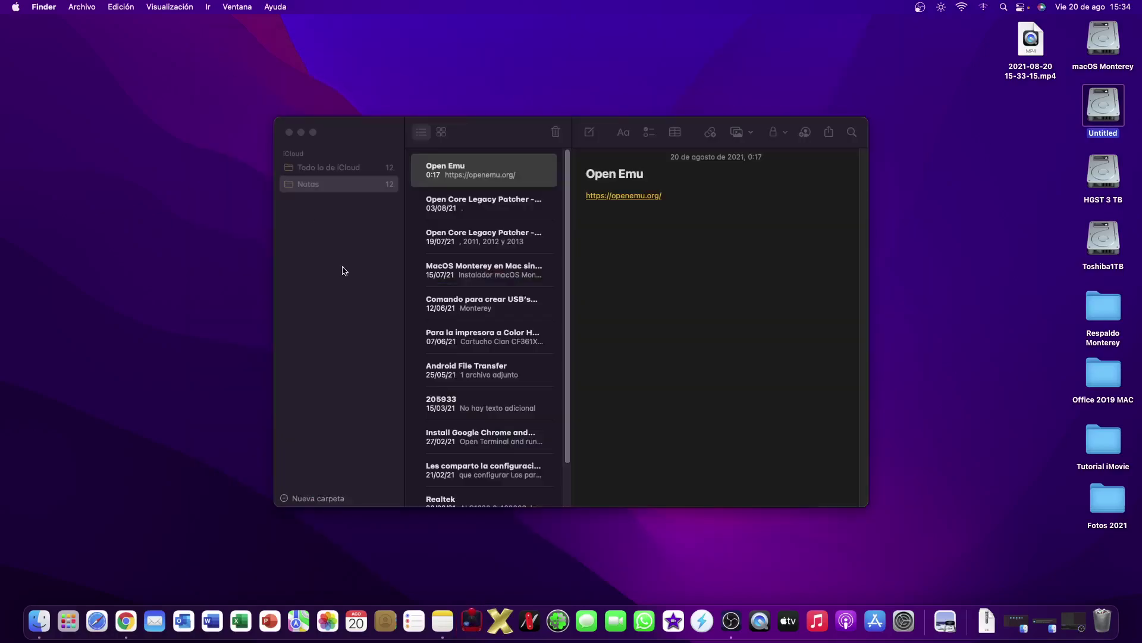
click(289, 133)
click(396, 294)
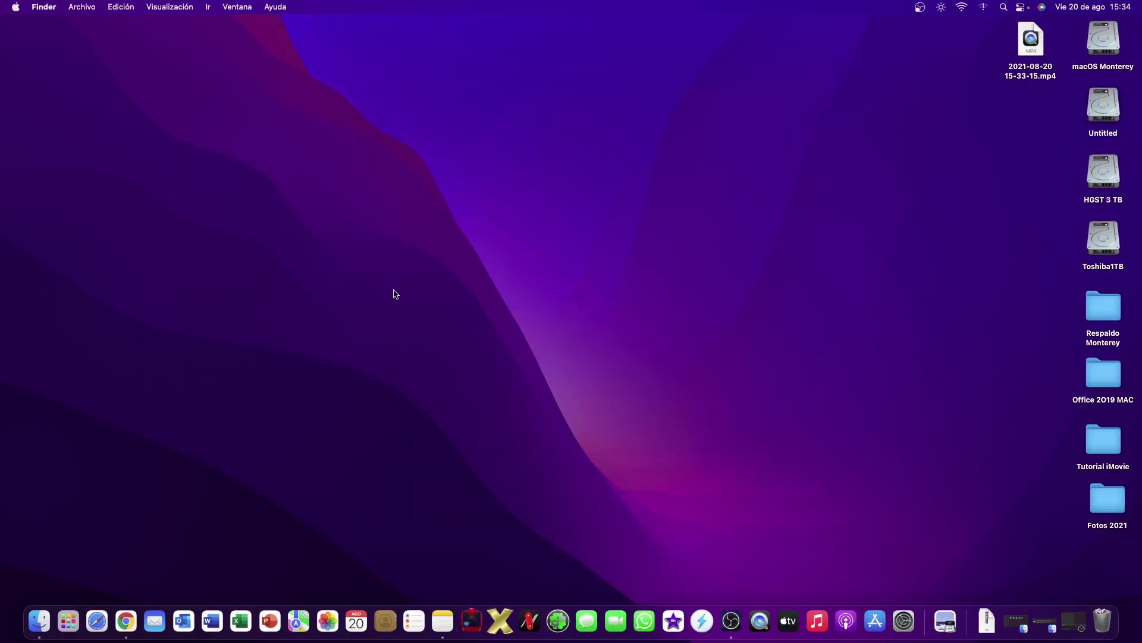
- Launch OpenEmu and approve opening it despite its unverified developer
click(471, 622)
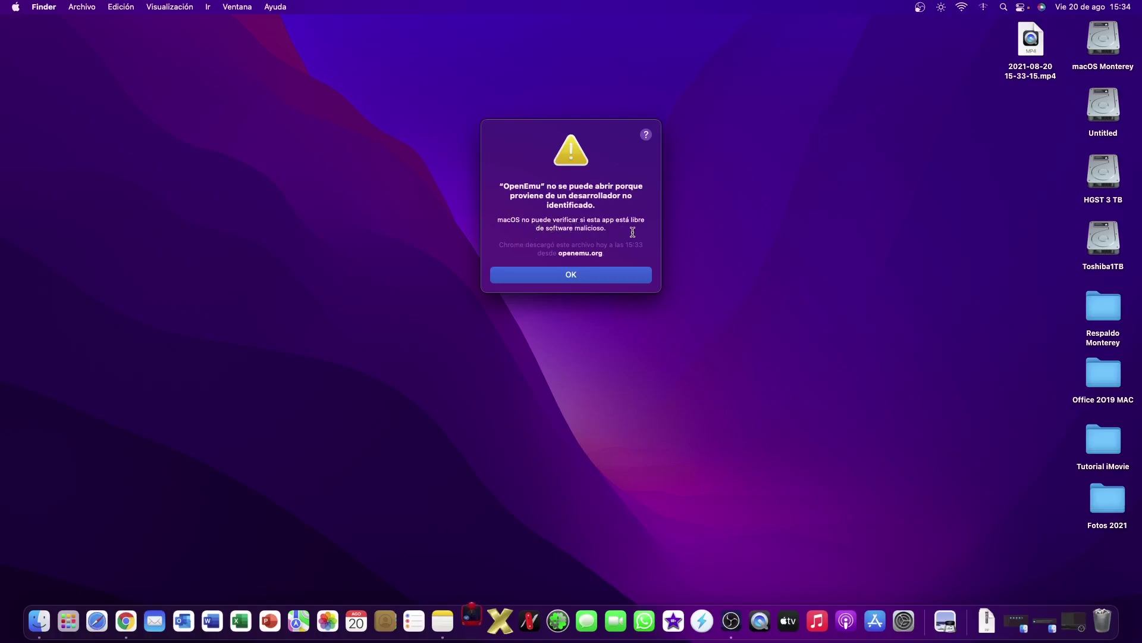
click(571, 275)
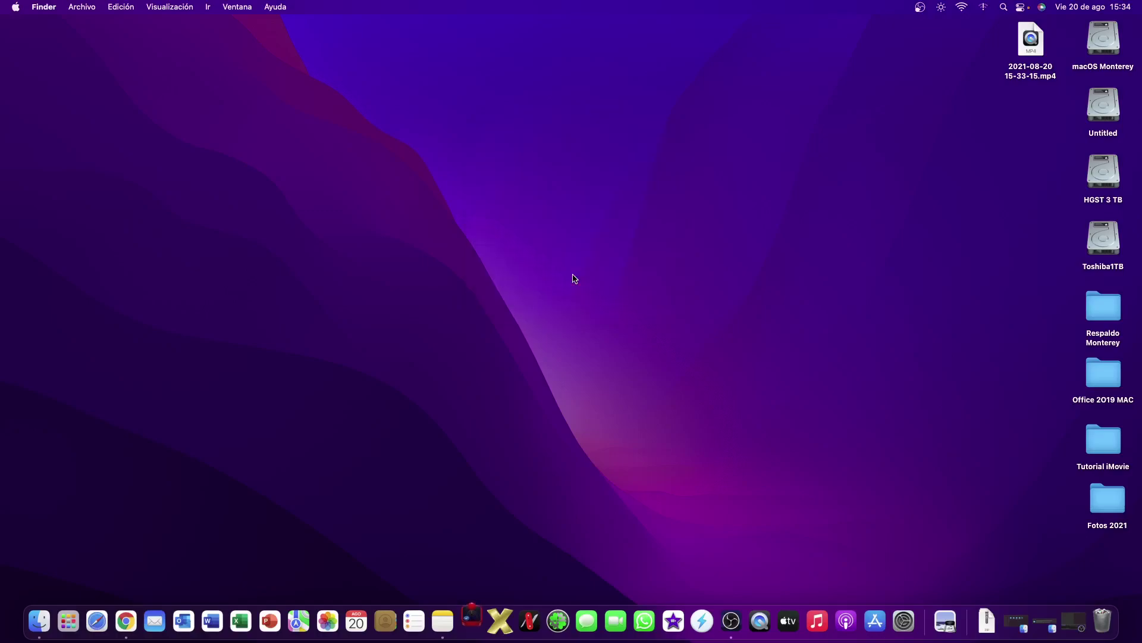
right_click(473, 624)
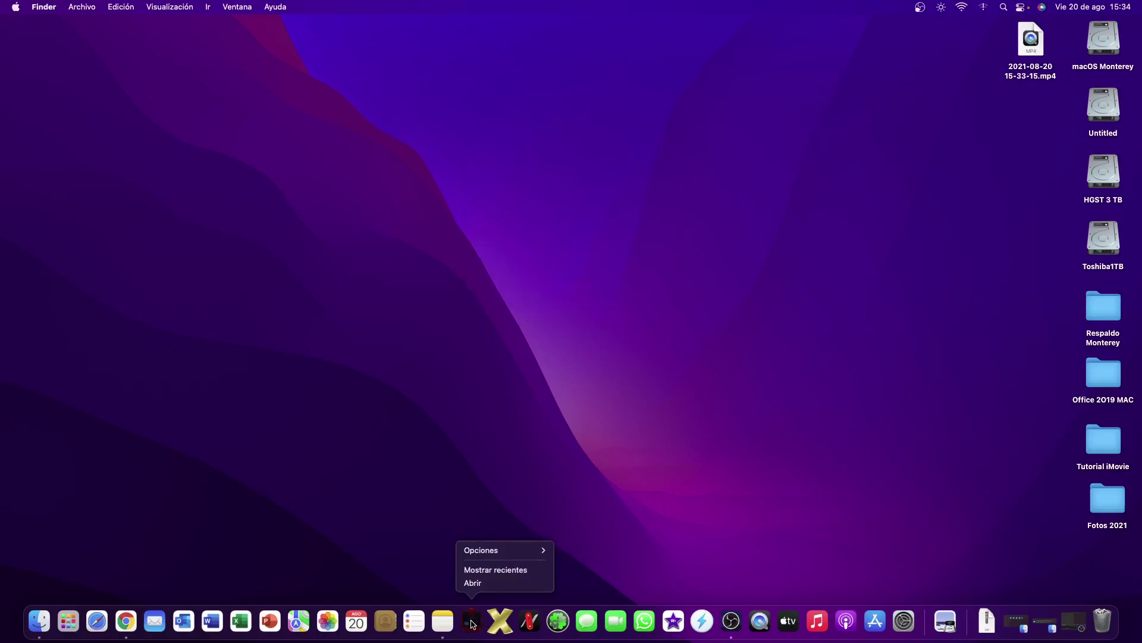
click(476, 584)
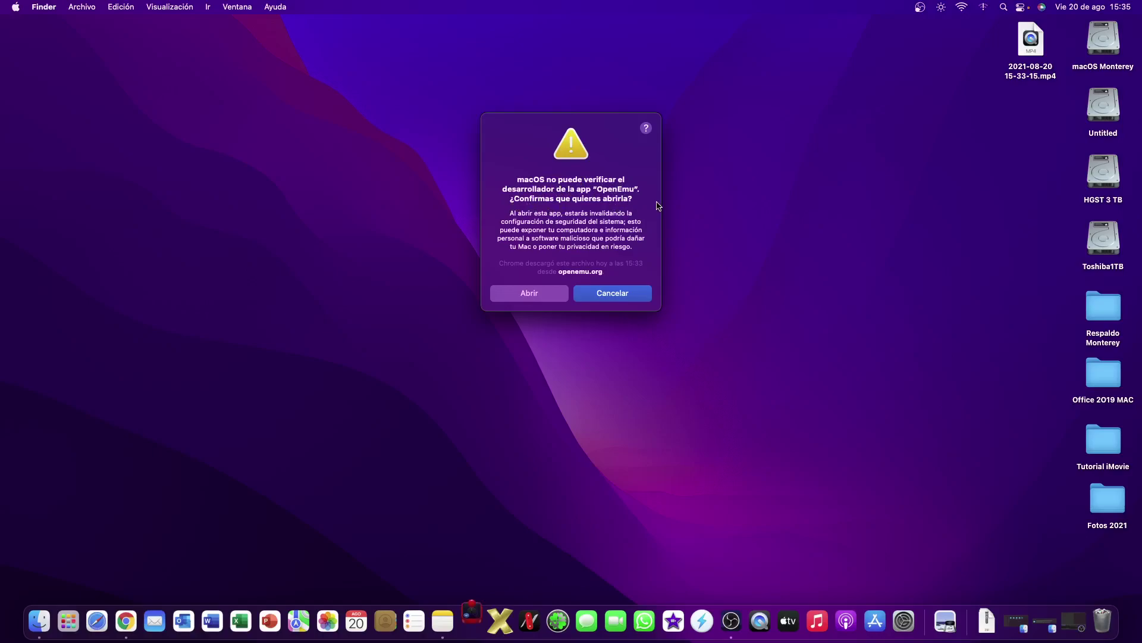
click(538, 299)
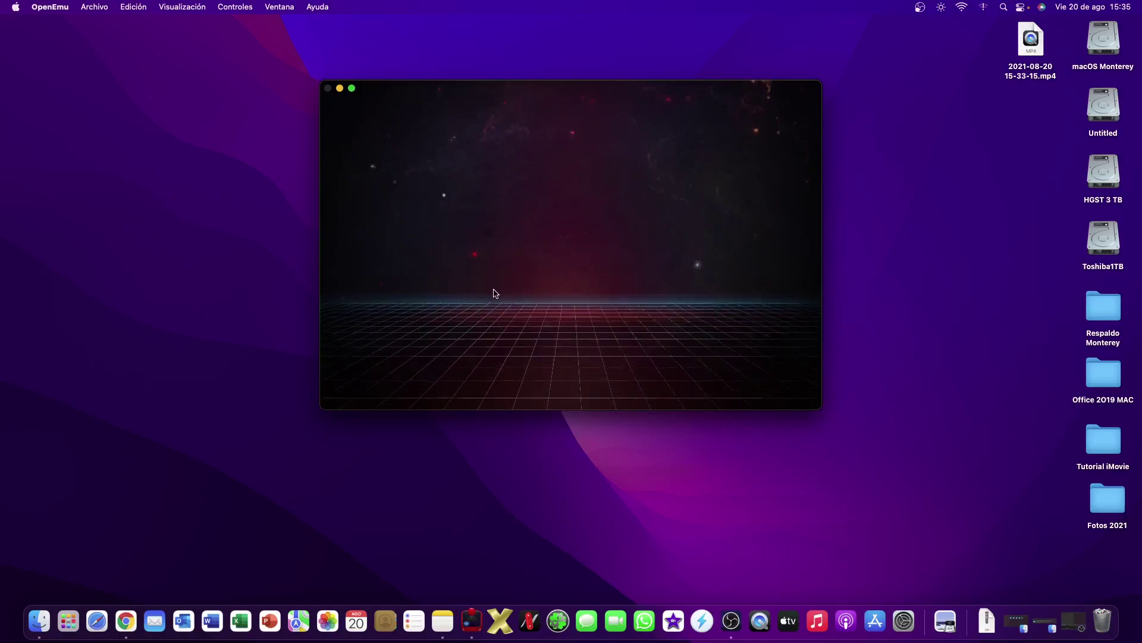
- Switch OpenEmu to full screen and complete its setup assistant with all listed system cores selected for installation
click(352, 88)
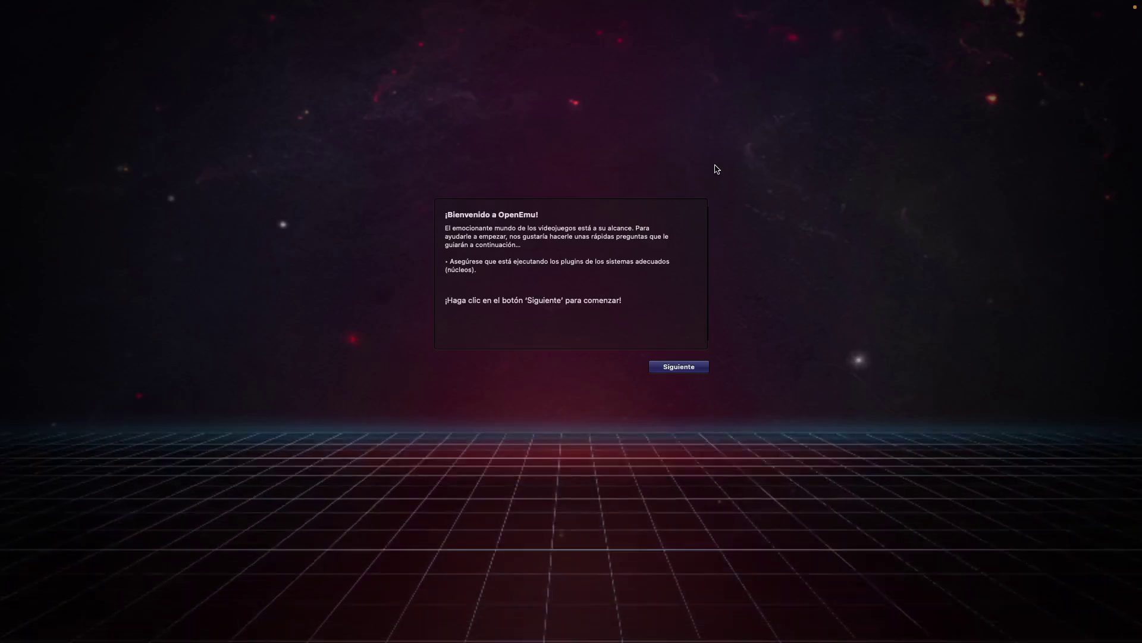
click(679, 369)
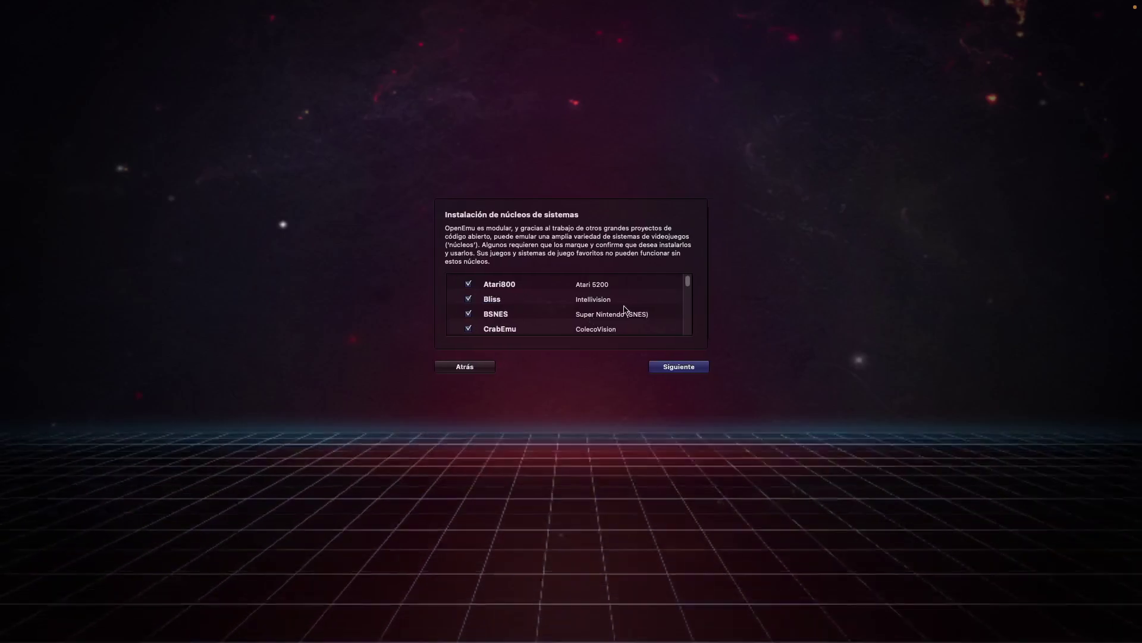
scroll(523, 297, down, 3)
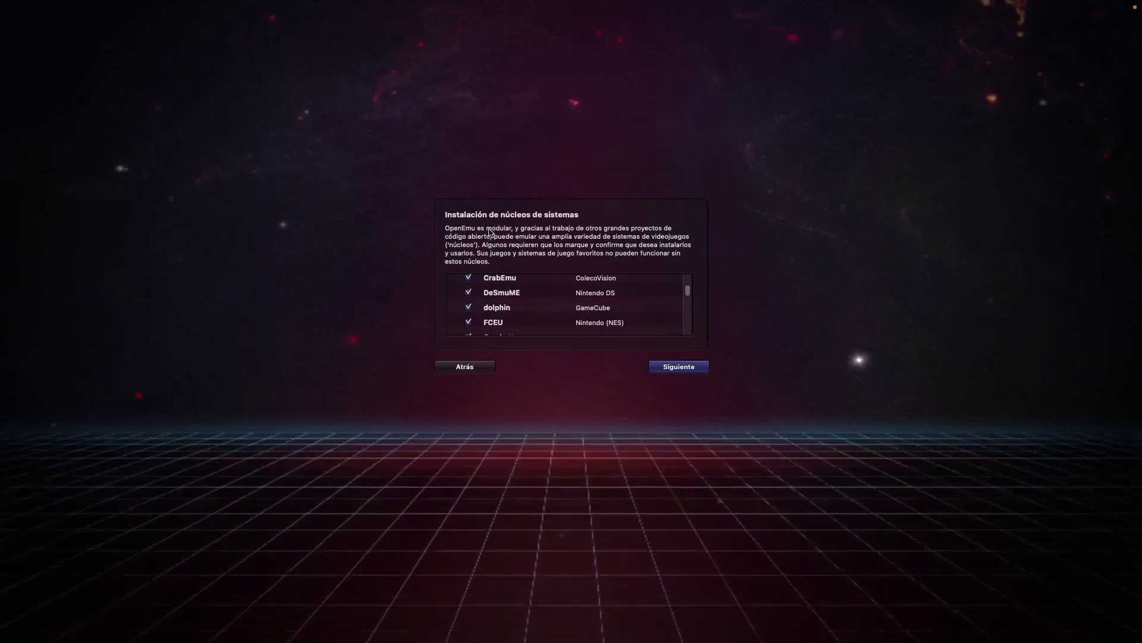
scroll(538, 310, down, 1)
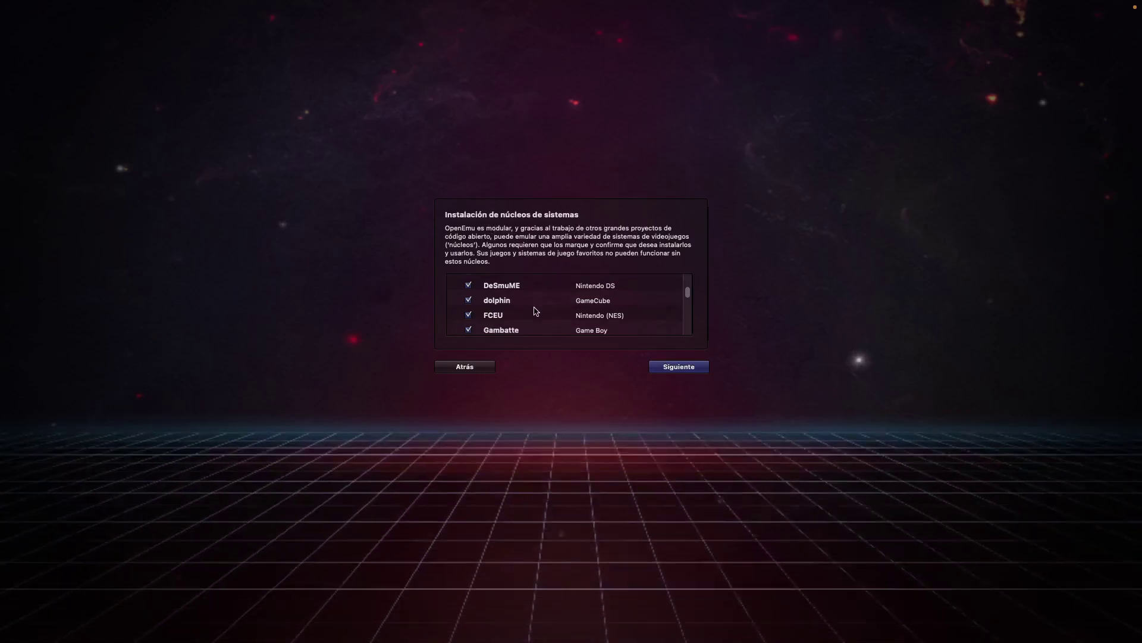
scroll(532, 310, down, 10)
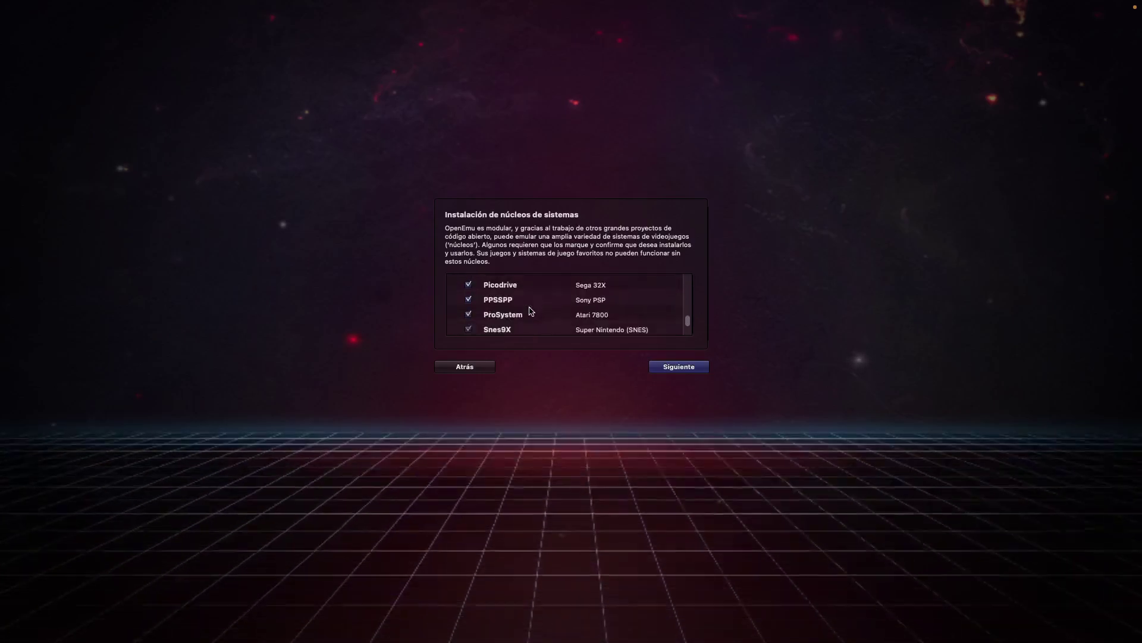
scroll(532, 310, down, 1)
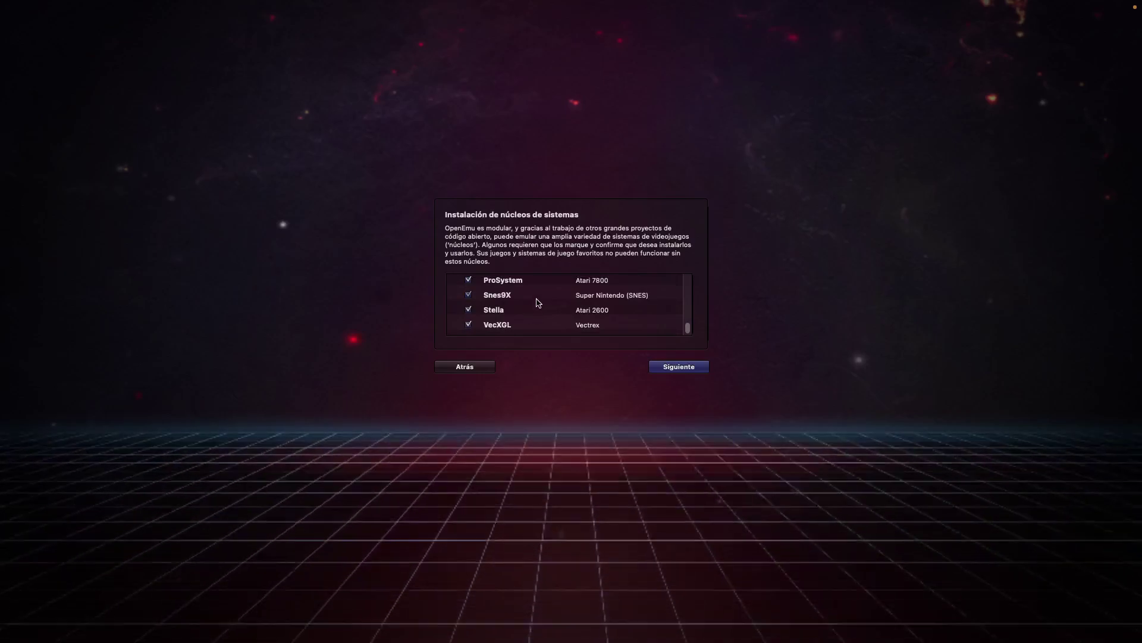
scroll(557, 296, up, 3)
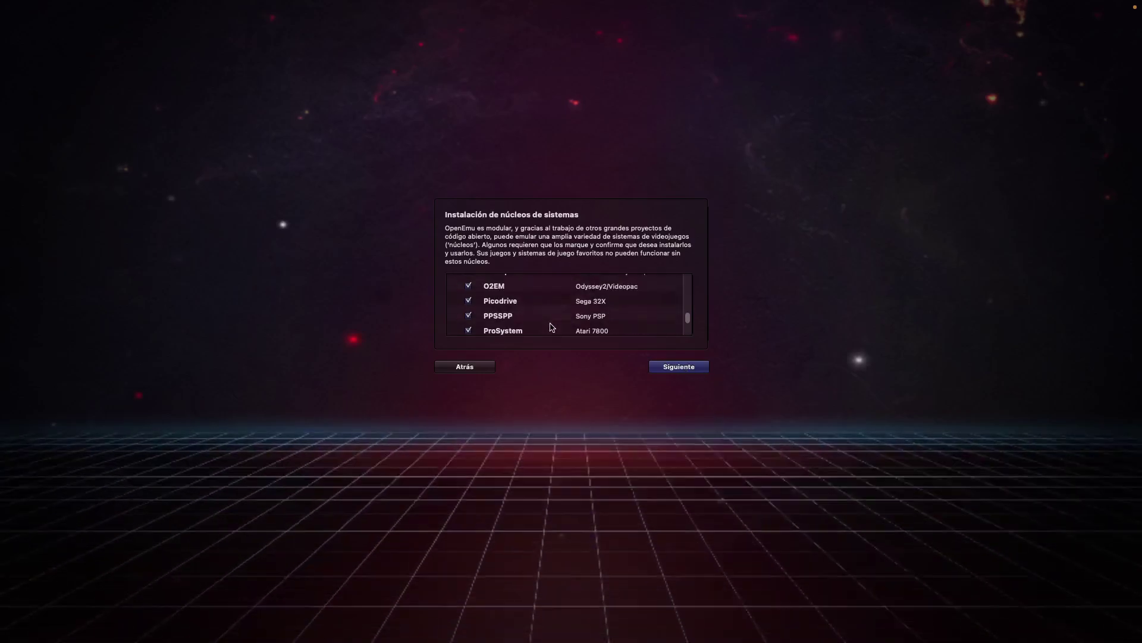
click(686, 370)
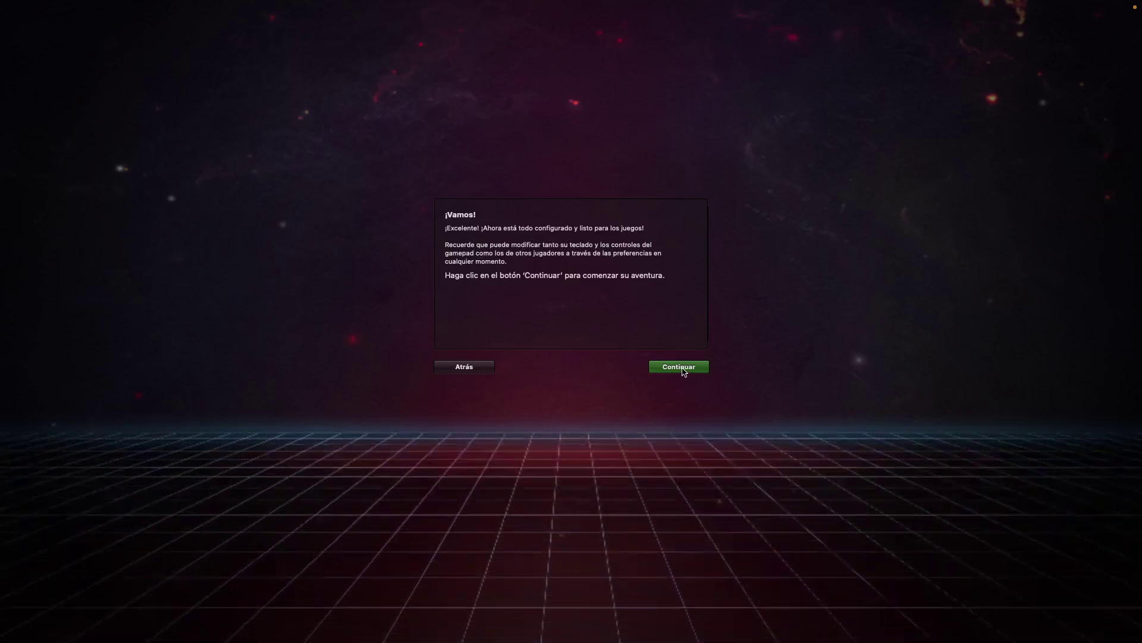
click(682, 369)
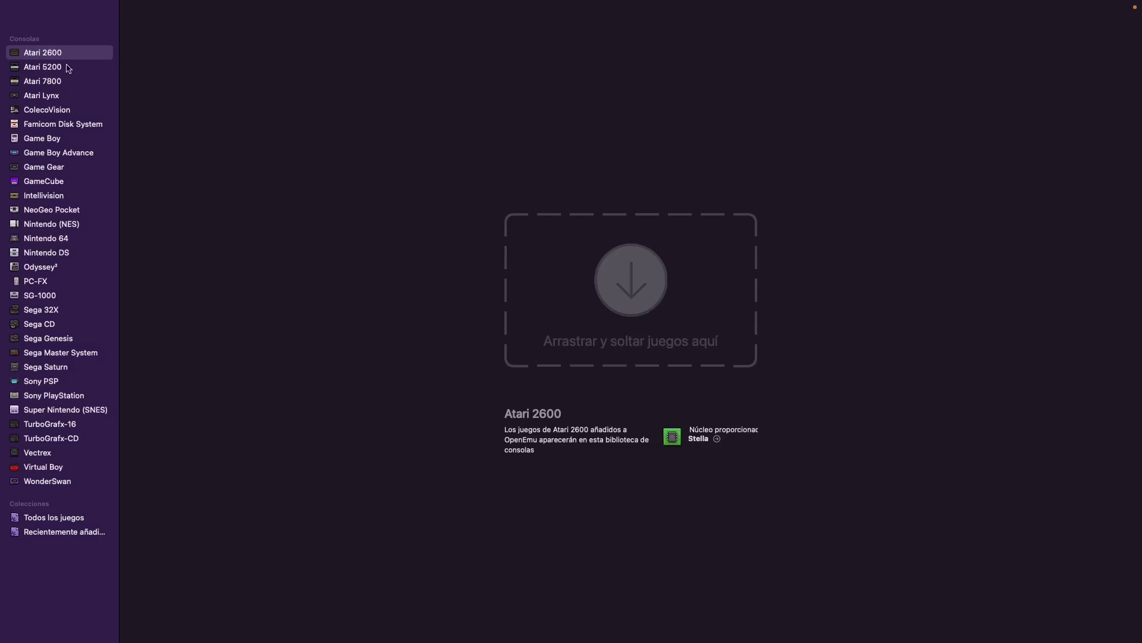
- Take OpenEmu out of full screen and move its library window and the key-press permission dialog apart
mouse_move(52, 3)
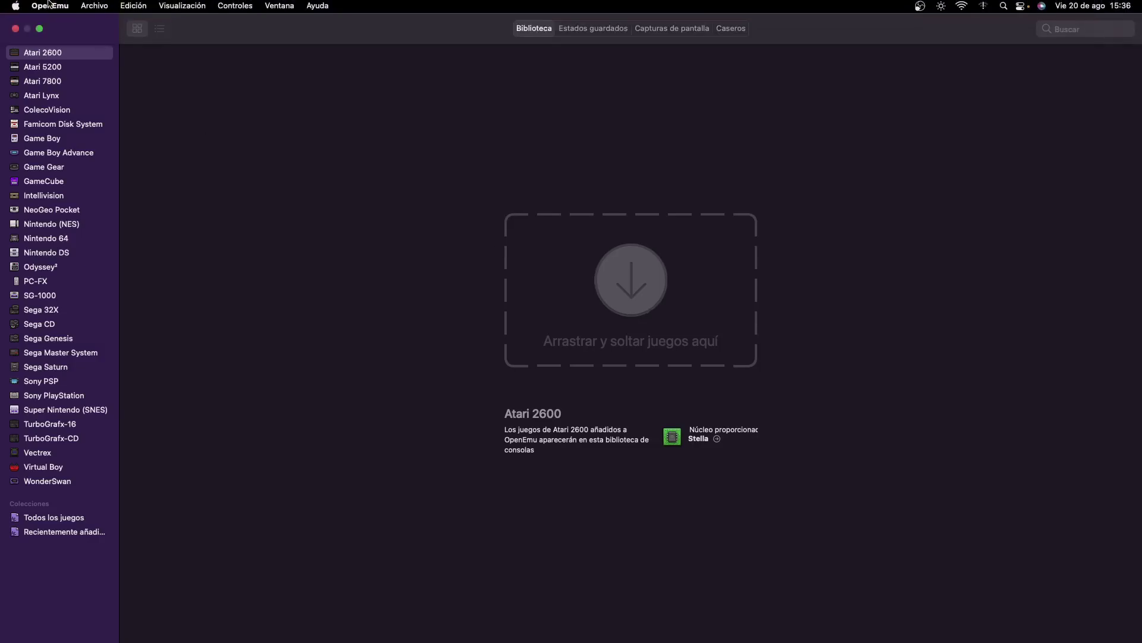
click(40, 30)
drag(766, 111, 515, 109)
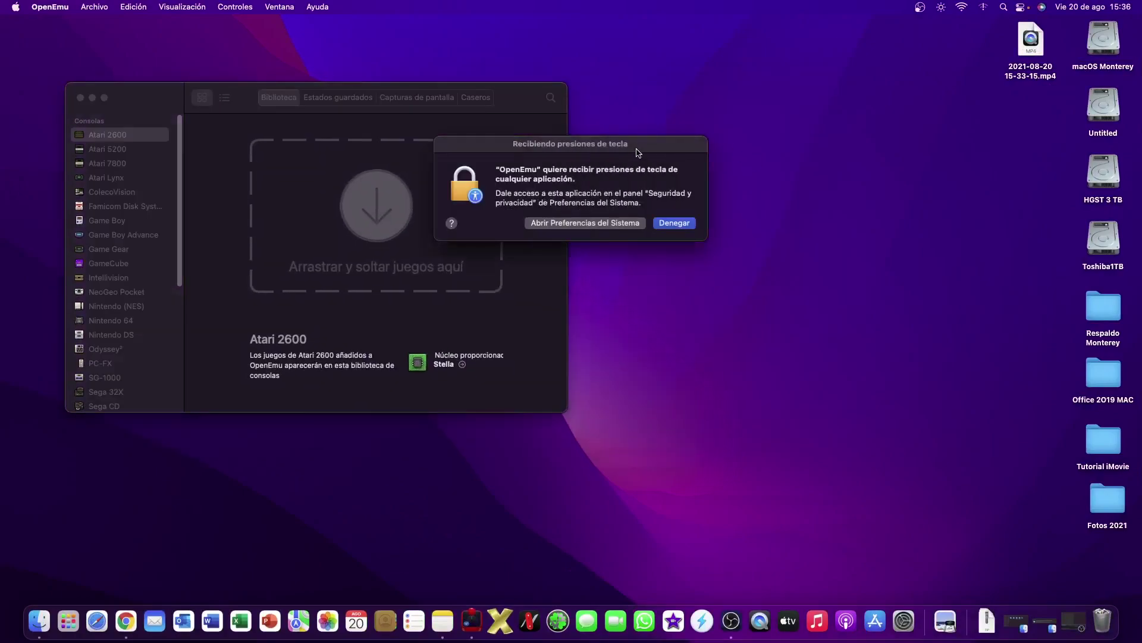
drag(548, 144, 743, 169)
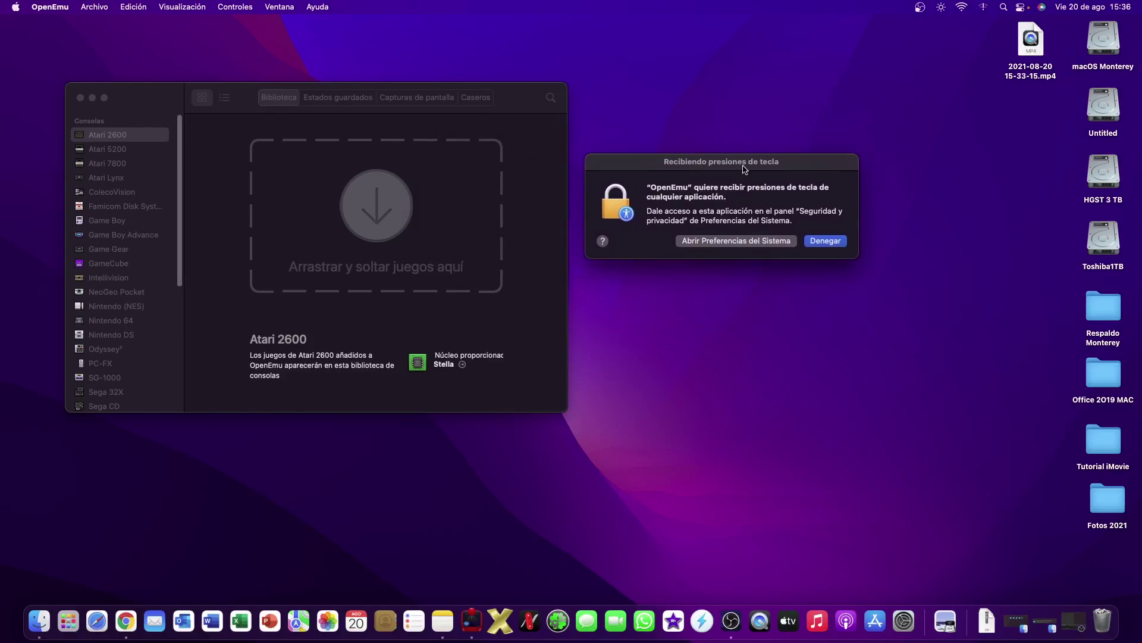
- Open the keyboard input monitoring privacy settings, place their window beside OpenEmu and unlock them with the account password
click(729, 241)
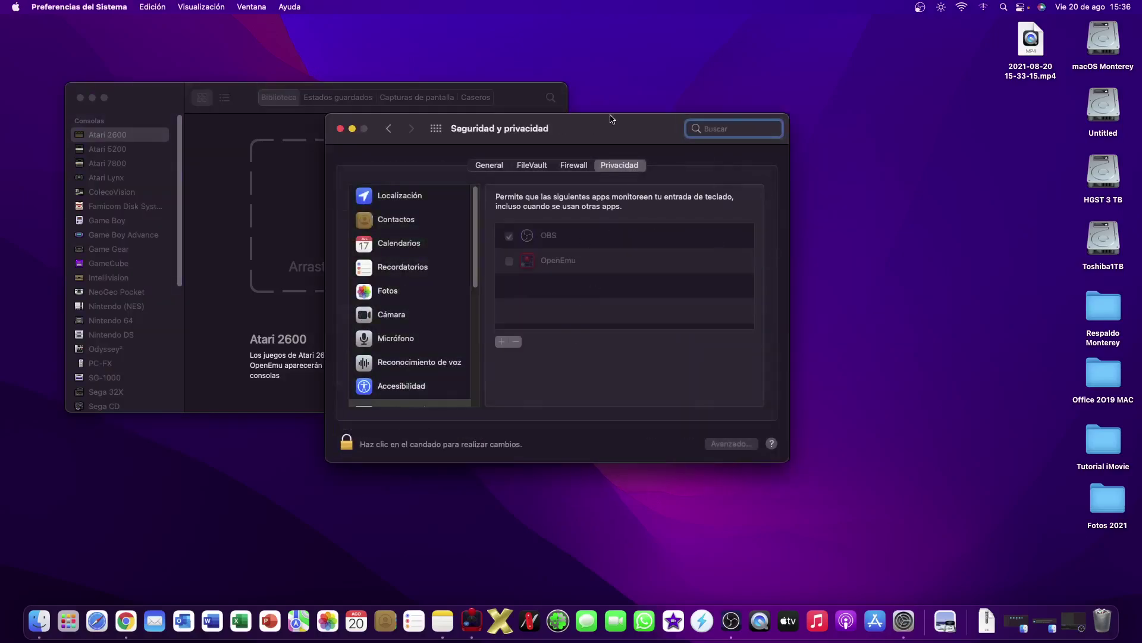
drag(571, 129, 846, 120)
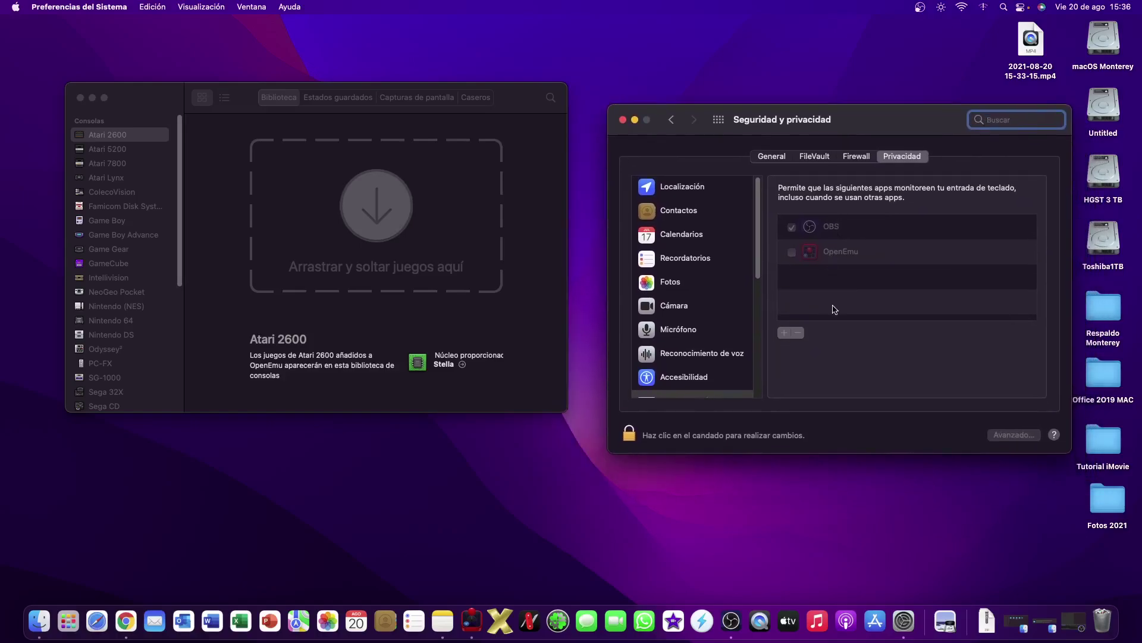
click(629, 435)
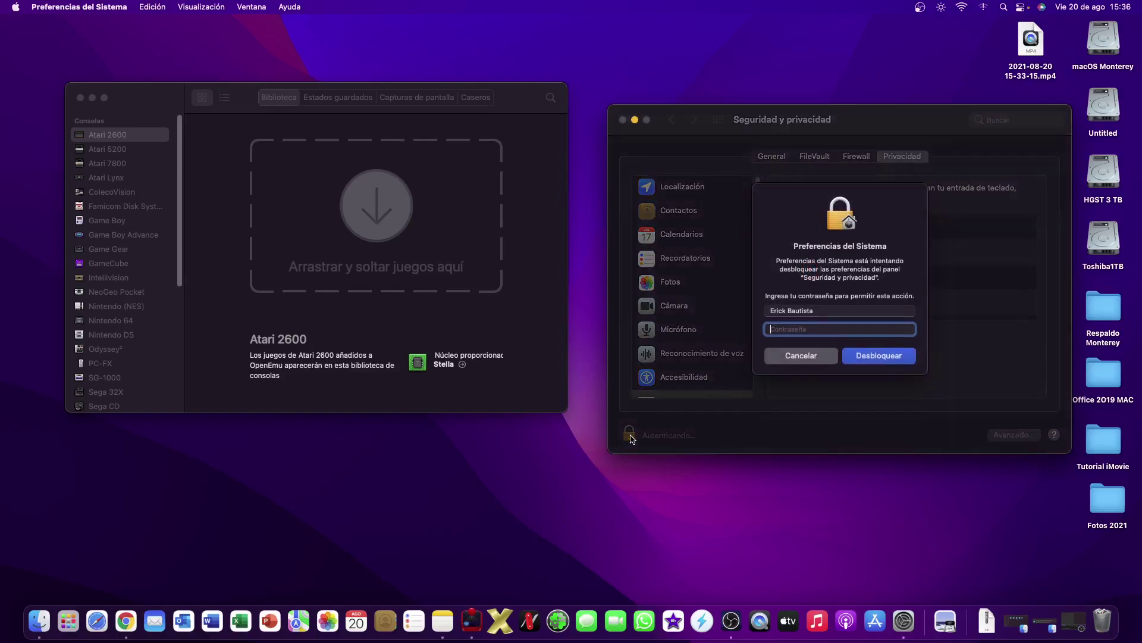
text(•••••••••••)
key(Return)
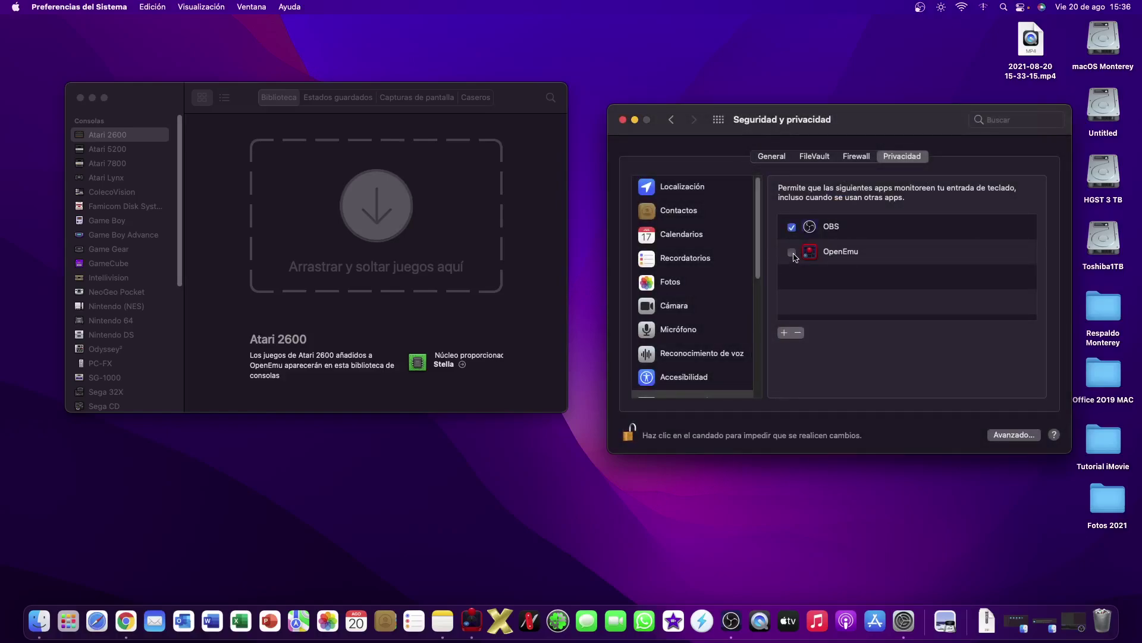
- Allow OpenEmu to monitor keyboard input, have it quit and reopen, and close the Security & Privacy window
click(792, 253)
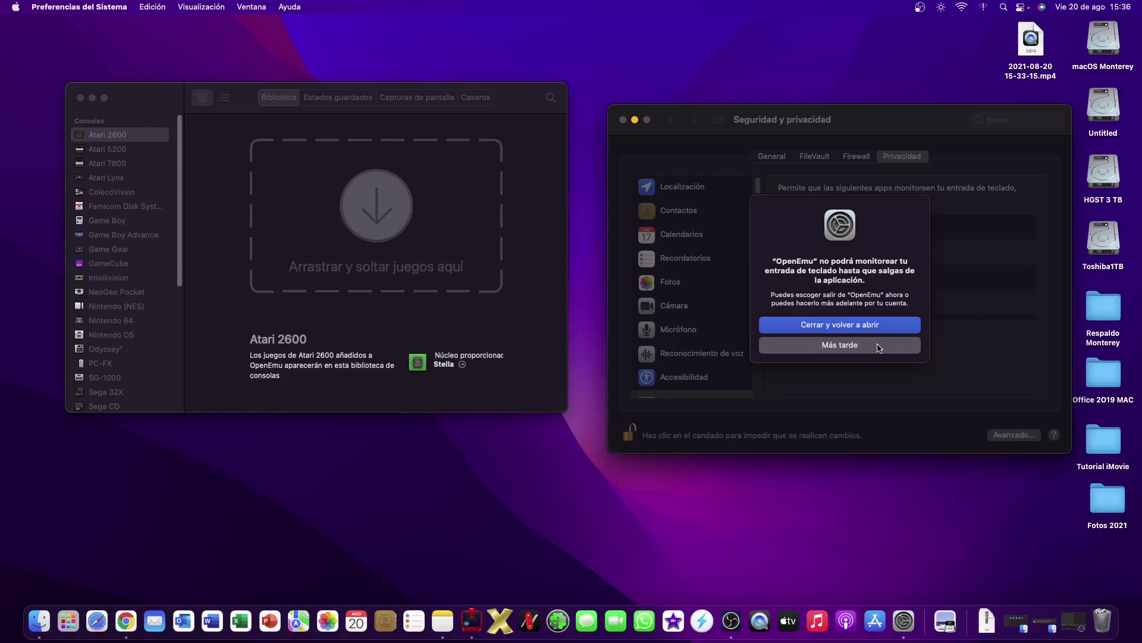
click(845, 325)
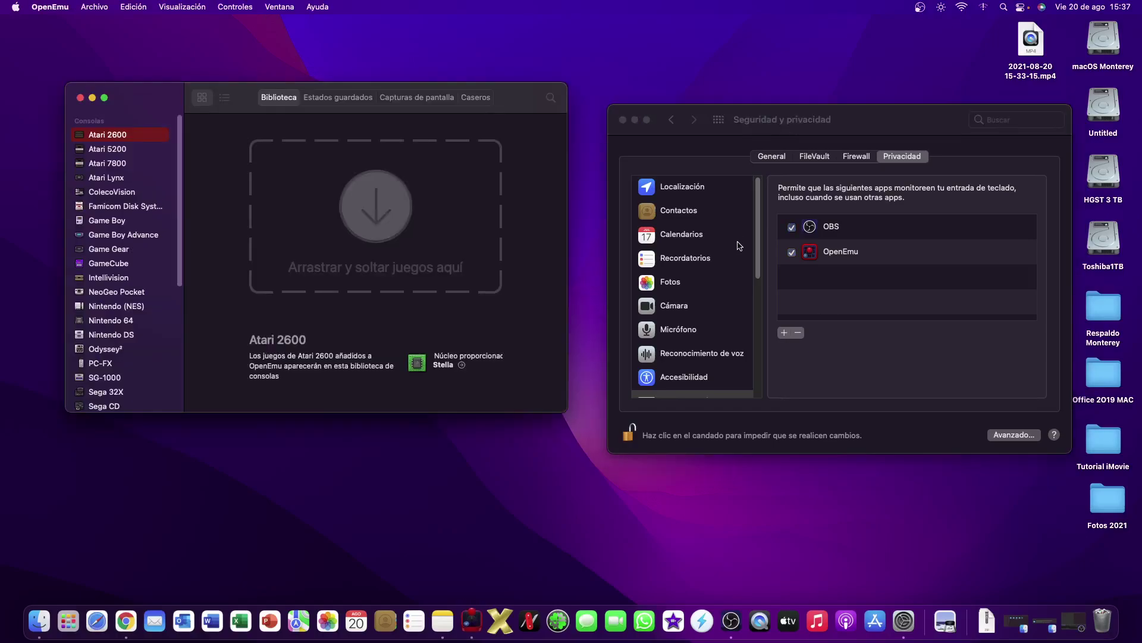
click(623, 120)
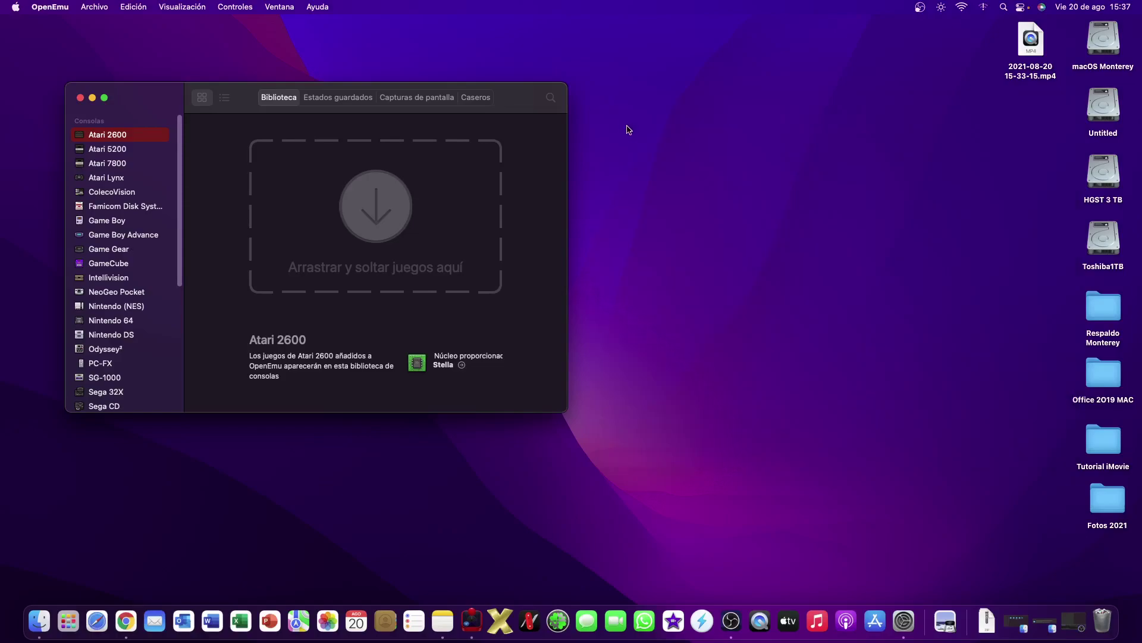
- Place the OpenEmu library beside a Finder window of the HGST 3 TB drive showing 01 Windows > Emuladores y Roms 2021
drag(244, 108, 452, 138)
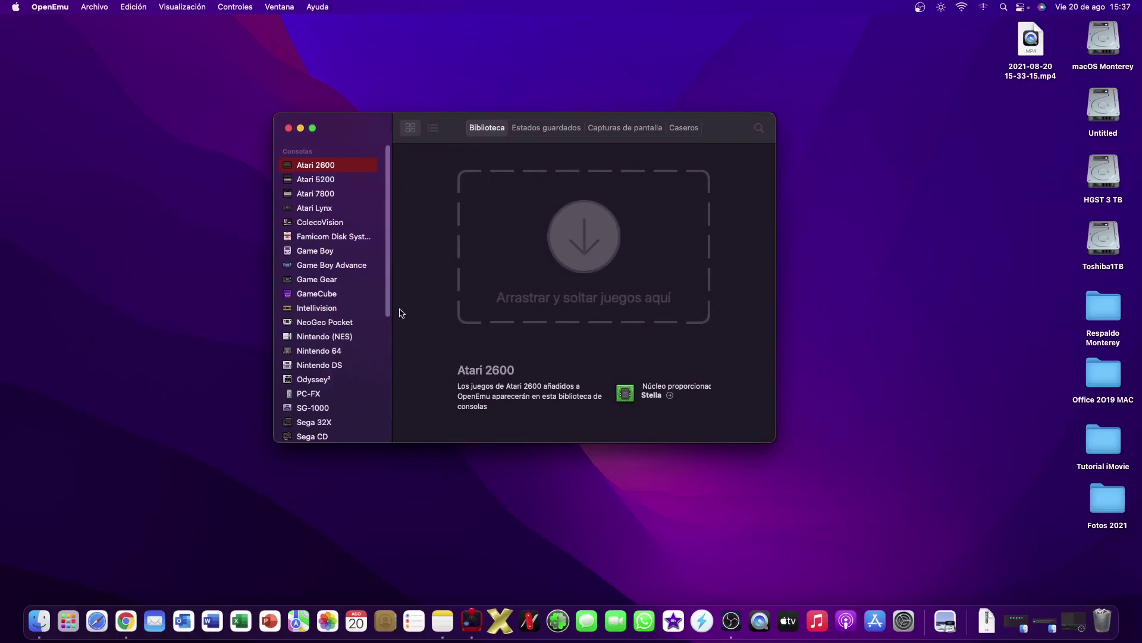
drag(720, 139, 475, 121)
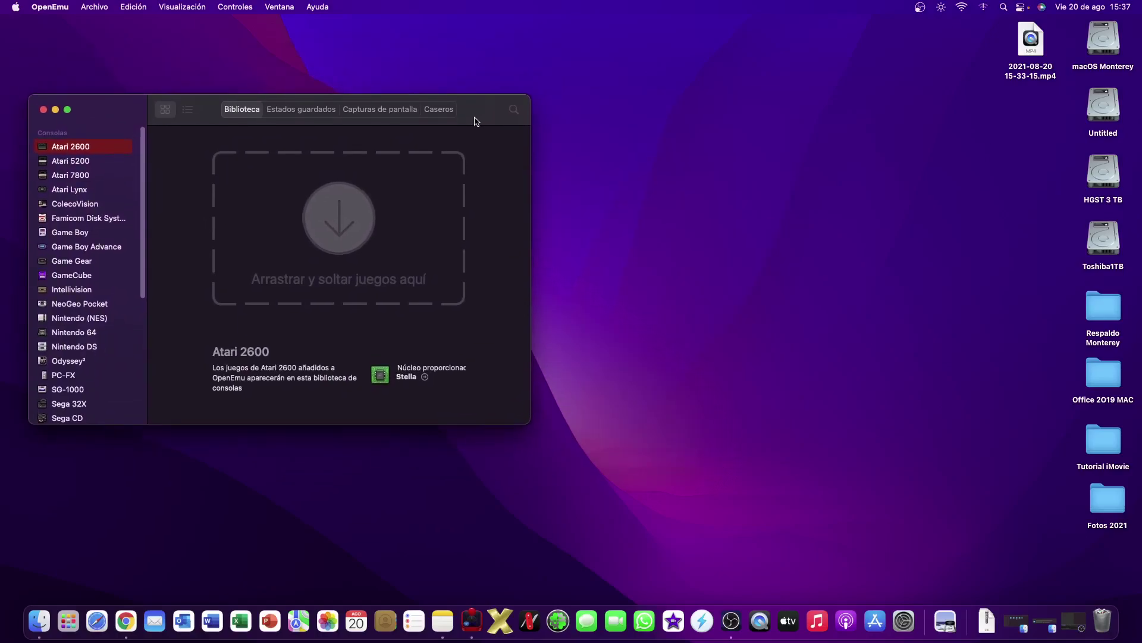
click(805, 191)
double_click(1104, 167)
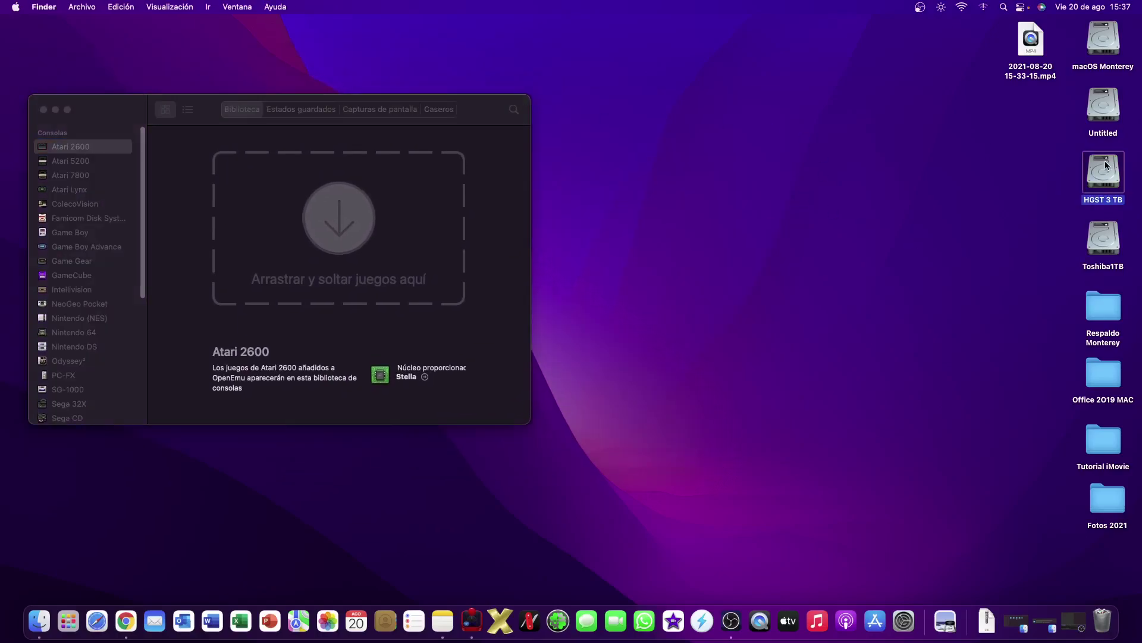
drag(519, 44, 826, 156)
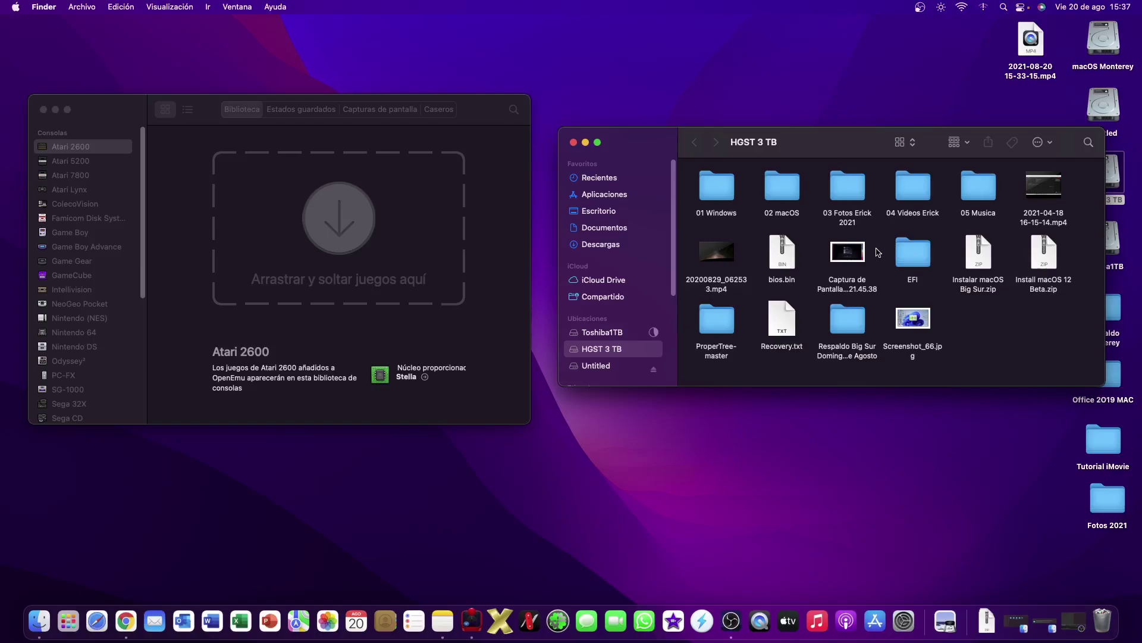
double_click(724, 194)
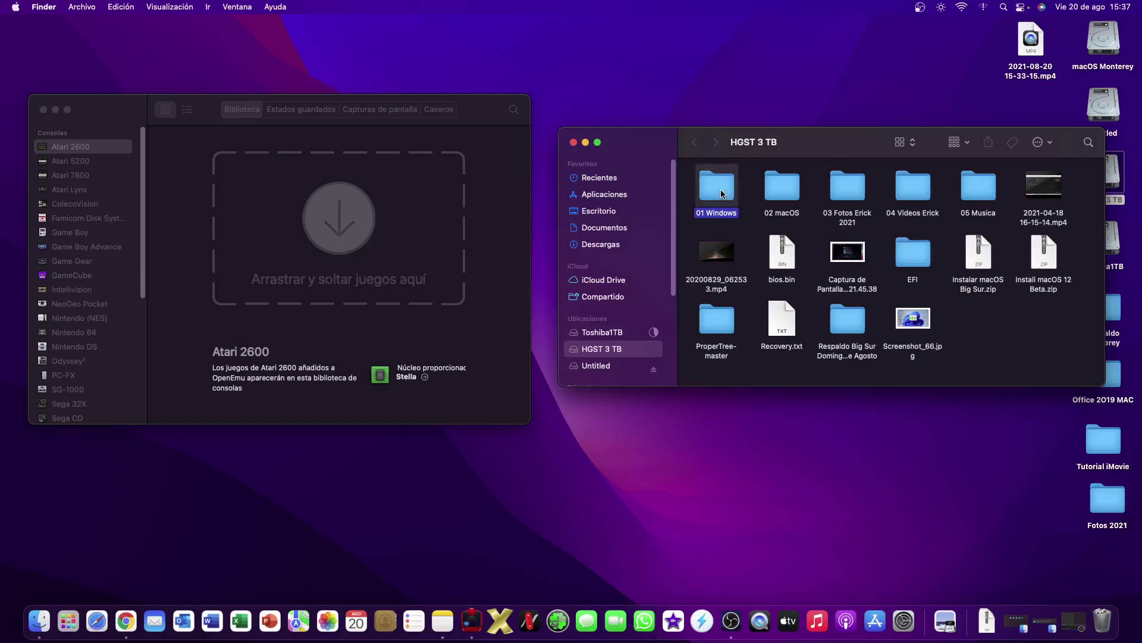
double_click(782, 189)
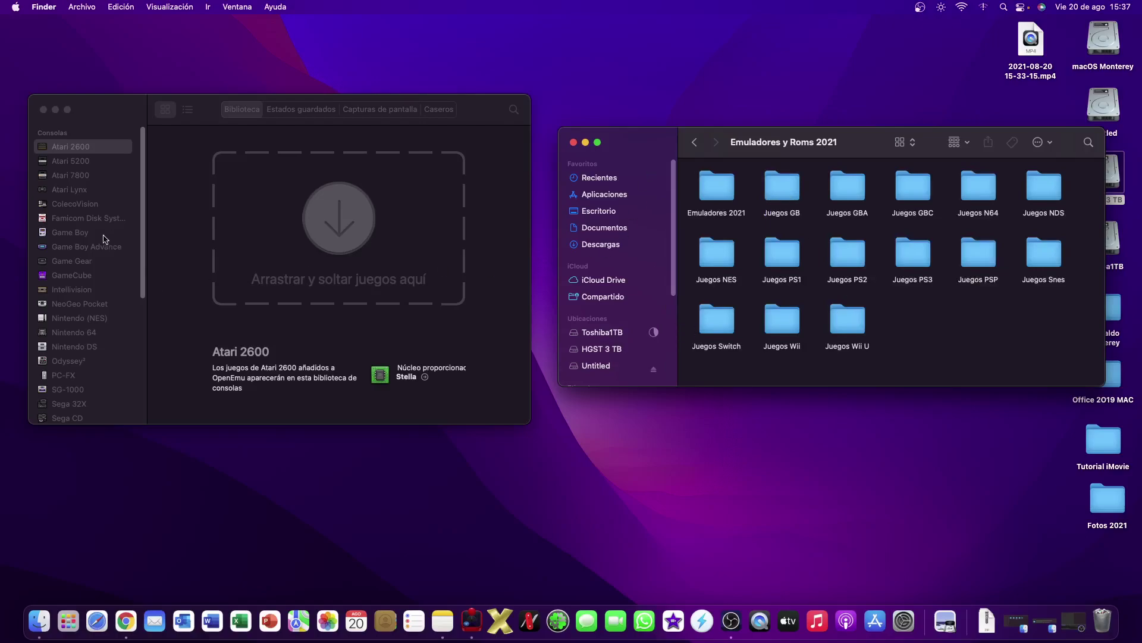
- Add the Metroid 2 .gb file from the Juegos GB folder to OpenEmu's Game Boy library
click(83, 238)
click(83, 239)
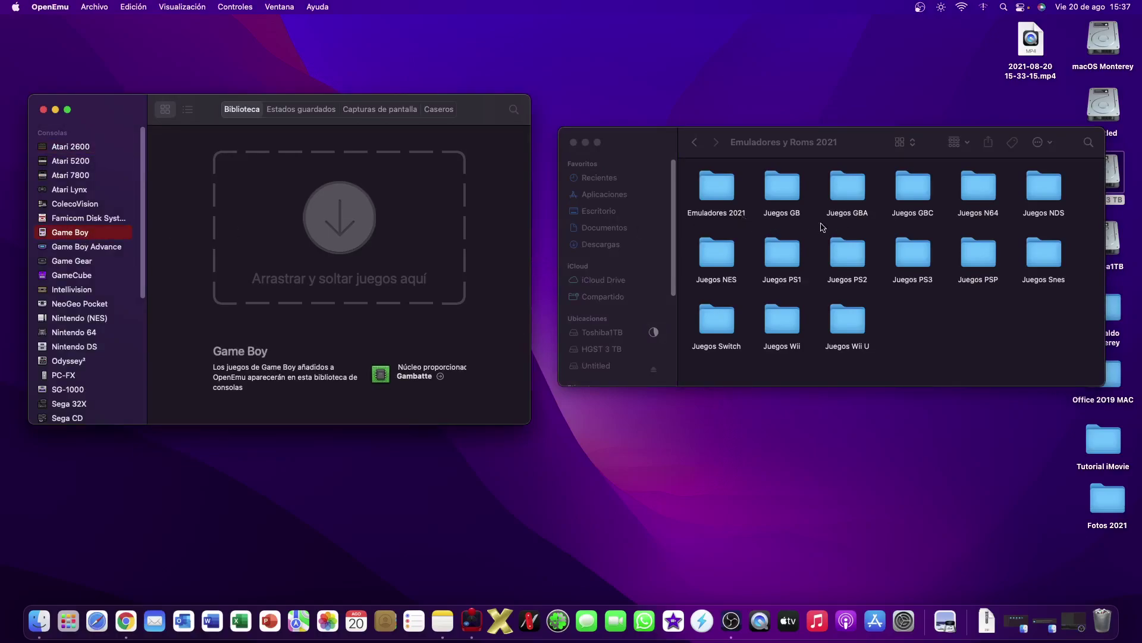
click(789, 191)
double_click(789, 191)
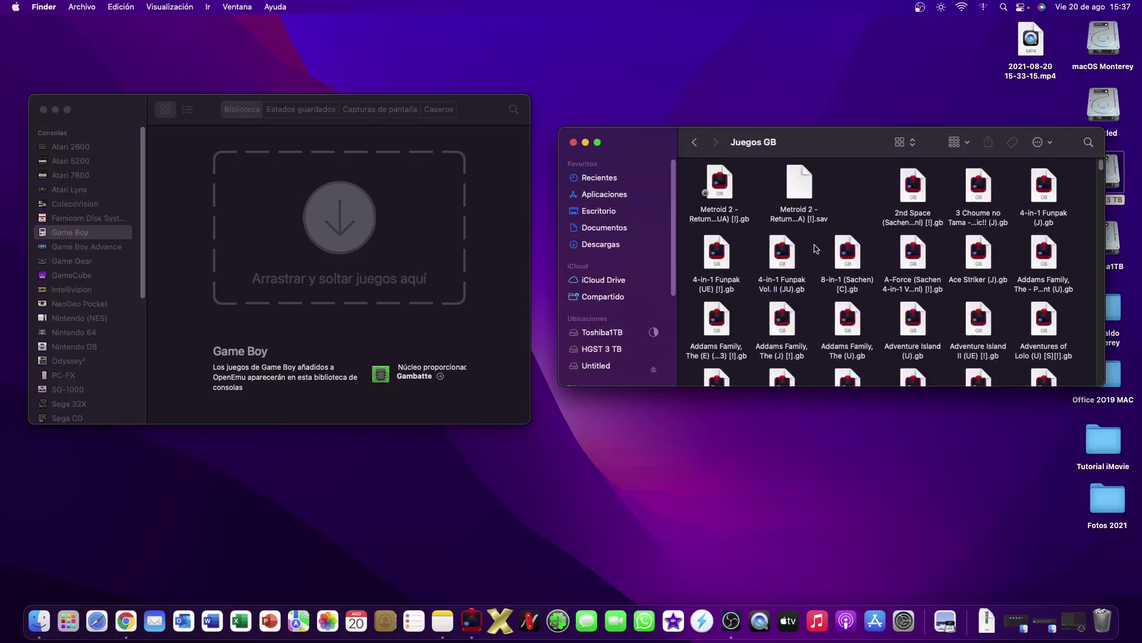
click(727, 192)
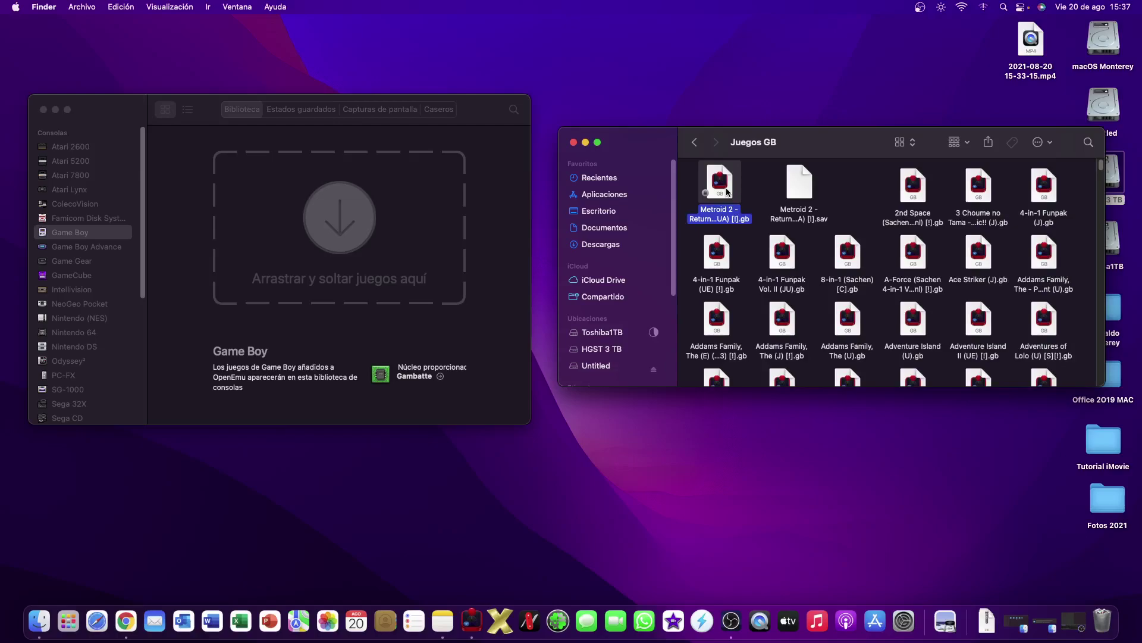
drag(726, 191, 359, 217)
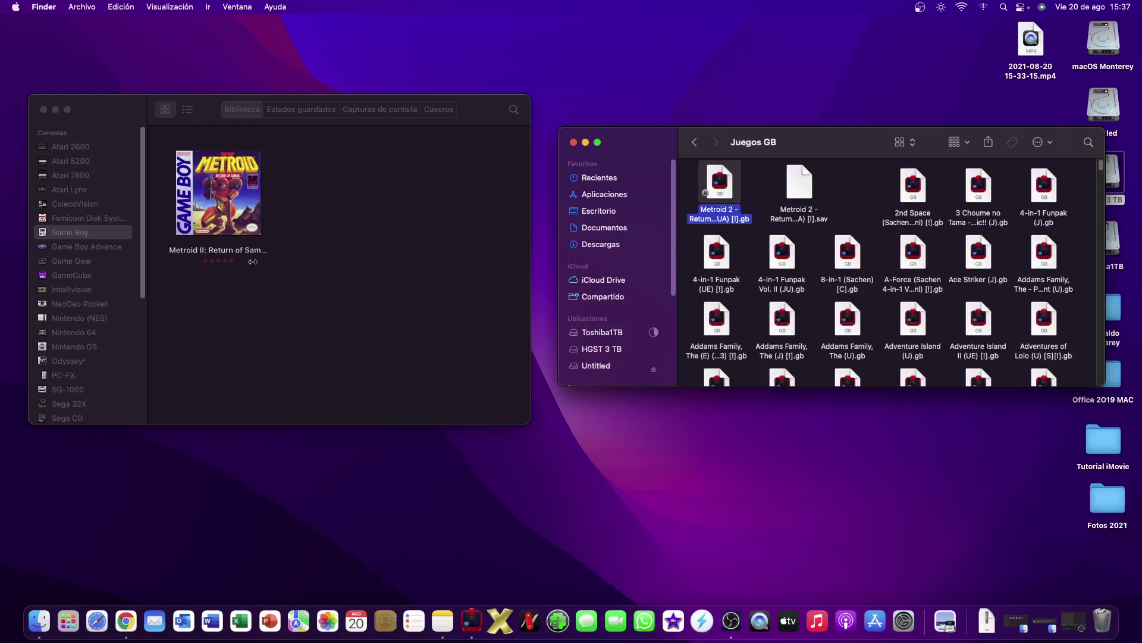
click(367, 214)
click(235, 197)
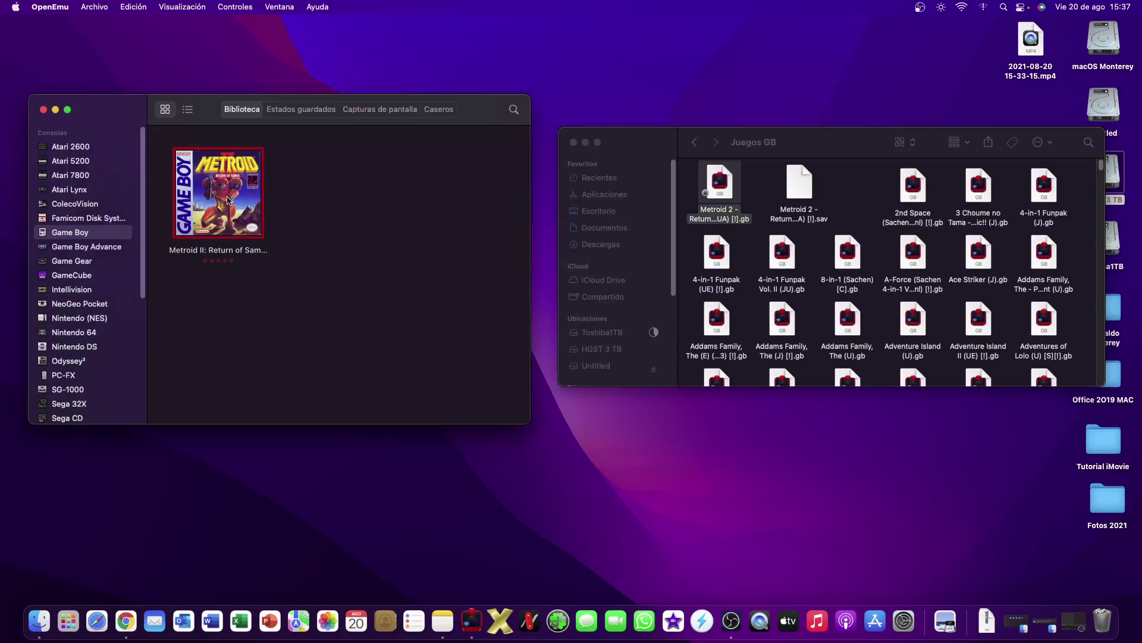
click(376, 219)
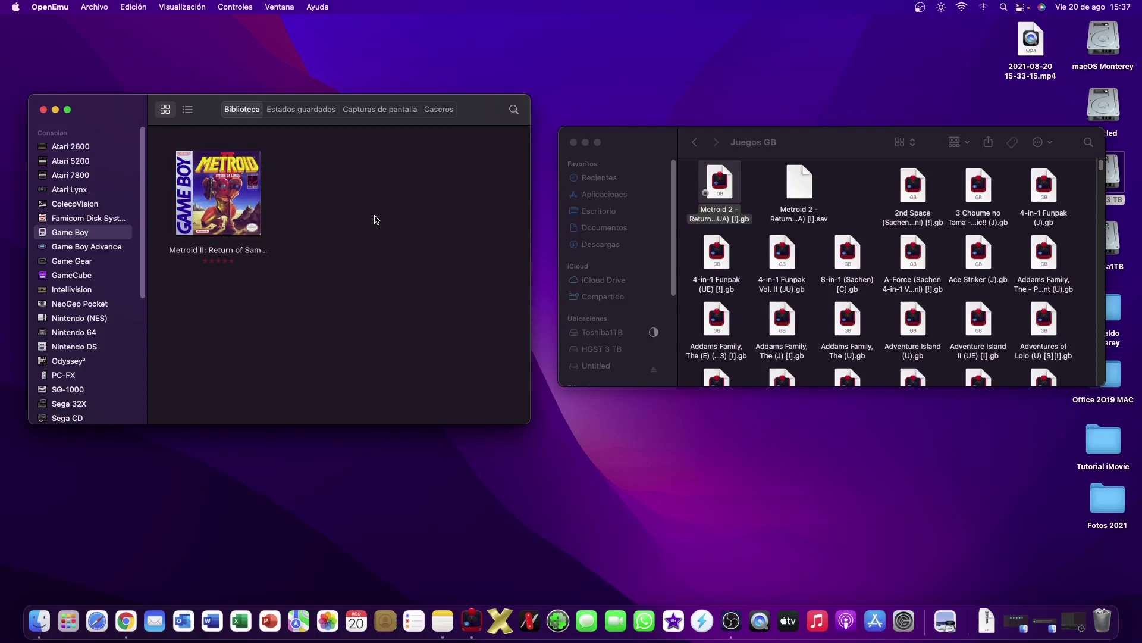
- Add the Mario Kart Super Circuit .gba file from the Juegos GBA folder to OpenEmu's Game Boy Advance library
click(82, 249)
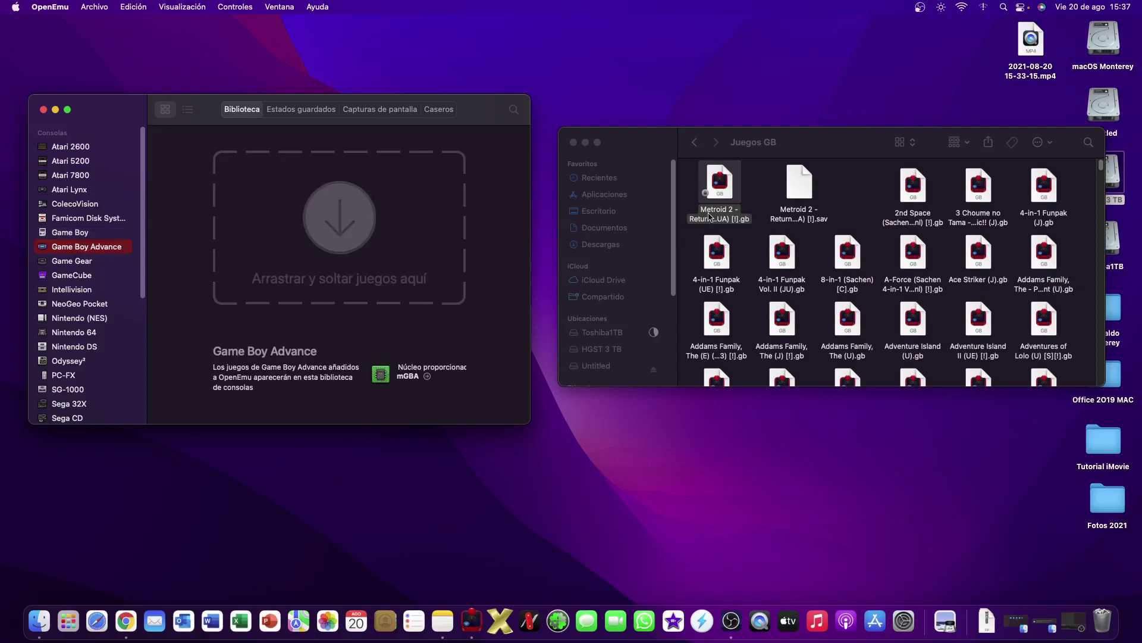
click(694, 142)
double_click(848, 188)
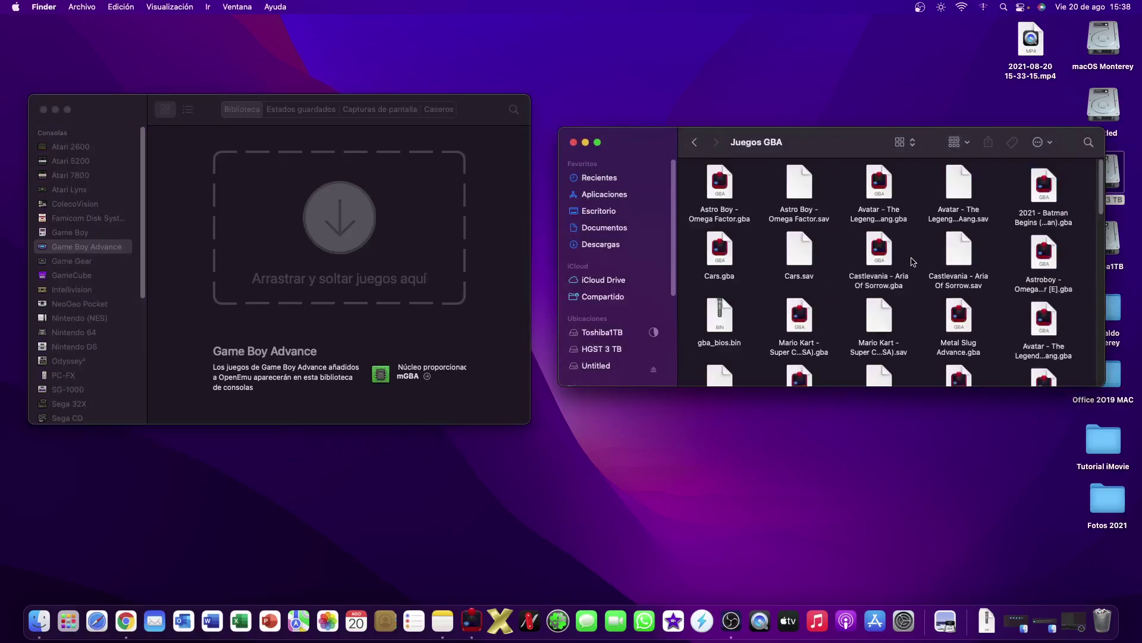
scroll(913, 262, down, 2)
scroll(914, 262, down, 3)
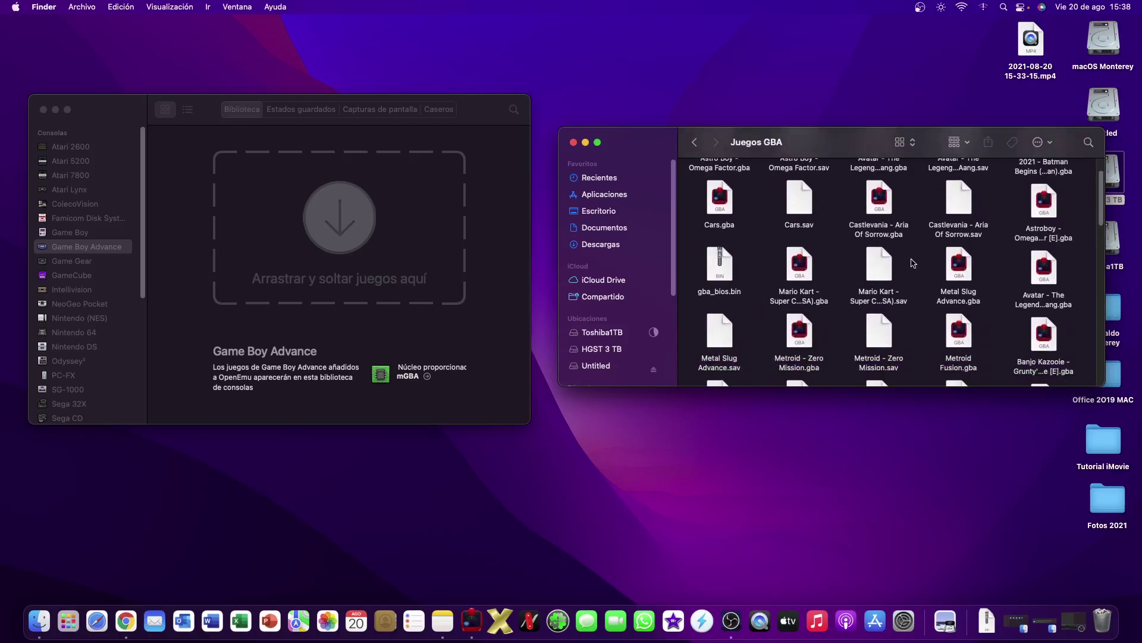
click(799, 221)
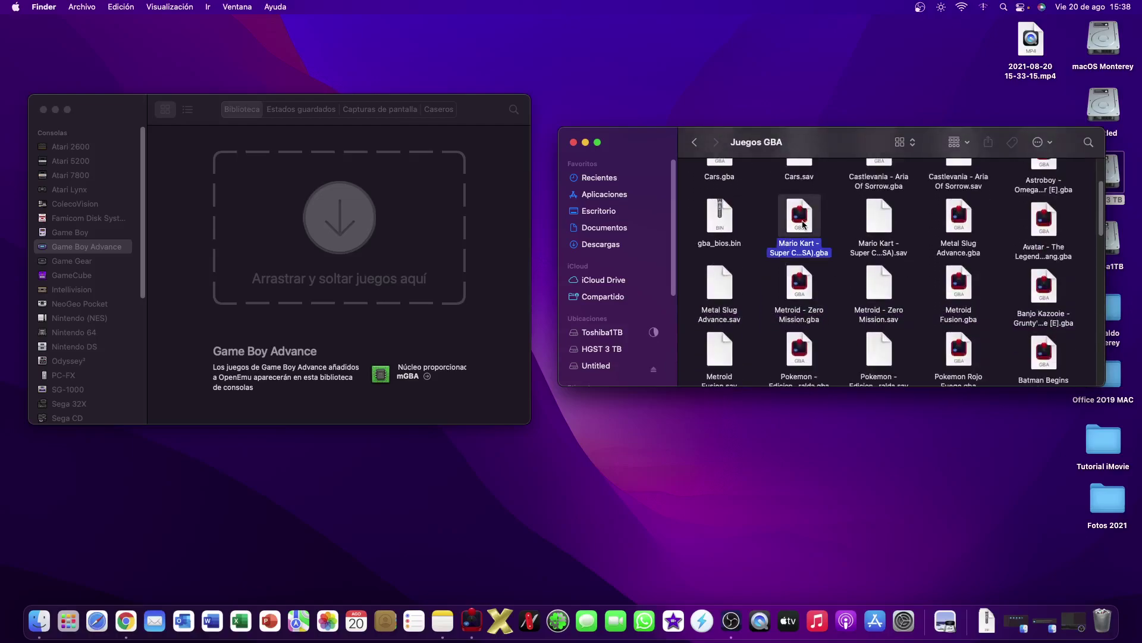
drag(799, 224, 347, 231)
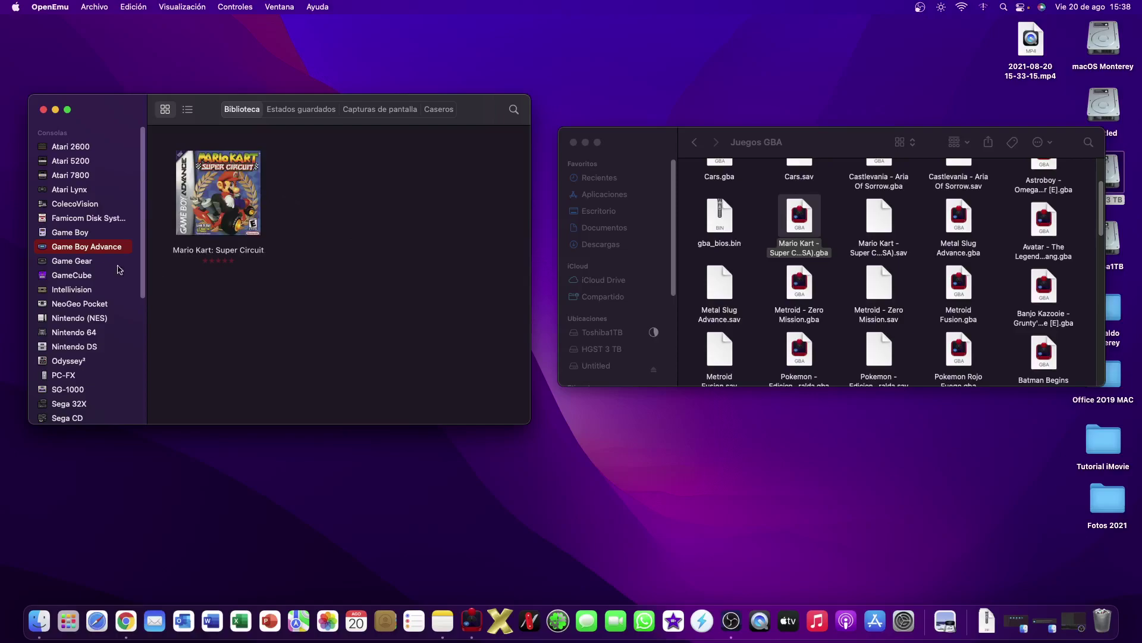
- Add Dragon Ball Z.nes from the Juegos NES folder to OpenEmu's Nintendo (NES) library
click(81, 275)
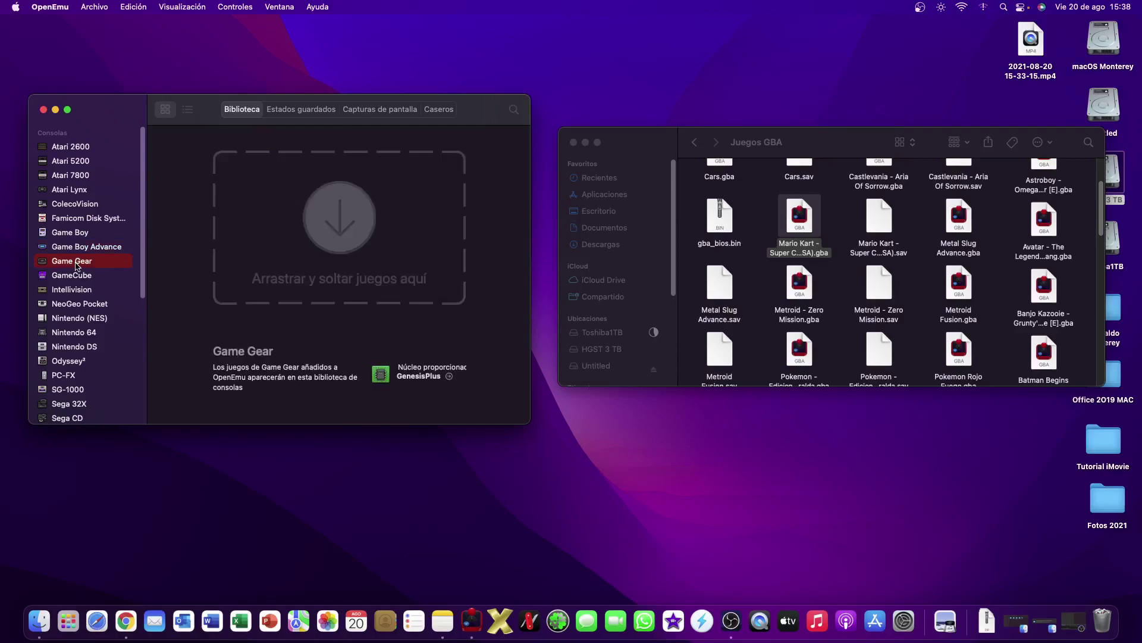
click(81, 294)
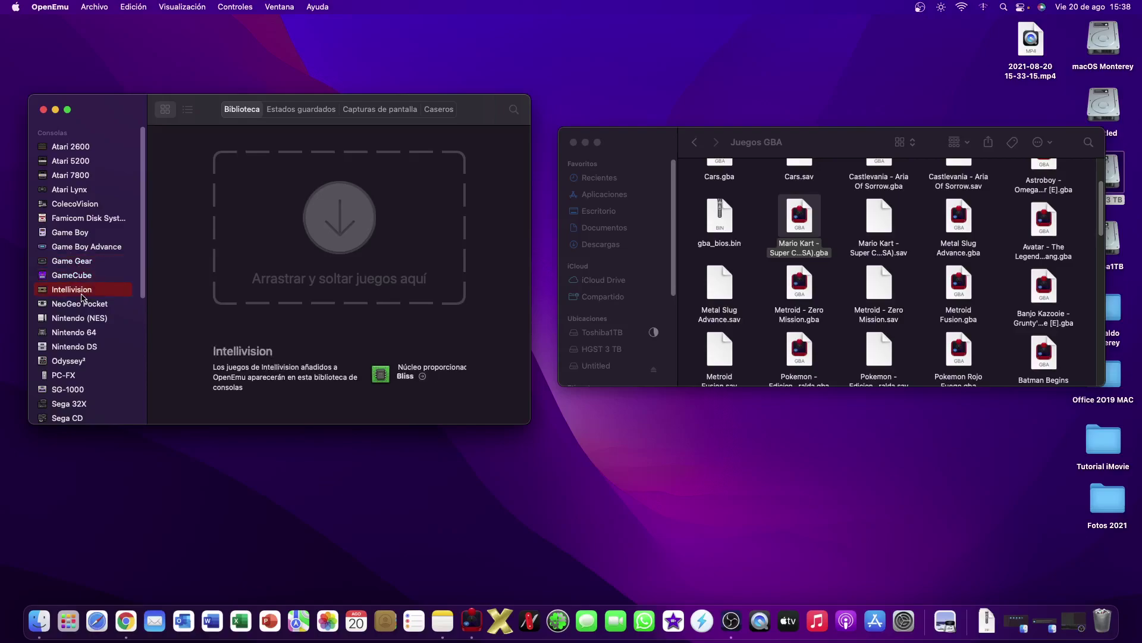
click(81, 307)
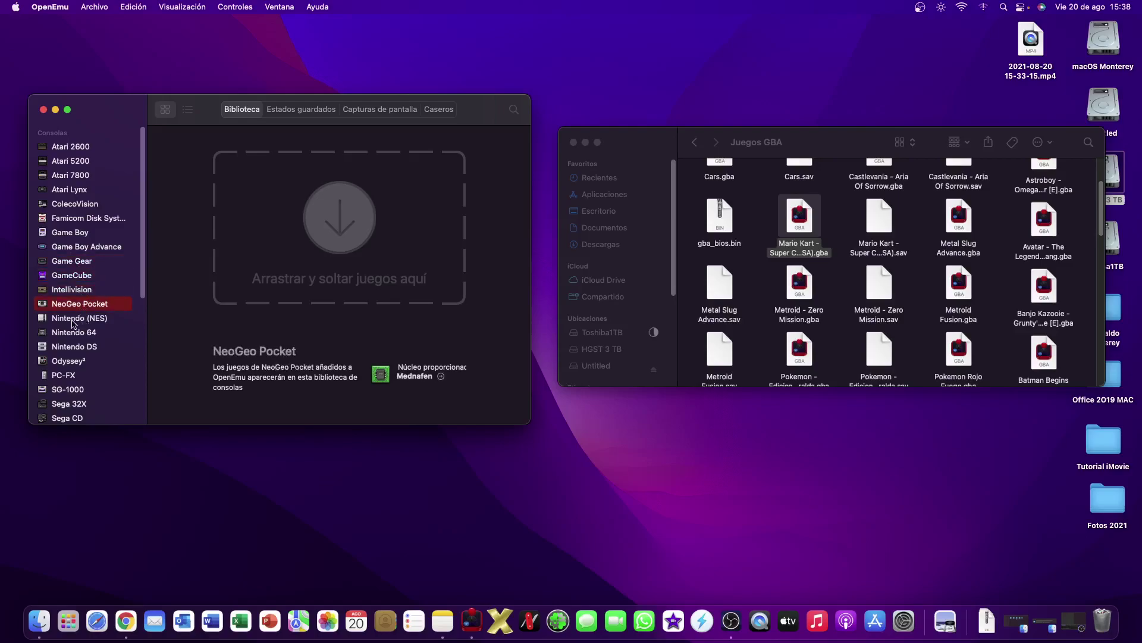
click(74, 321)
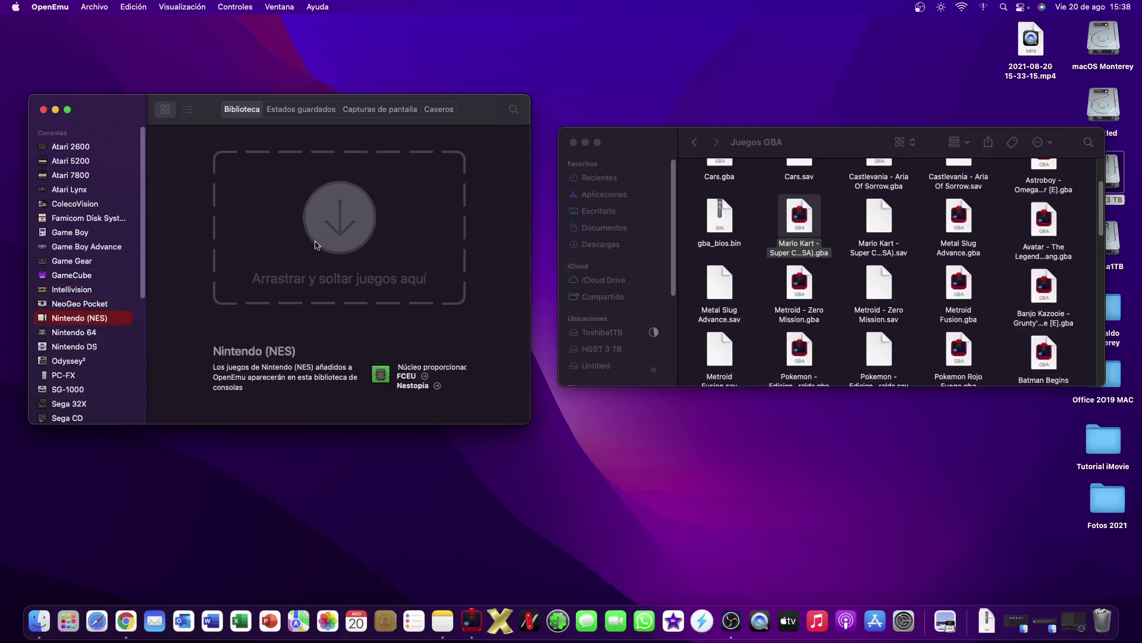
click(776, 231)
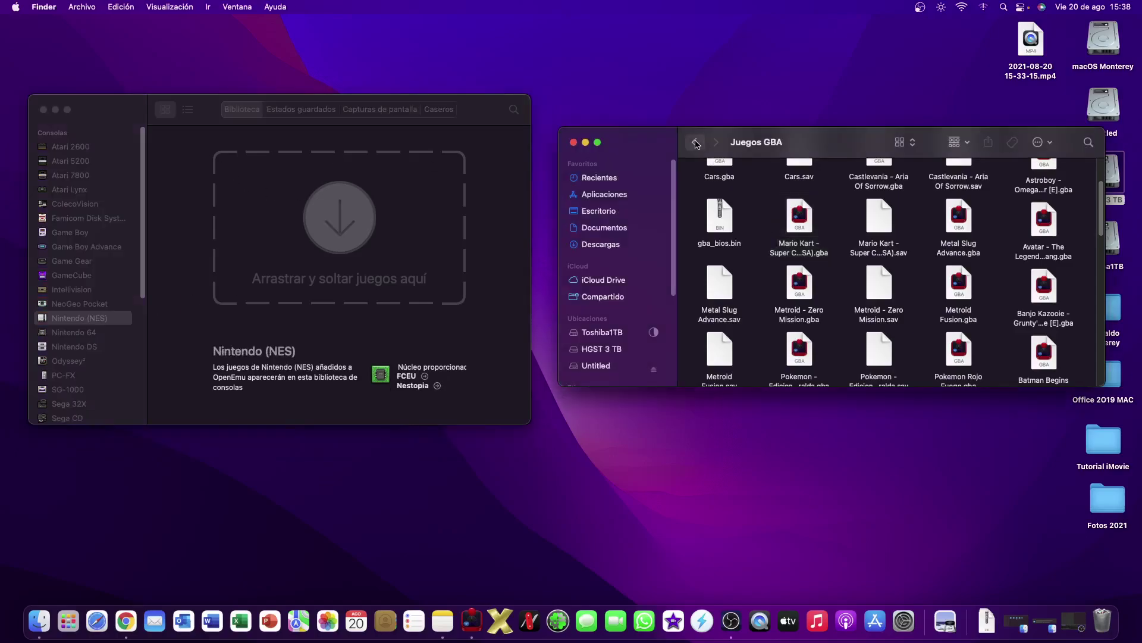
click(694, 141)
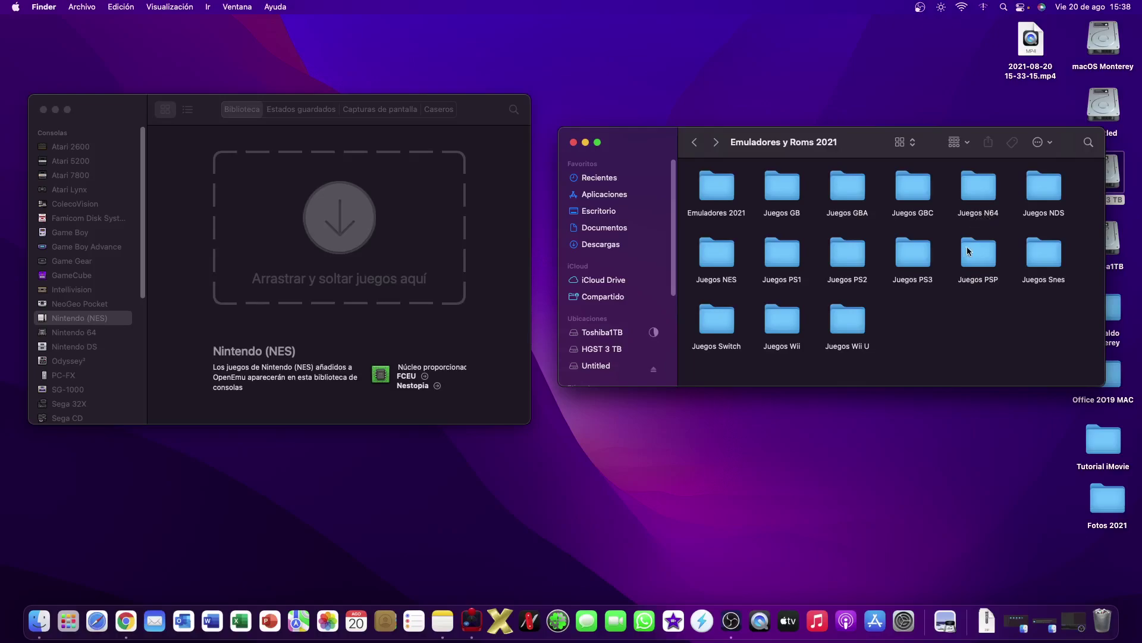
double_click(722, 265)
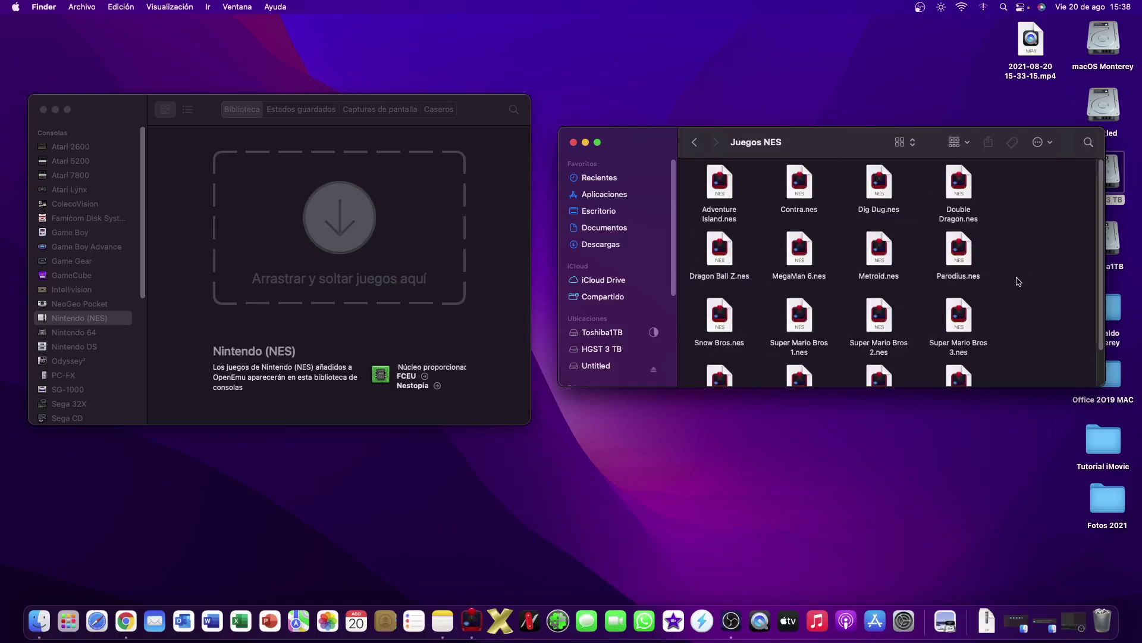
click(721, 256)
drag(722, 253, 286, 220)
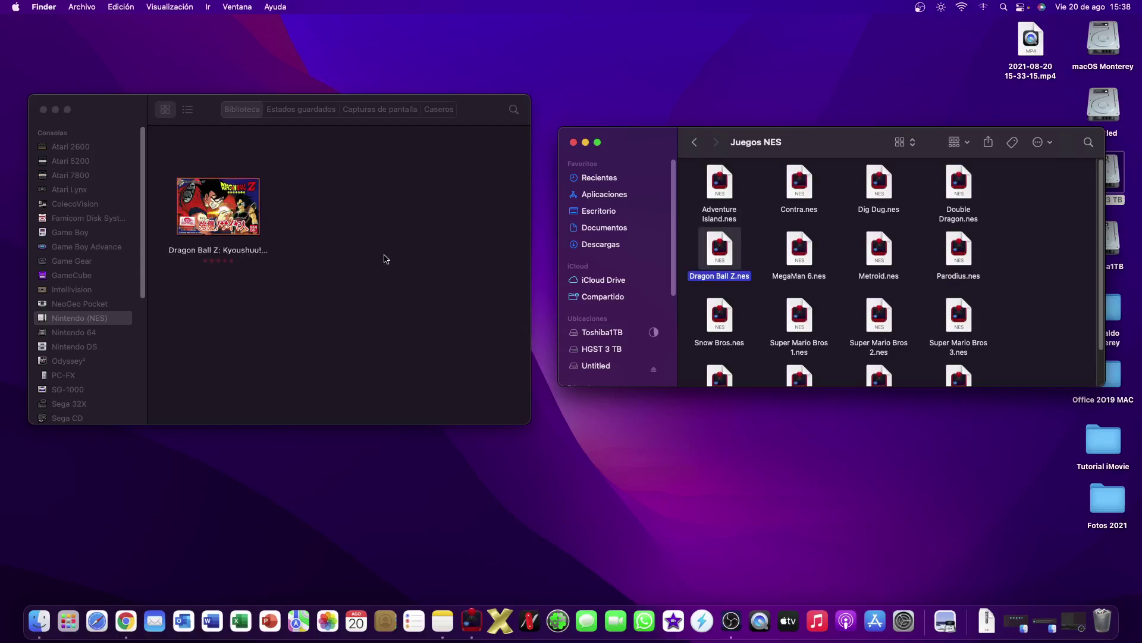
- Try to add Super Mario Bros 1.nes from the Juegos NES folder to the Nintendo (NES) library
scroll(846, 270, down, 2)
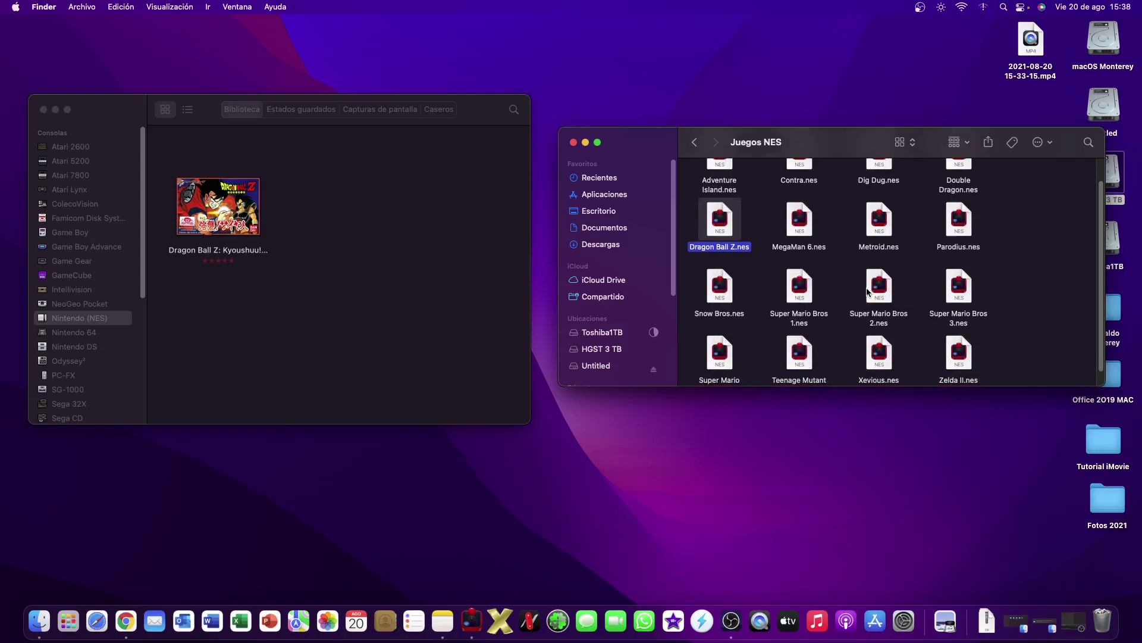
click(885, 293)
click(802, 290)
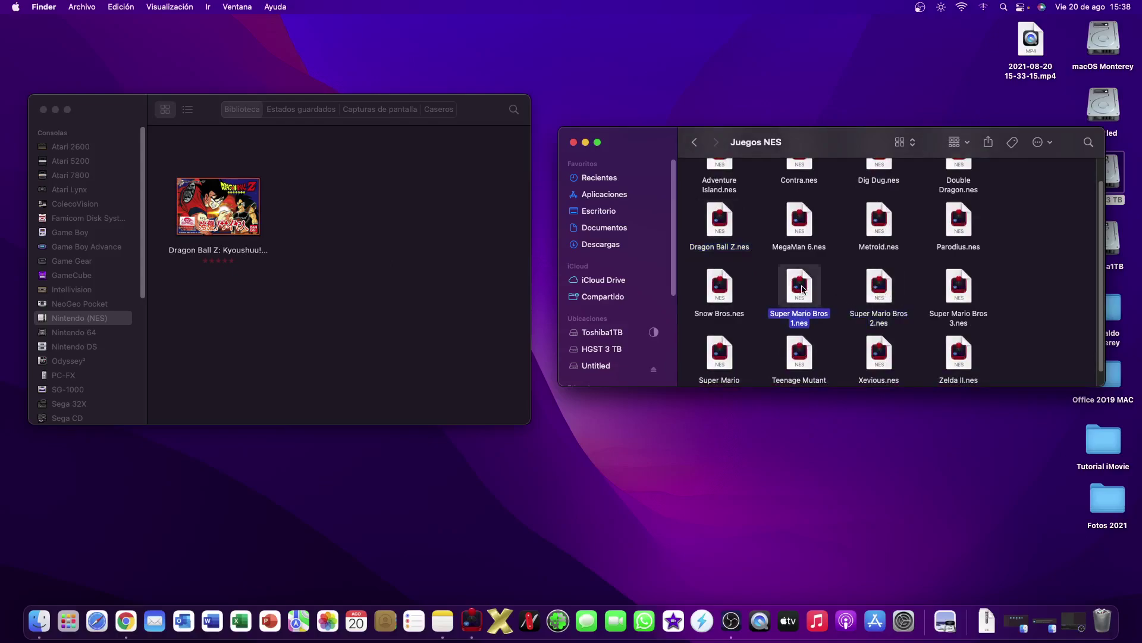
drag(803, 293, 339, 219)
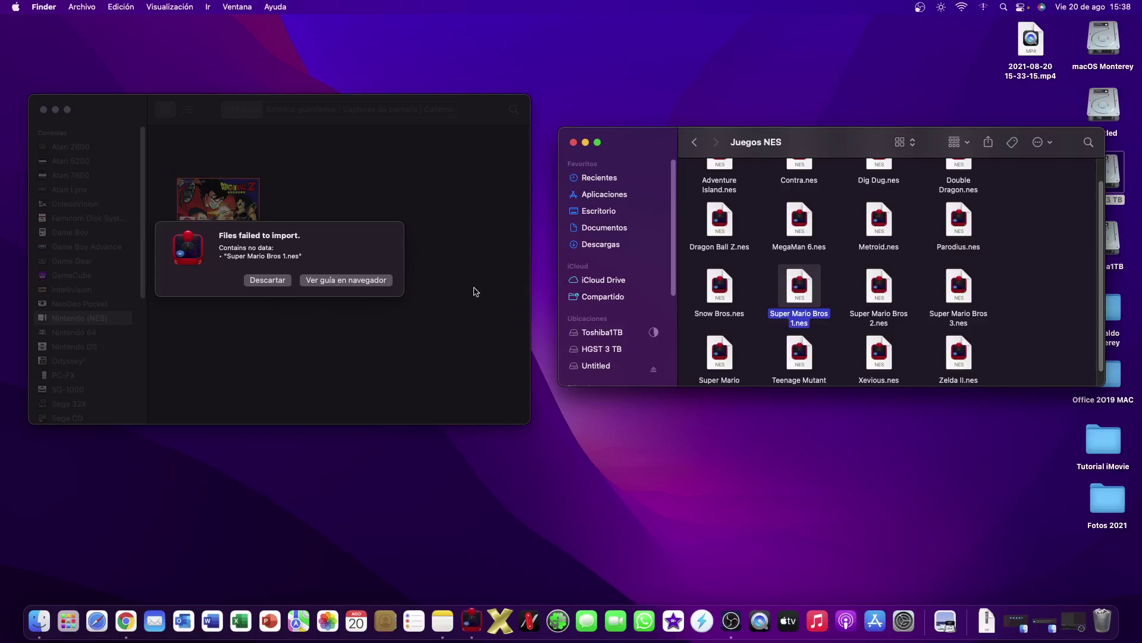
- Dismiss the import error and try to add Super Mario Bros 3.nes from the Juegos NES folder to the Nintendo (NES) library
click(268, 280)
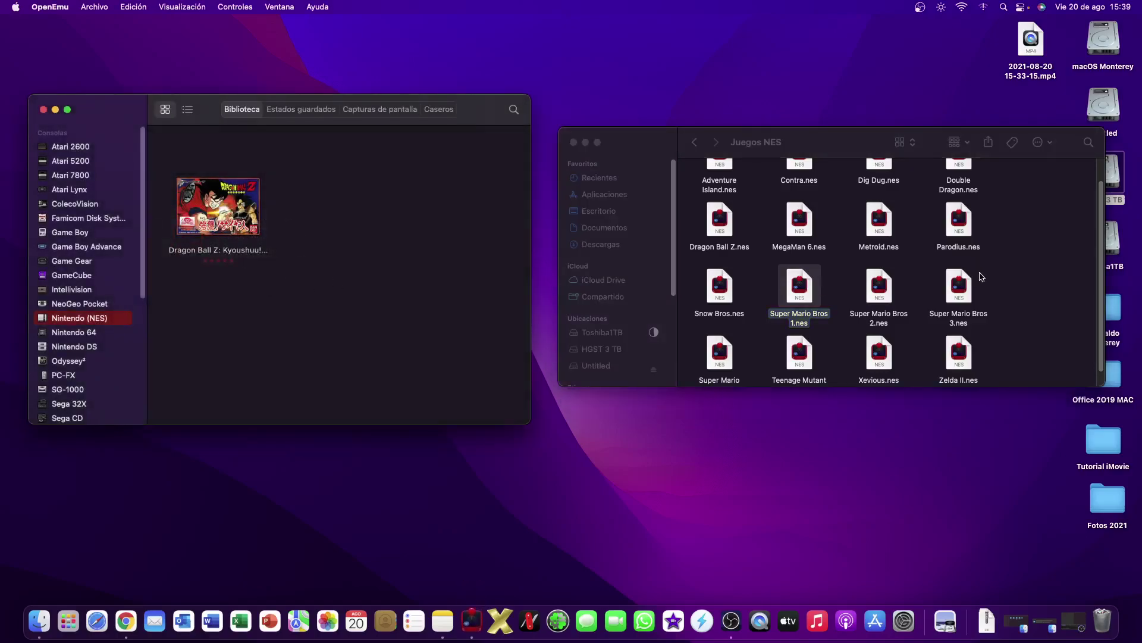
click(885, 292)
click(964, 288)
drag(965, 289, 333, 223)
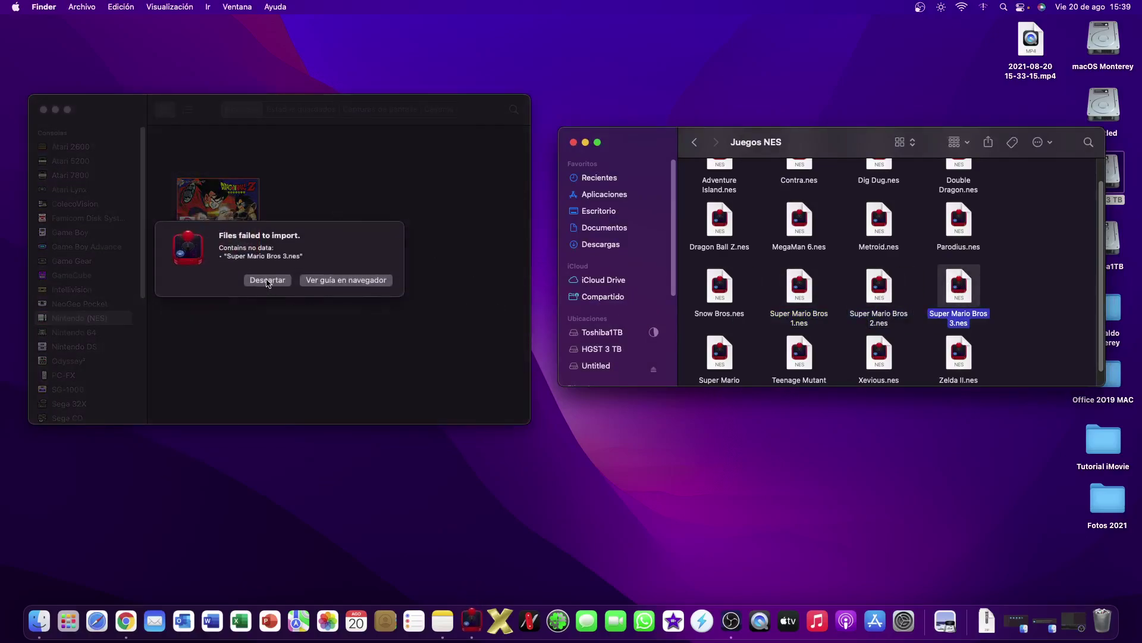
- Open the import guide in the browser from the error dialog, review the expected file extensions per system, and close the page
click(337, 281)
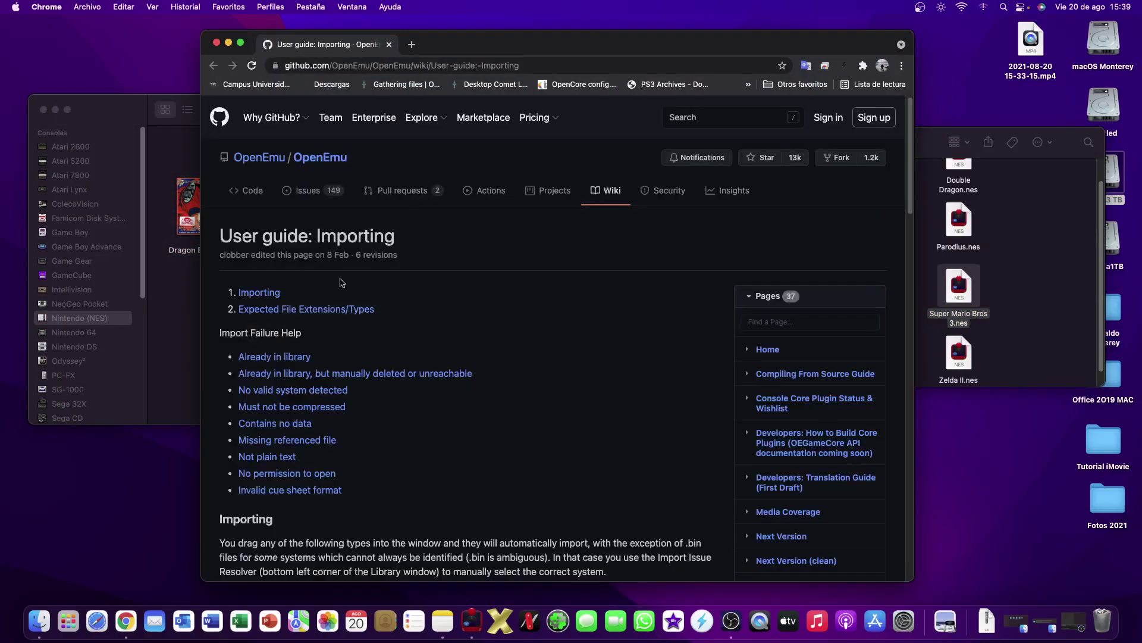
scroll(383, 310, down, 3)
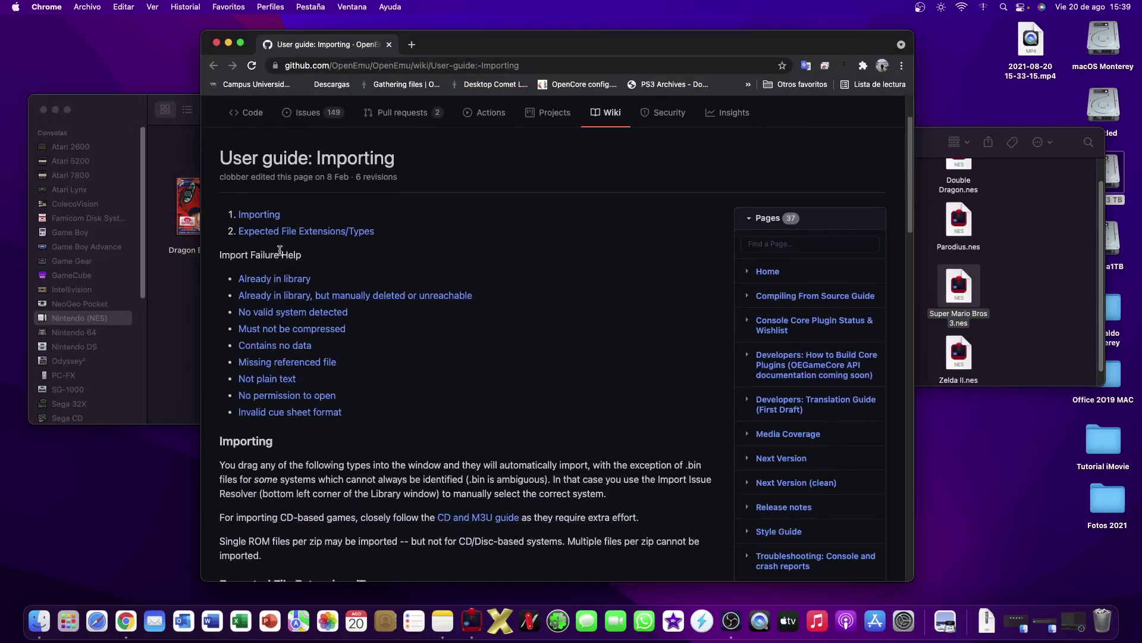
scroll(385, 300, down, 8)
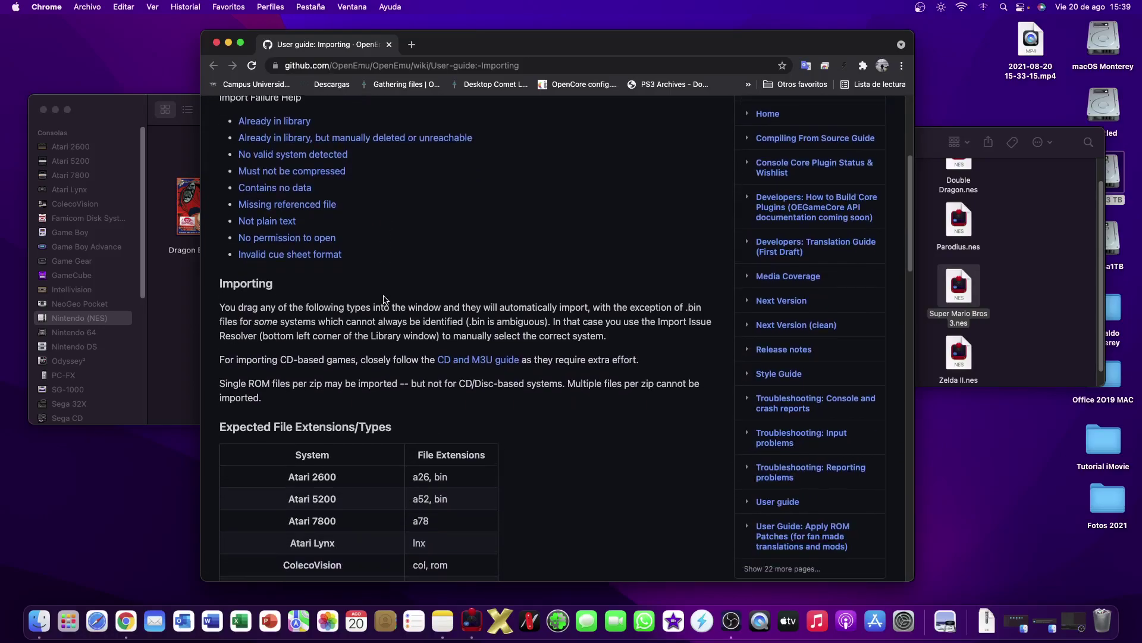
scroll(374, 339, down, 6)
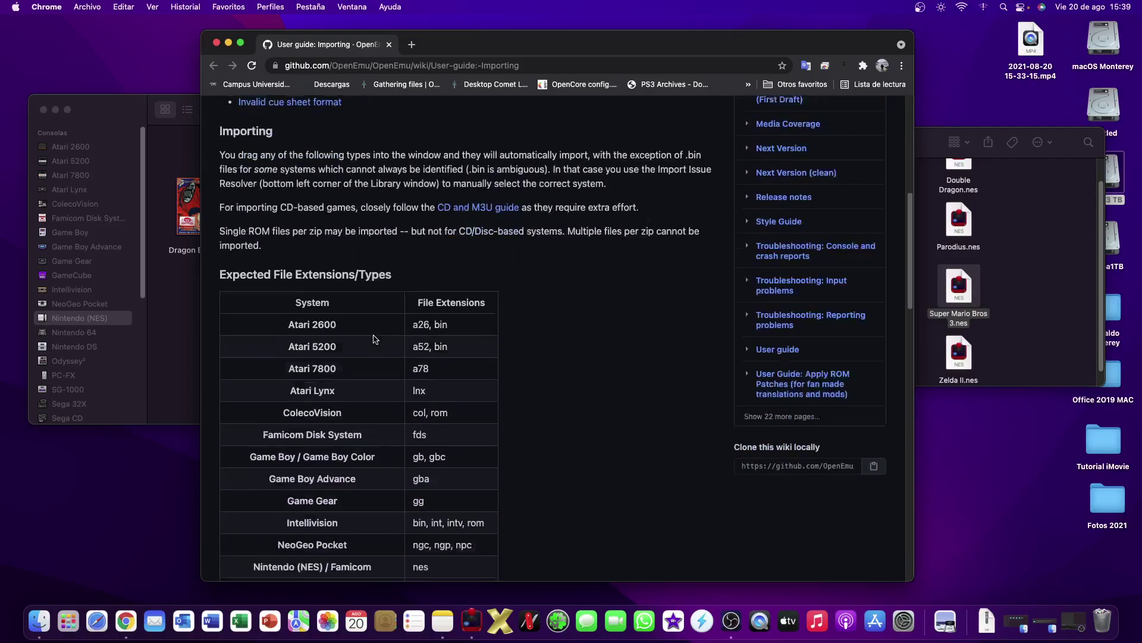
scroll(373, 339, down, 3)
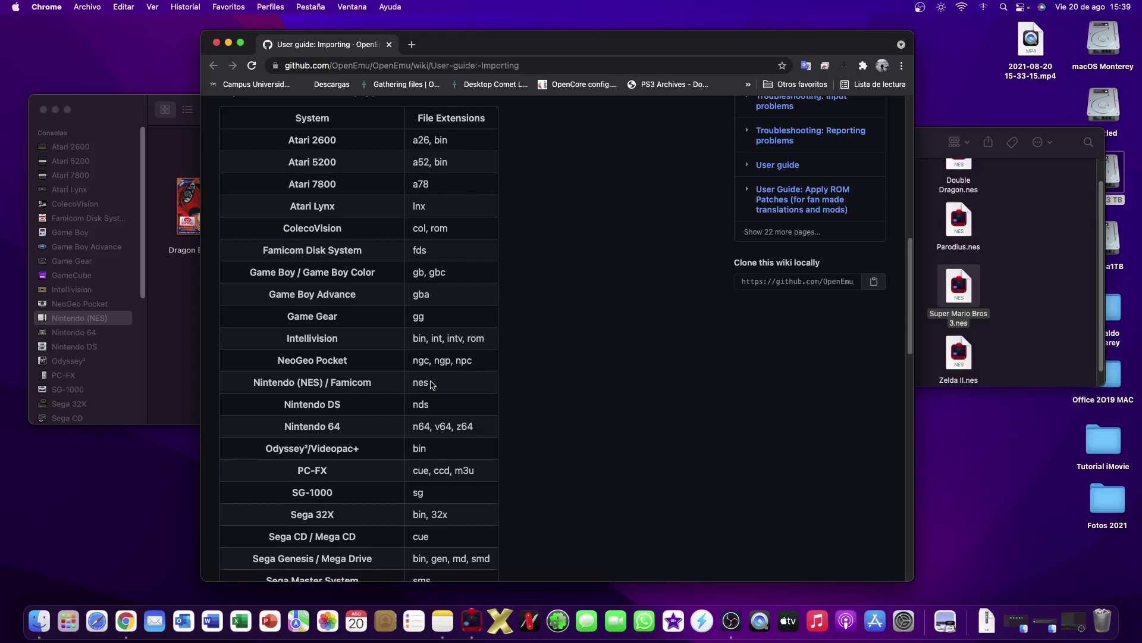
click(389, 44)
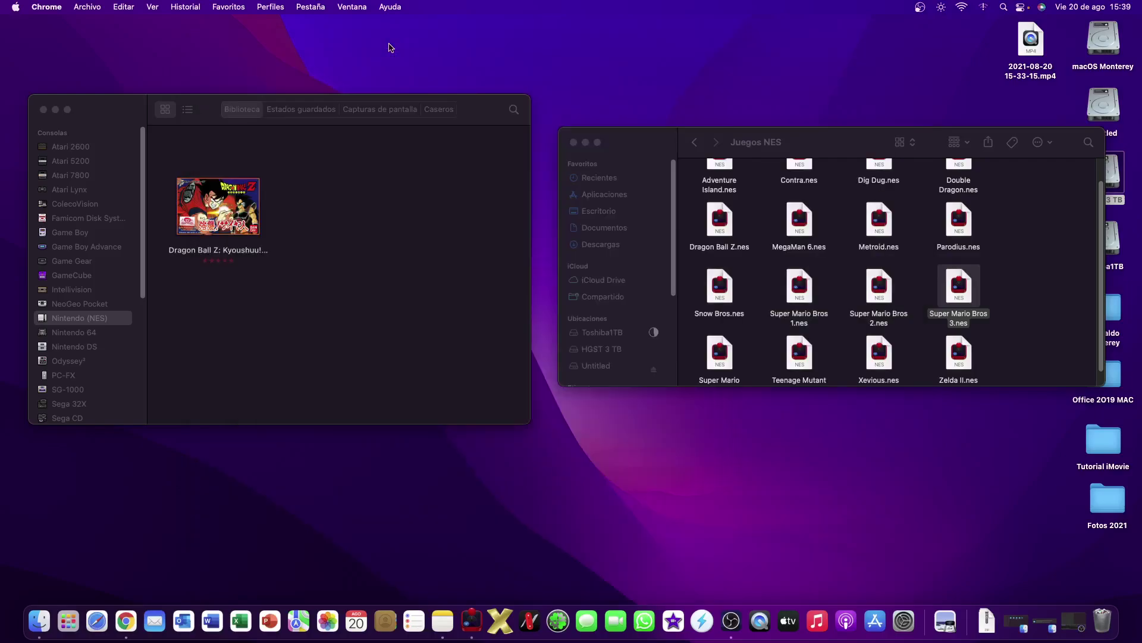
- Add Metroid.nes from the Juegos NES folder to OpenEmu's Nintendo (NES) library
click(873, 240)
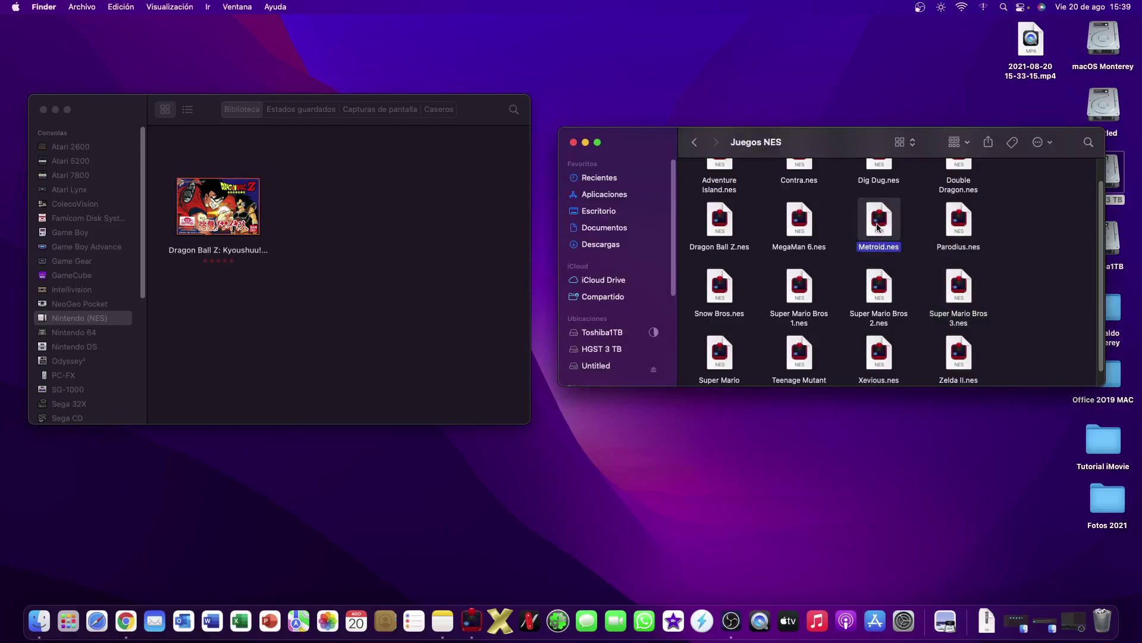
drag(877, 223, 312, 216)
click(453, 241)
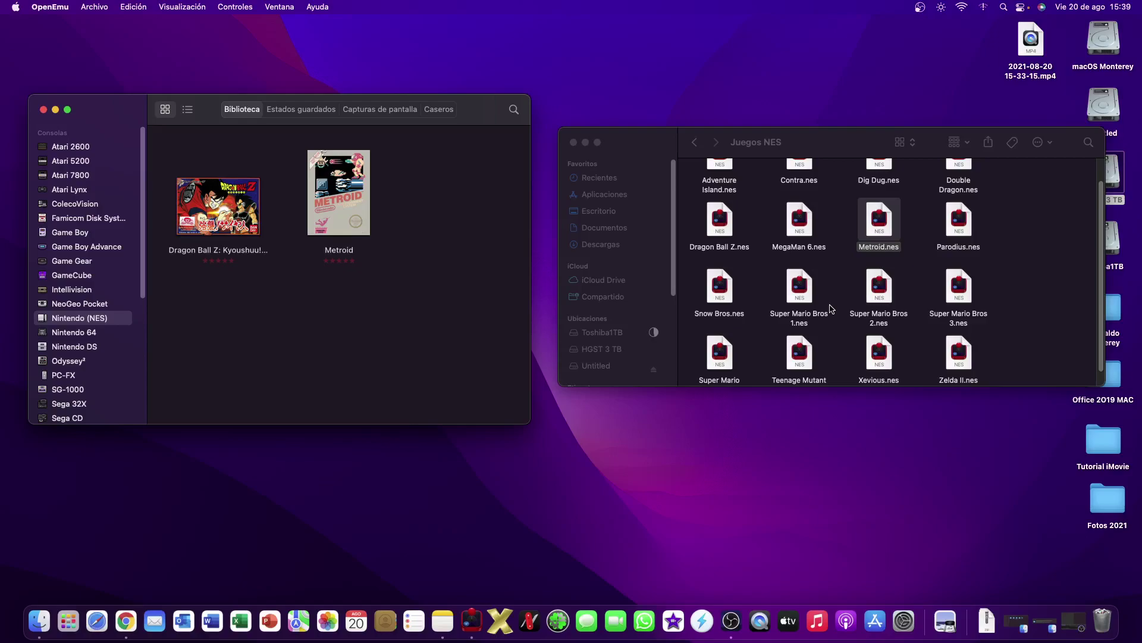
click(1008, 273)
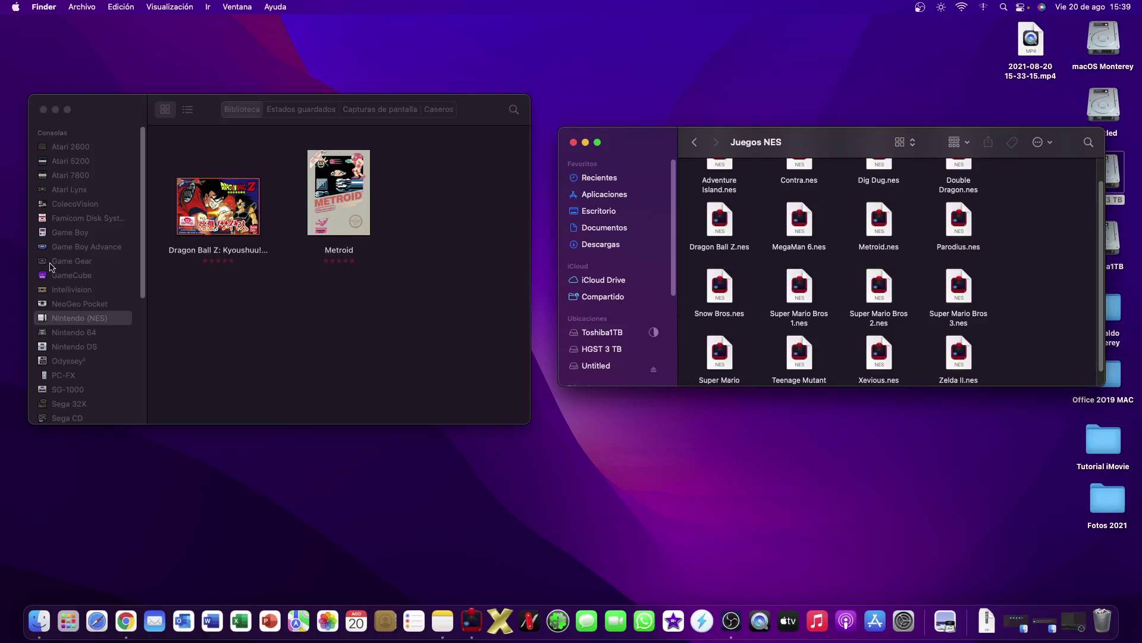
- Show the Nintendo 64 library in OpenEmu and open the Juegos N64 folder in Finder
drag(140, 259, 142, 278)
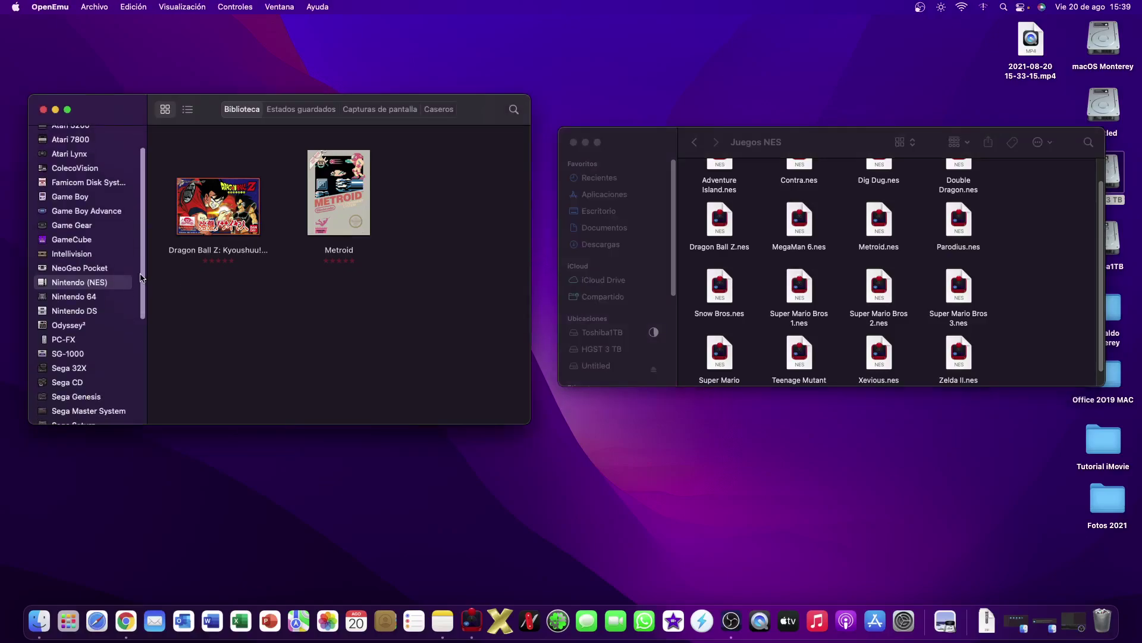
click(71, 301)
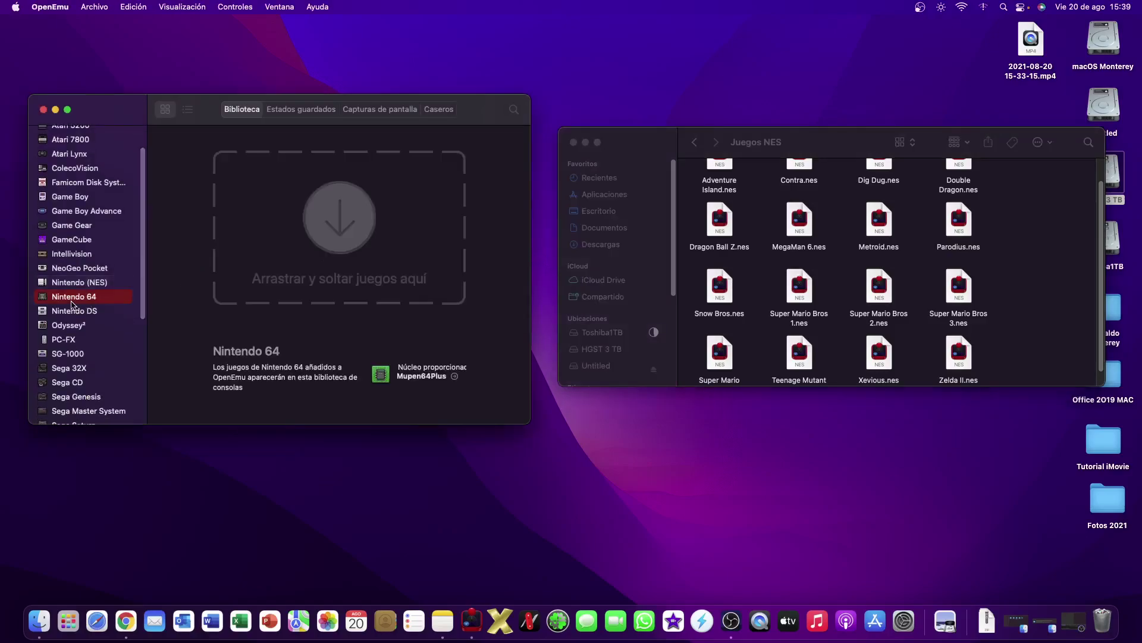
click(694, 141)
double_click(979, 187)
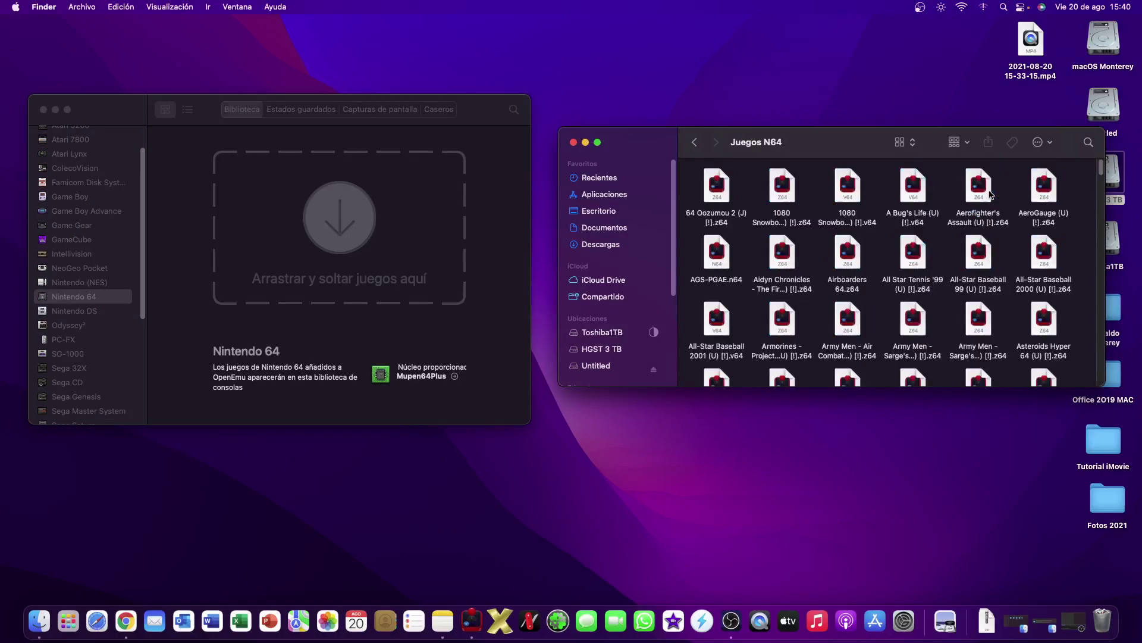
- Add Super Mario 64 (E) (M3) [!].z64 and Super Mario 64 (U) [!].v64 from the Juegos N64 folder to the Nintendo 64 library
scroll(827, 291, down, 5)
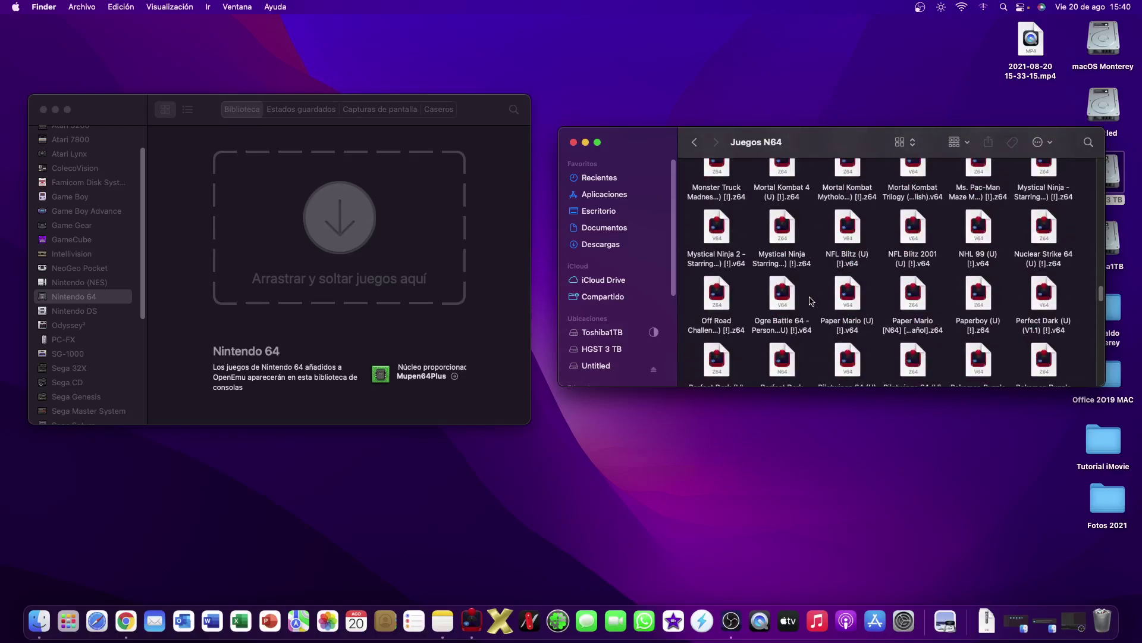
scroll(809, 301, down, 5)
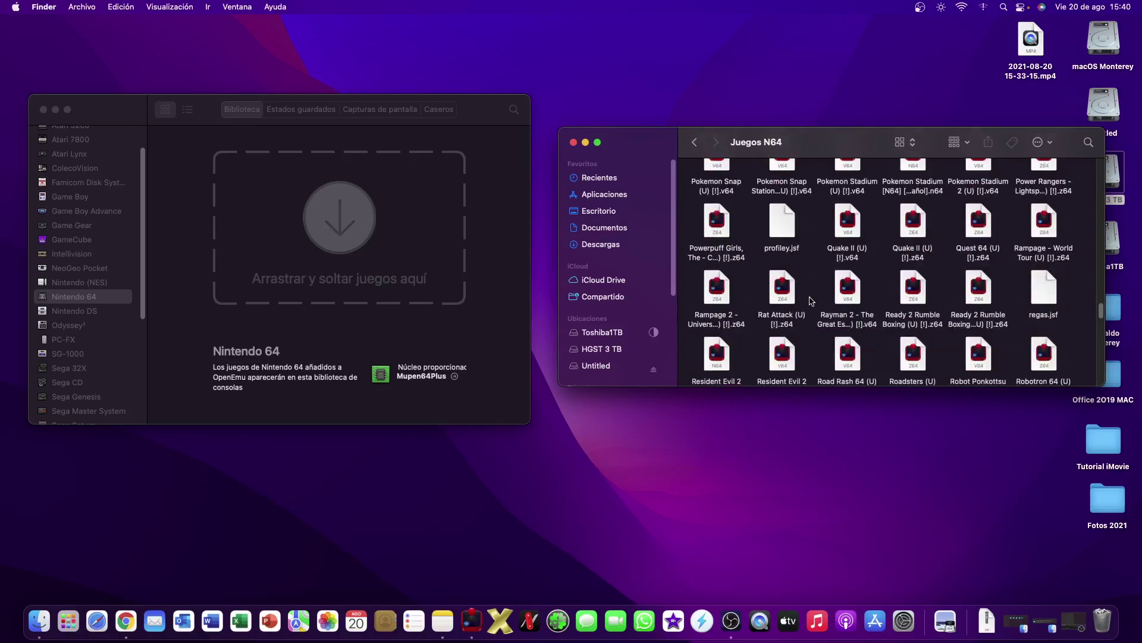
scroll(810, 301, down, 4)
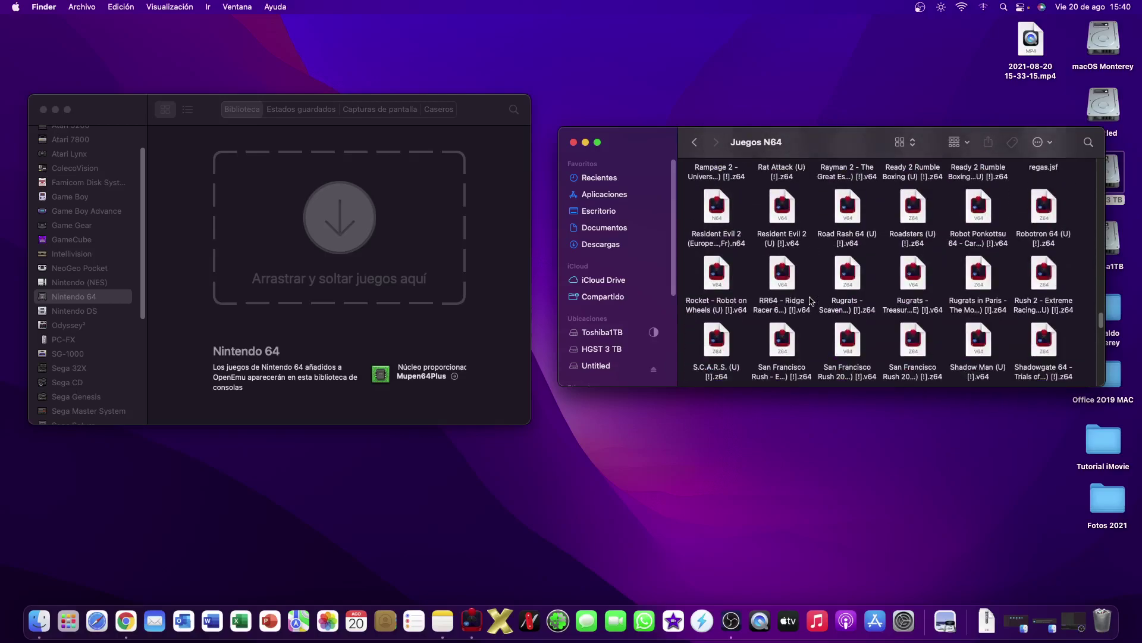
scroll(810, 301, down, 4)
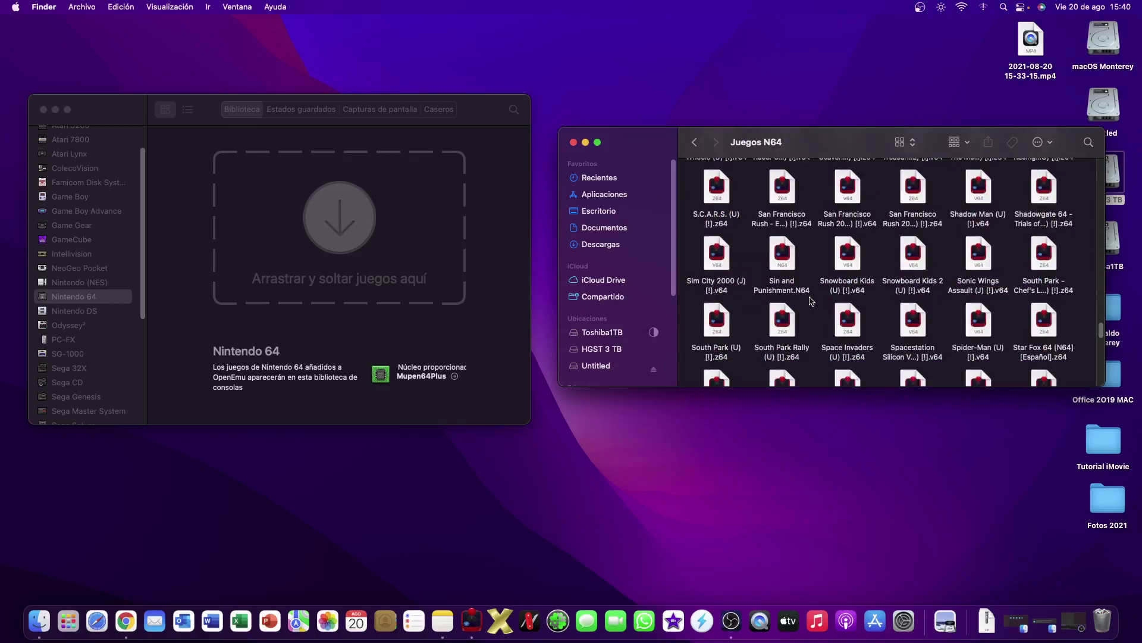
scroll(810, 301, down, 2)
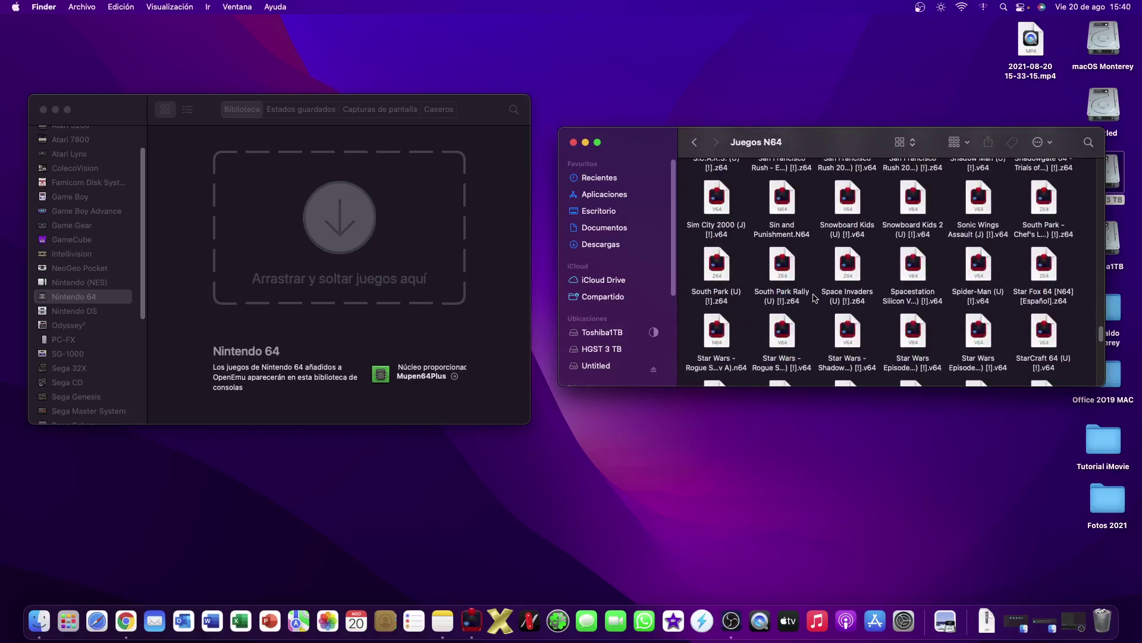
scroll(815, 301, down, 2)
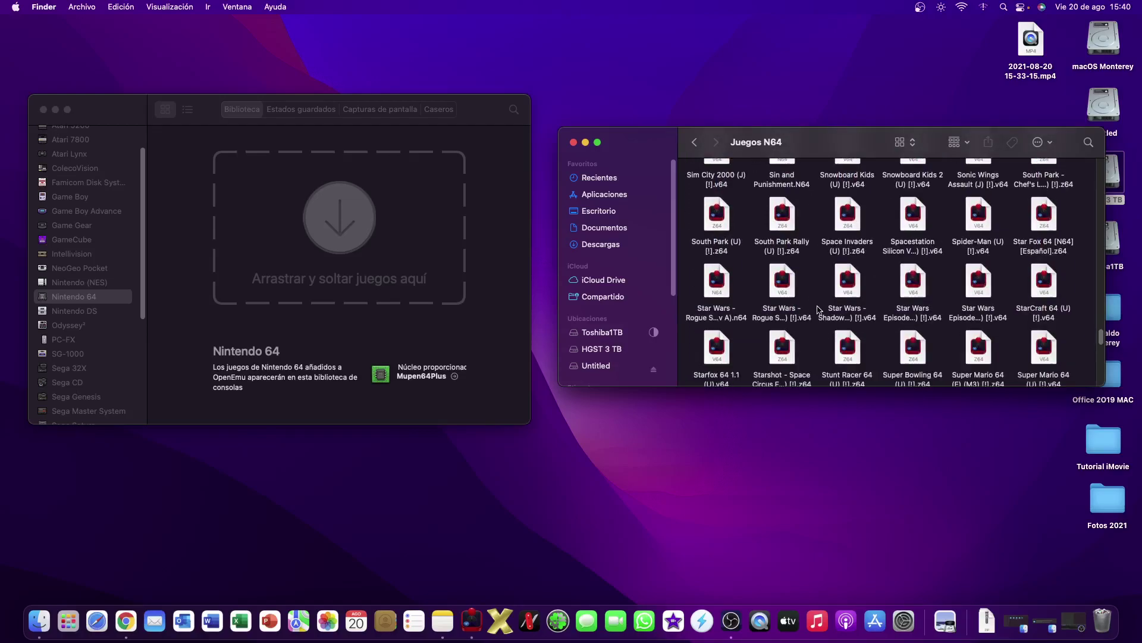
scroll(819, 309, down, 2)
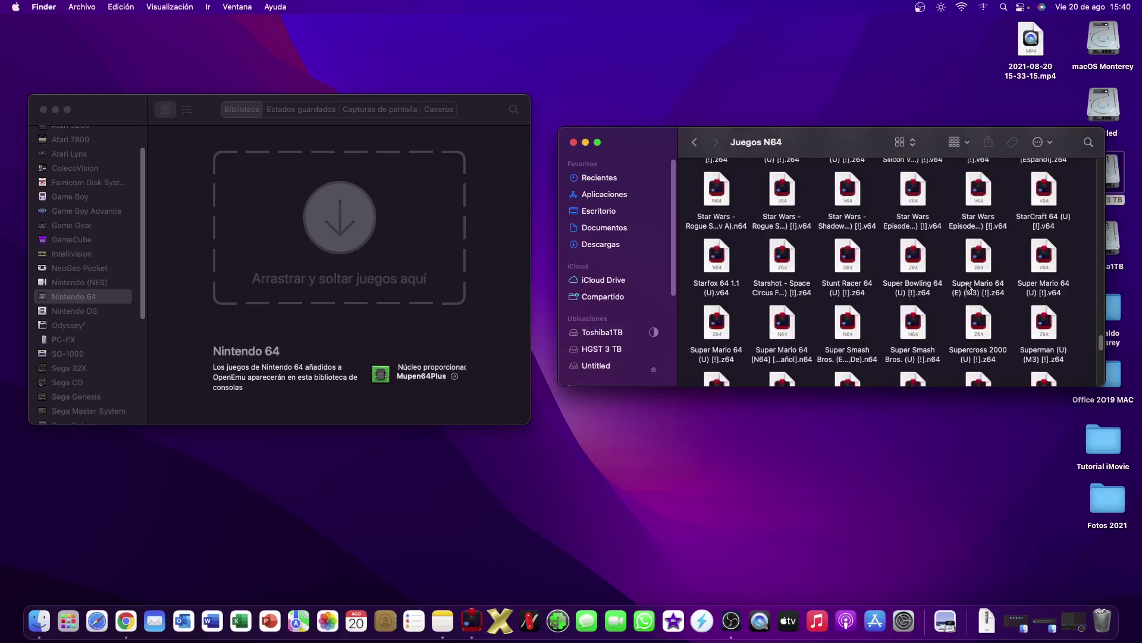
click(975, 260)
click(910, 258)
click(976, 256)
drag(979, 257, 358, 233)
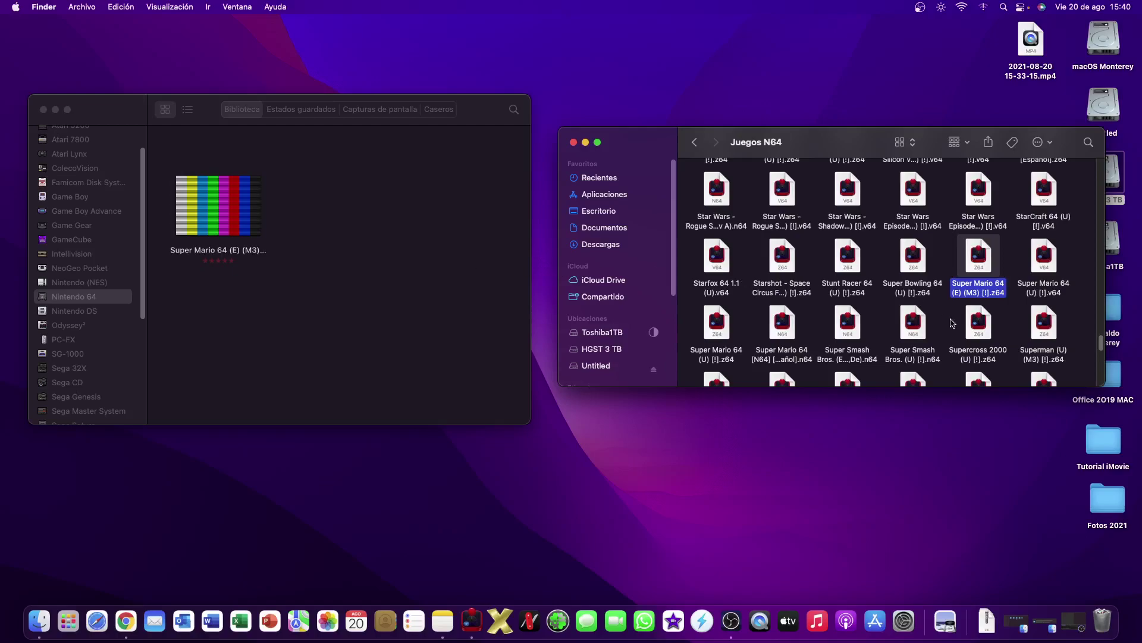
drag(1044, 259, 341, 207)
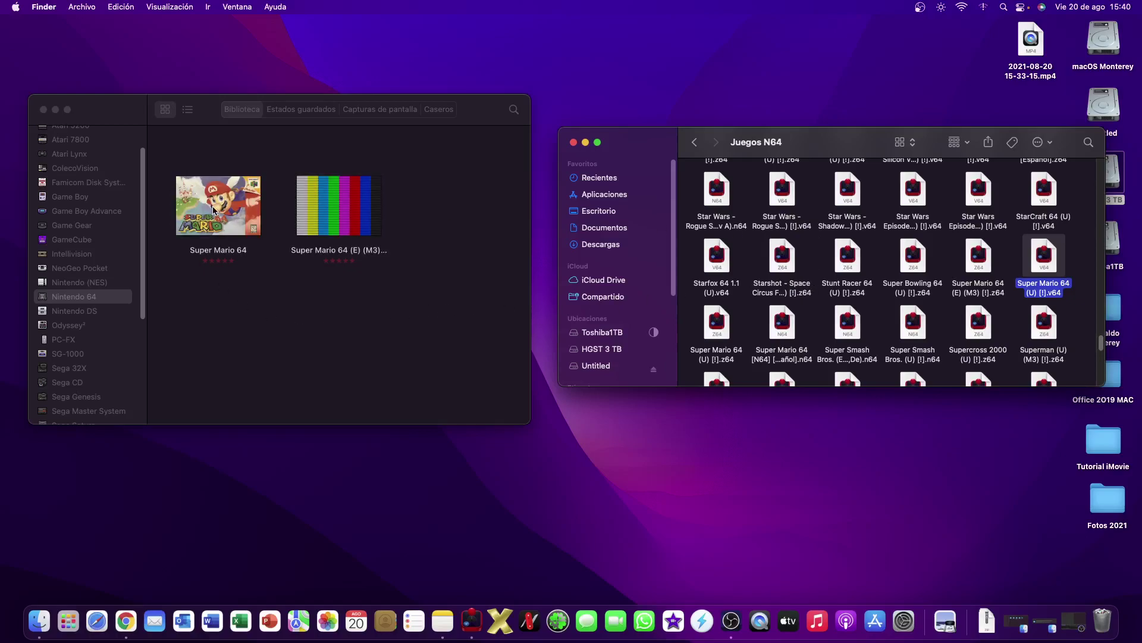
click(230, 216)
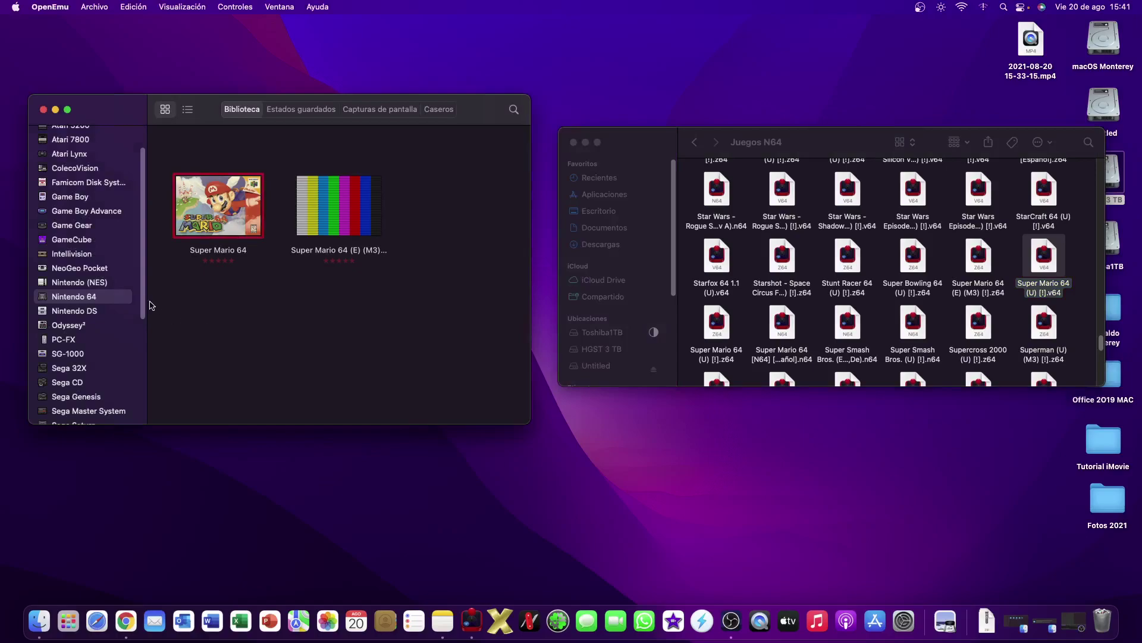
- Add Mario Kart DS (E) (Spluff).nds from the Juegos NDS folder to OpenEmu's Nintendo DS library
scroll(145, 326, down, 3)
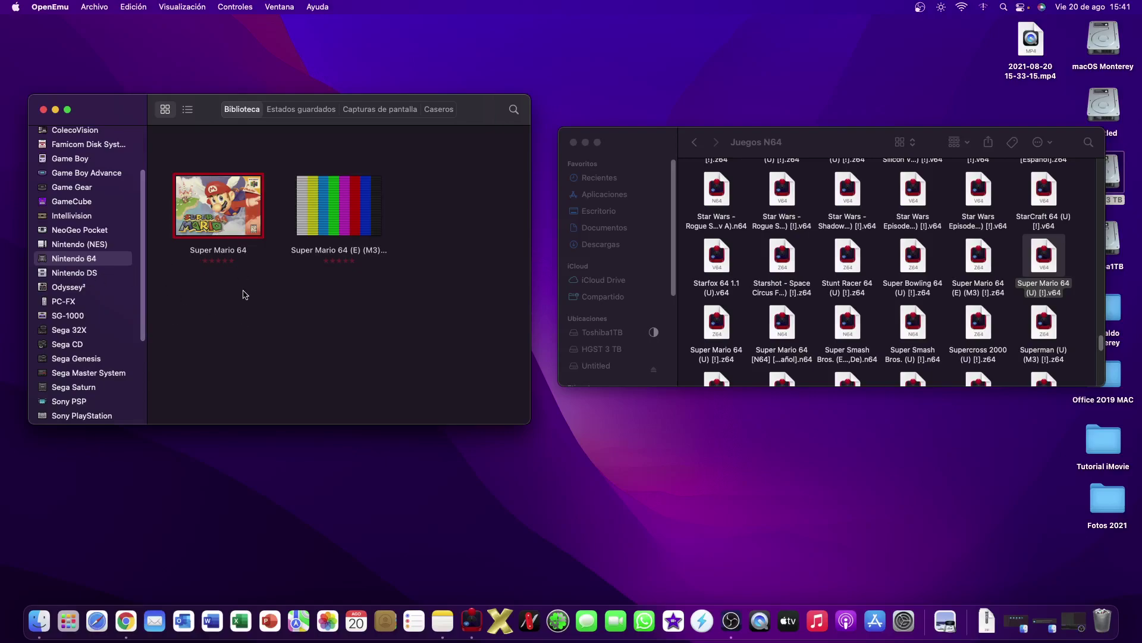
click(74, 274)
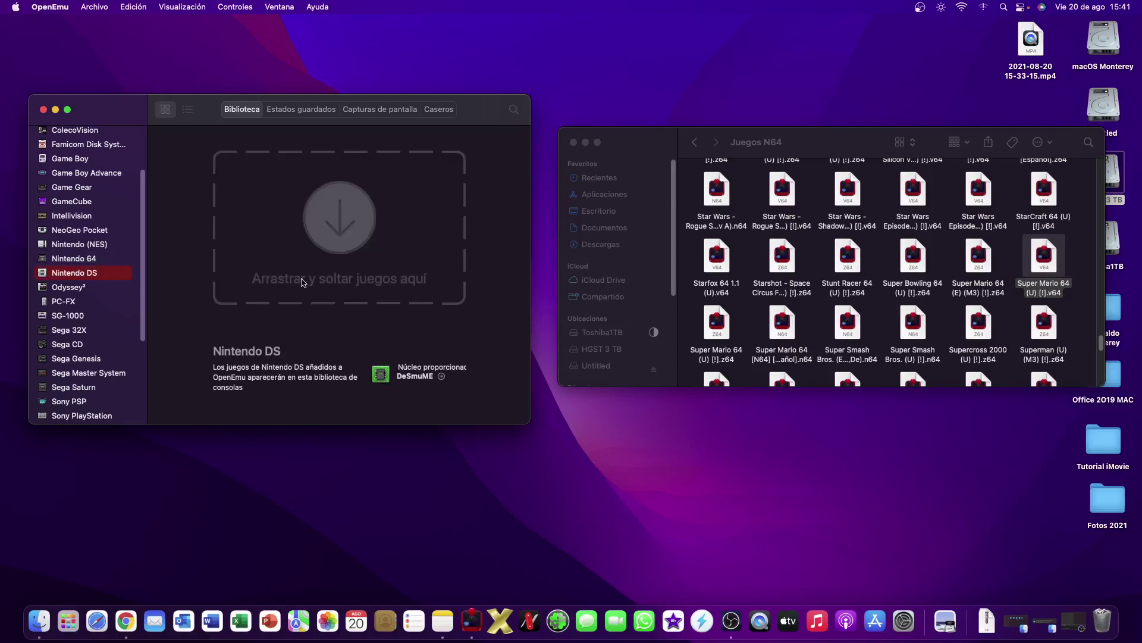
click(693, 144)
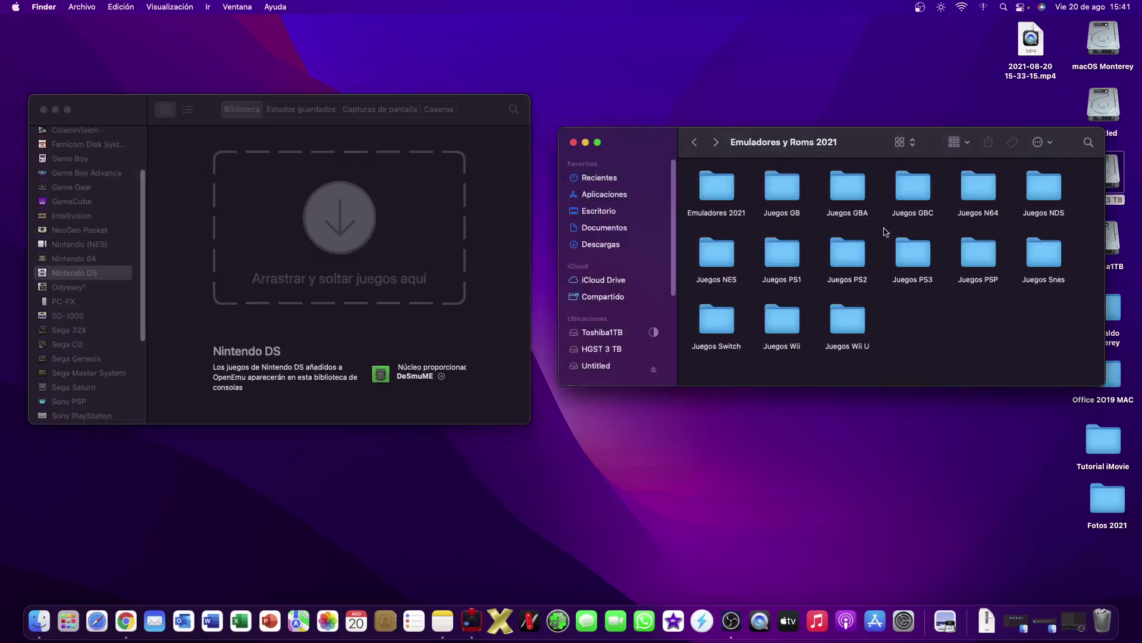
double_click(1048, 192)
scroll(878, 296, down, 10)
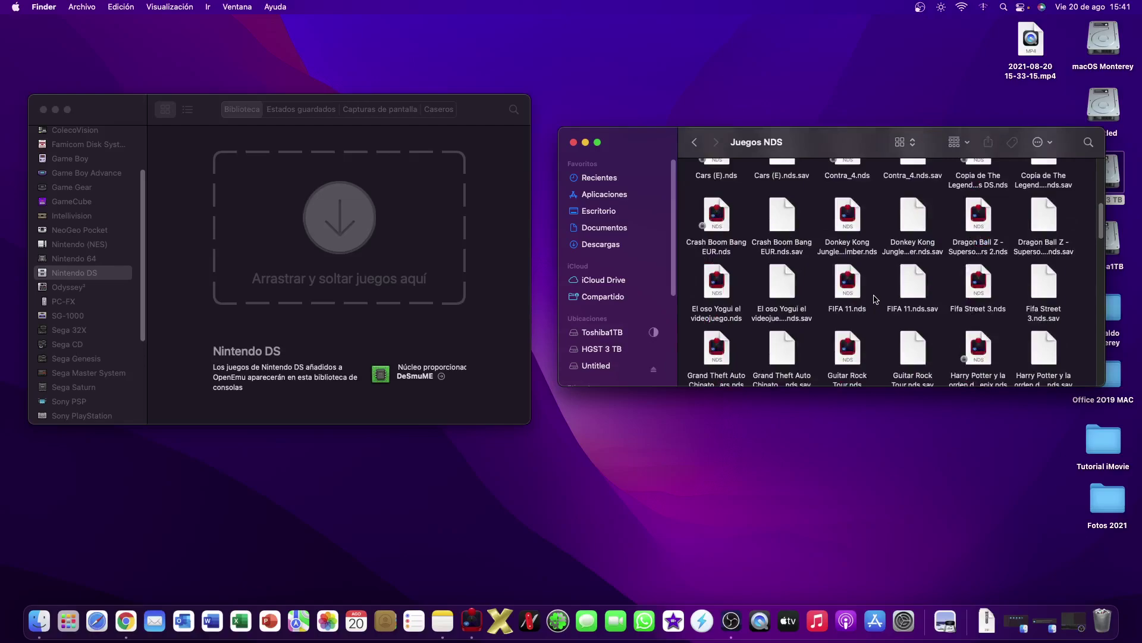
scroll(876, 299, down, 5)
scroll(876, 298, down, 5)
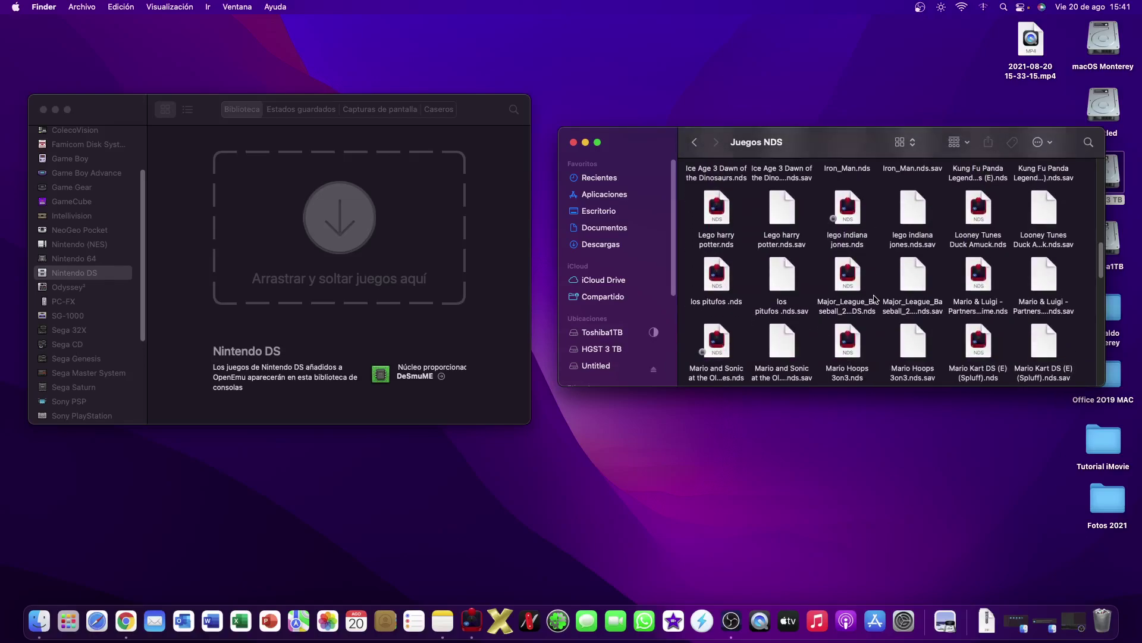
scroll(875, 299, down, 4)
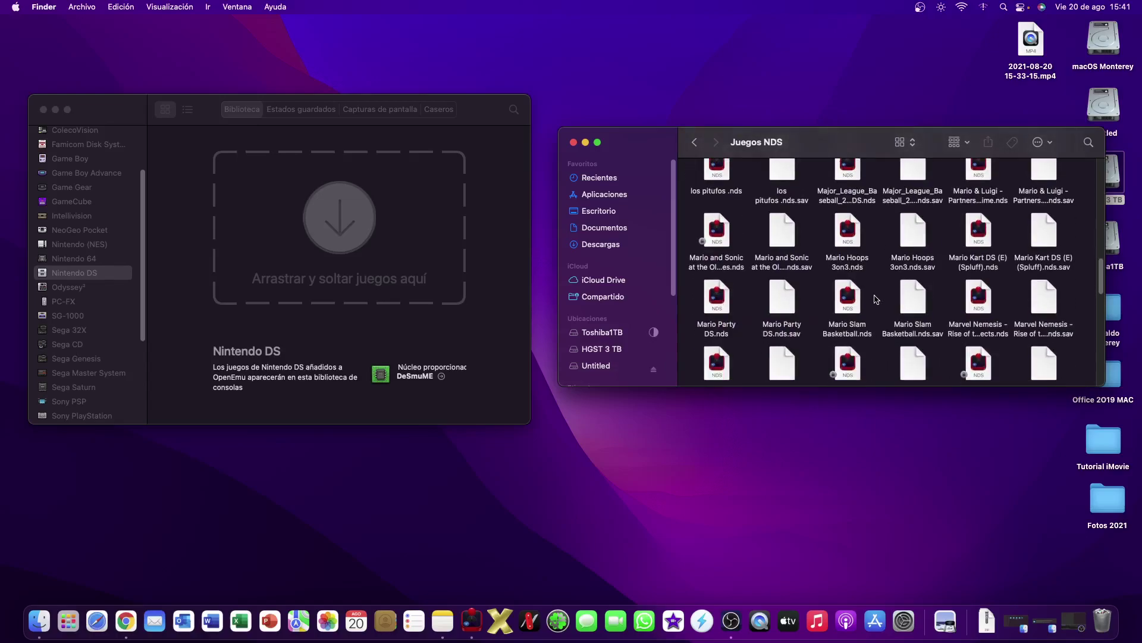
scroll(876, 298, down, 2)
drag(981, 191, 310, 215)
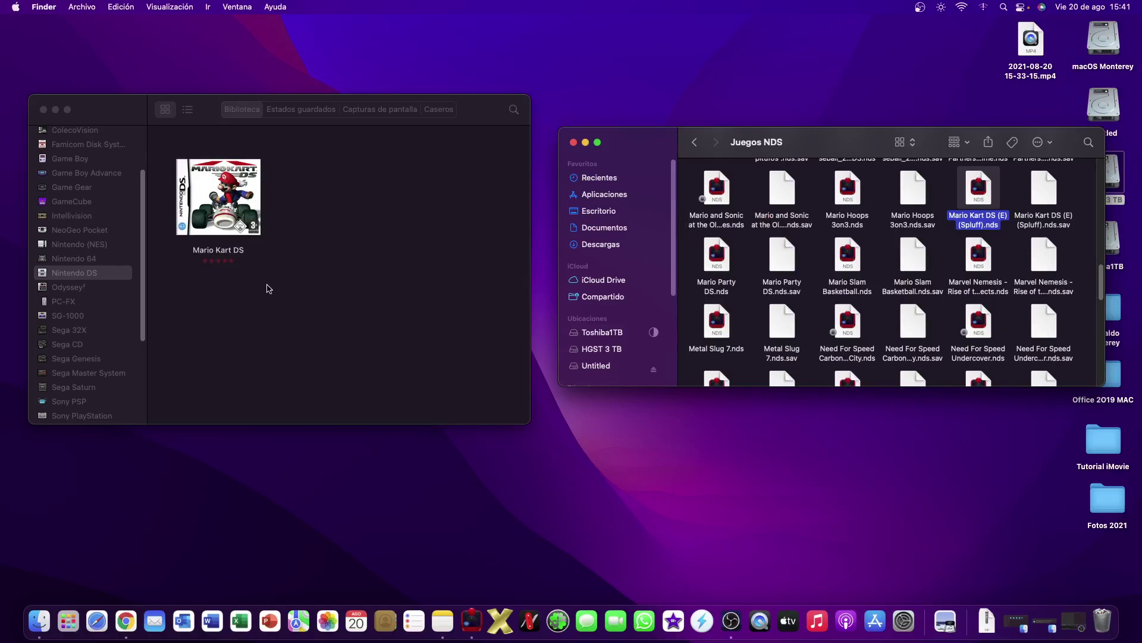
- View the Odyssey², PC-FX and SG-1000 libraries, dismissing the disc import guide notice for PC-FX
click(62, 288)
click(62, 288)
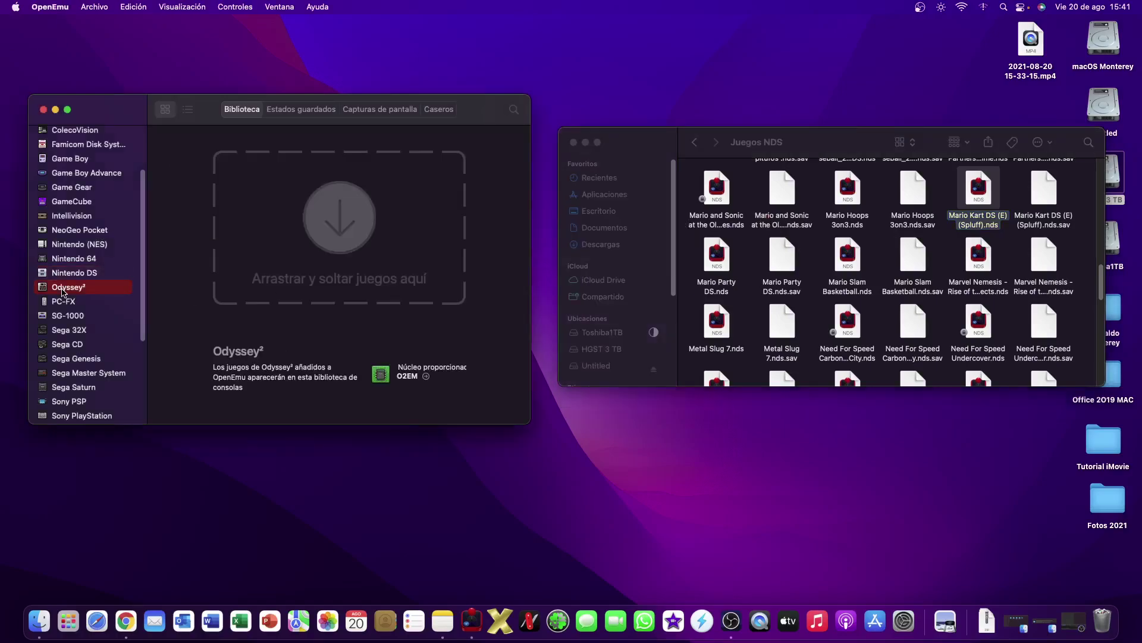
click(67, 302)
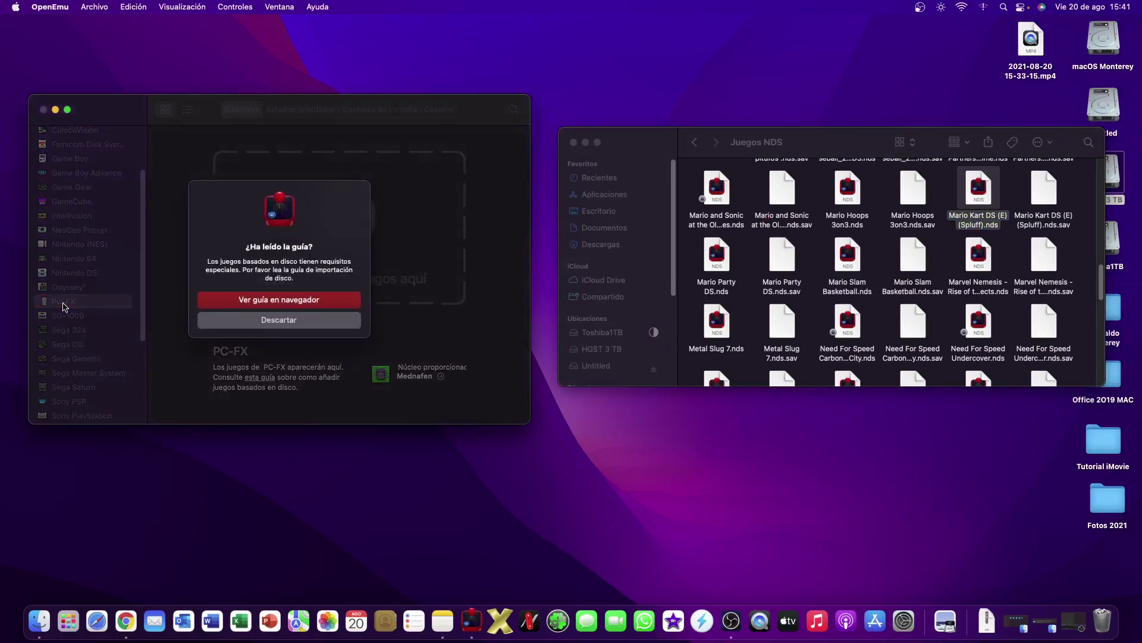
click(286, 321)
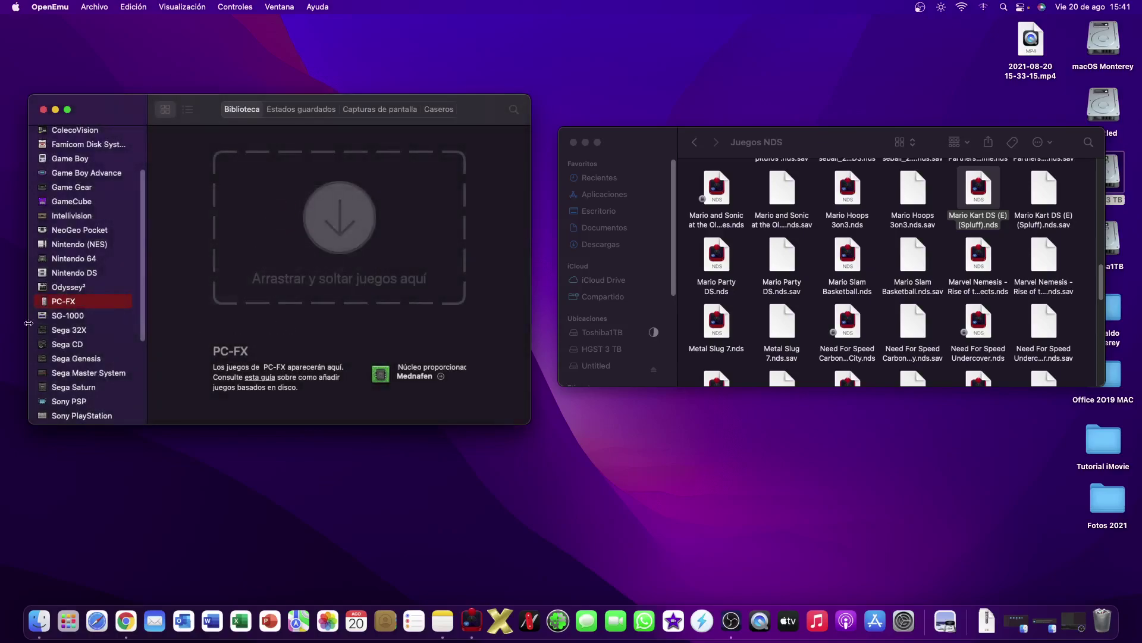
click(64, 320)
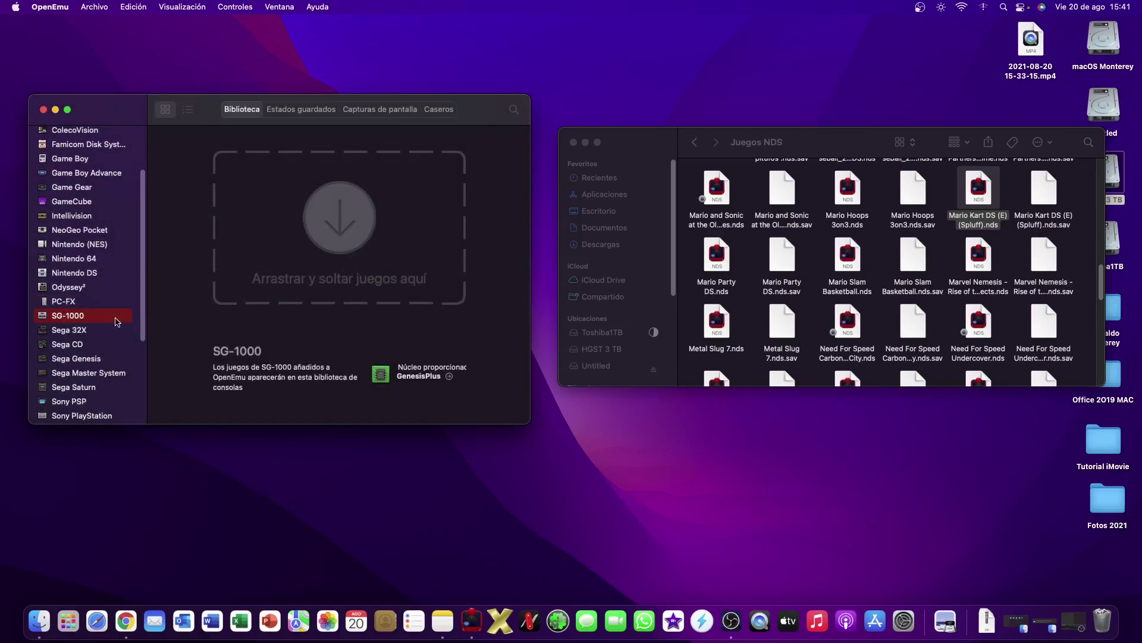
- View the Sega 32X and Sega CD libraries, dismissing the disc import guide notice, and return Finder to the Emuladores y Roms 2021 folder
scroll(138, 331, down, 2)
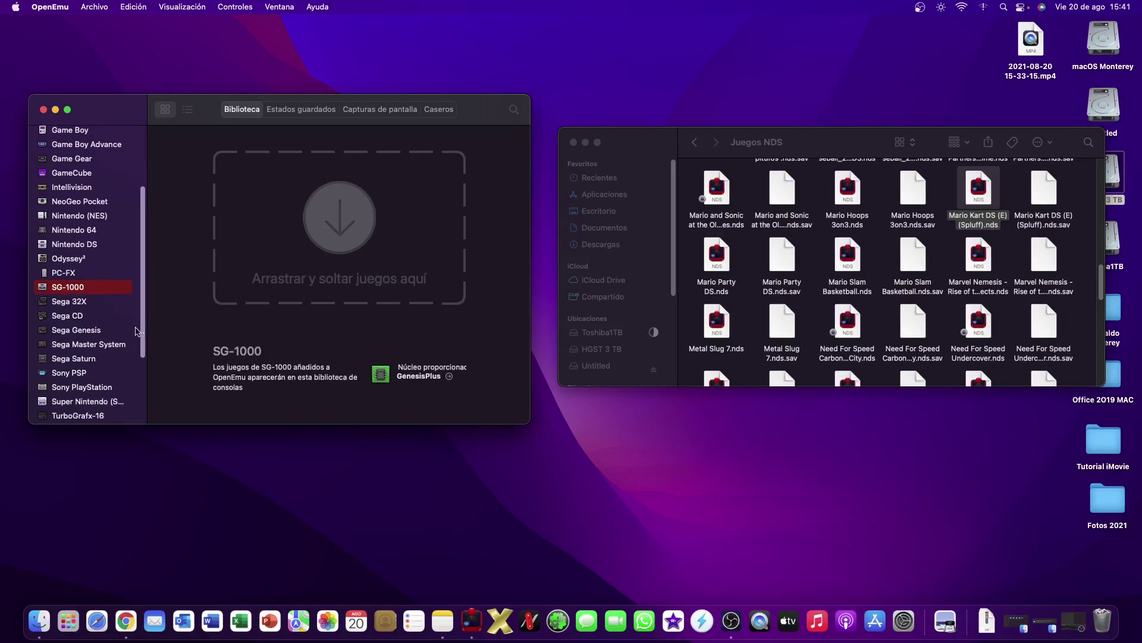
click(74, 302)
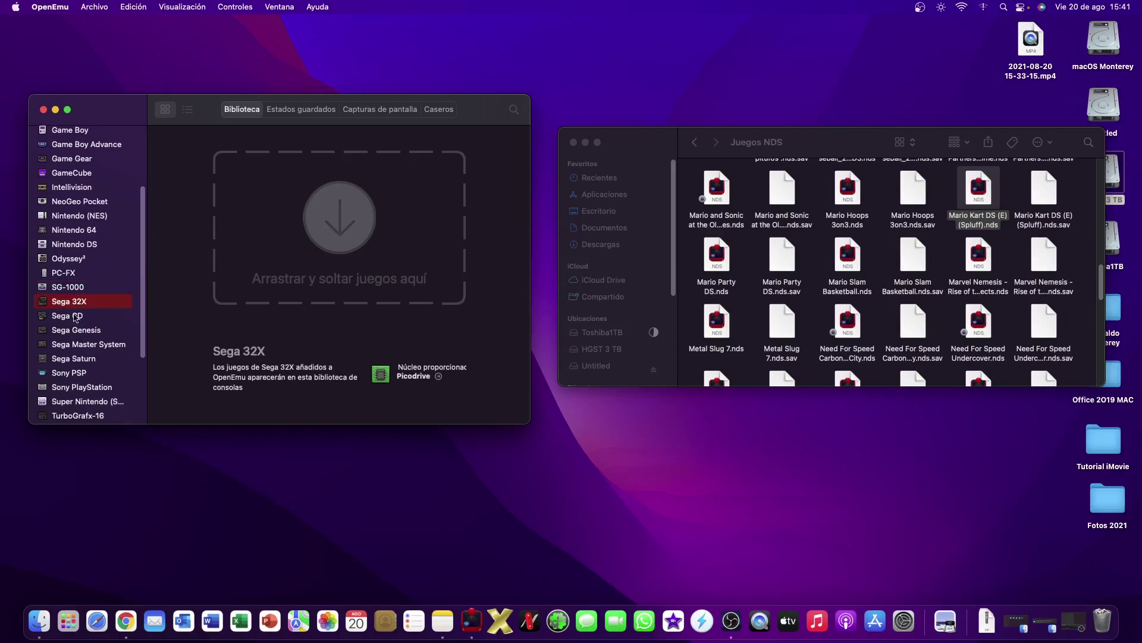
click(694, 142)
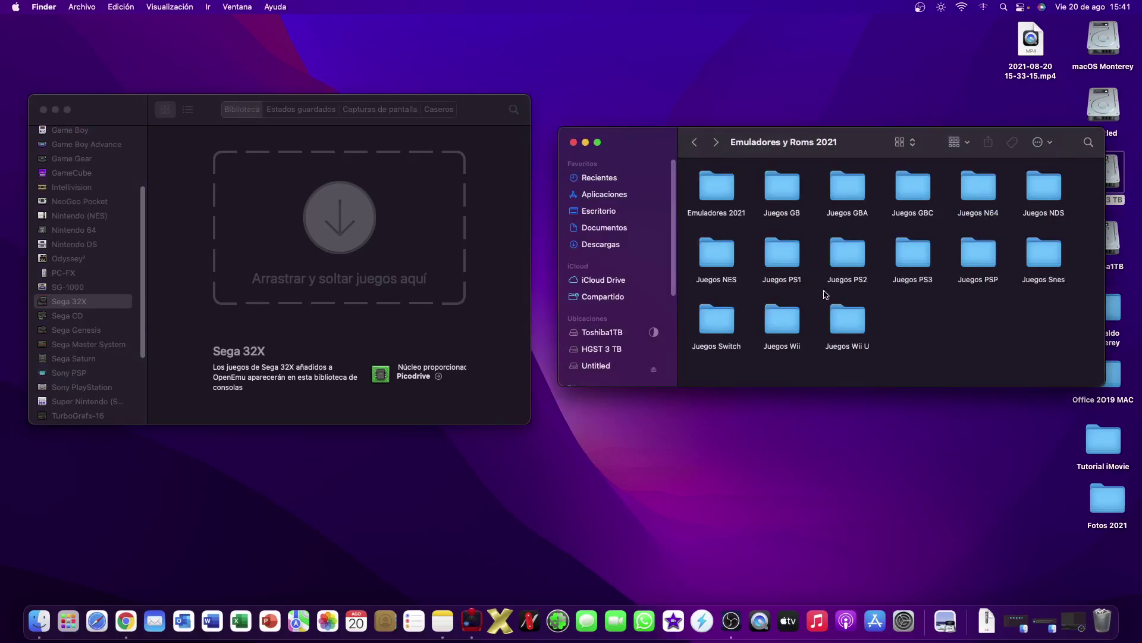
click(81, 321)
click(81, 322)
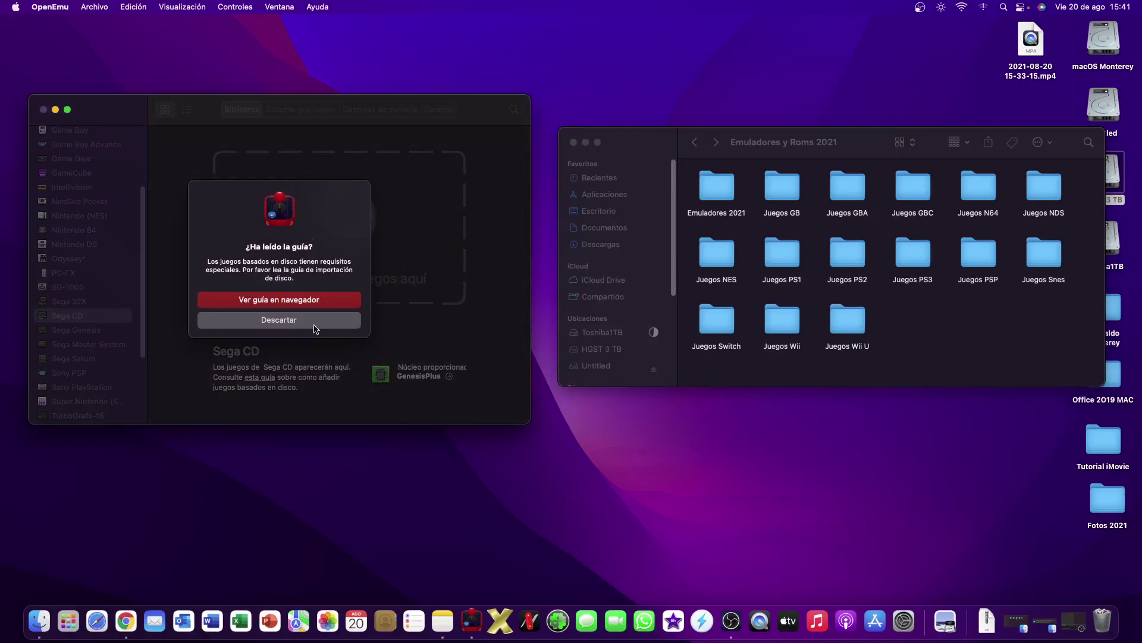
click(315, 328)
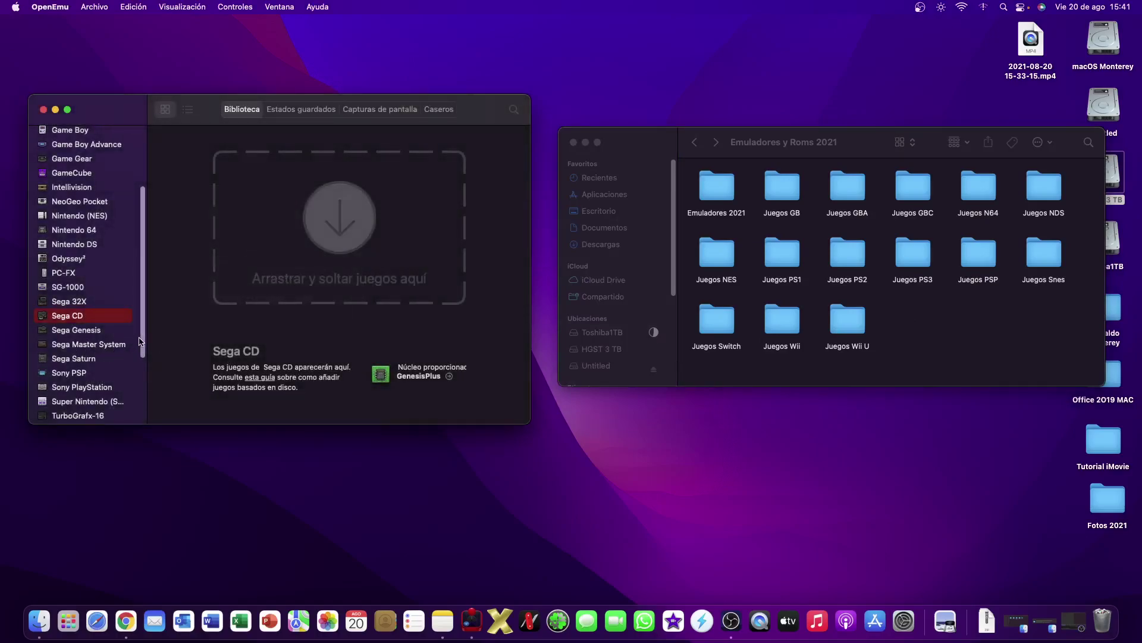
- Add God_Of_War.cso from the ISO folder inside Juegos PSP to OpenEmu's Sony PSP library
scroll(141, 340, down, 3)
click(69, 342)
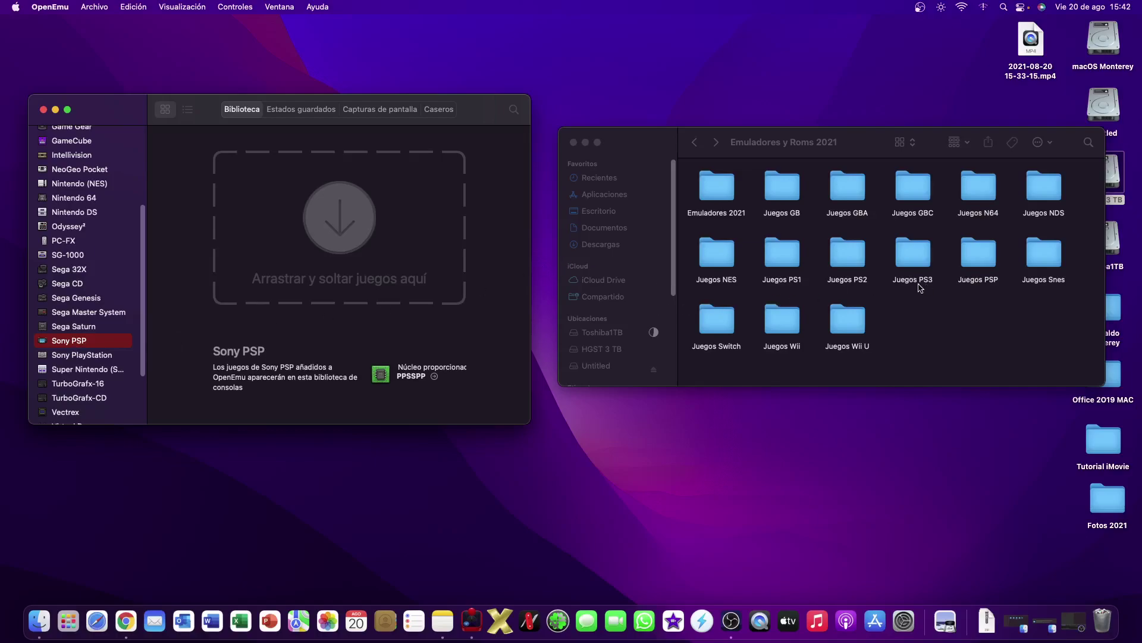
double_click(979, 263)
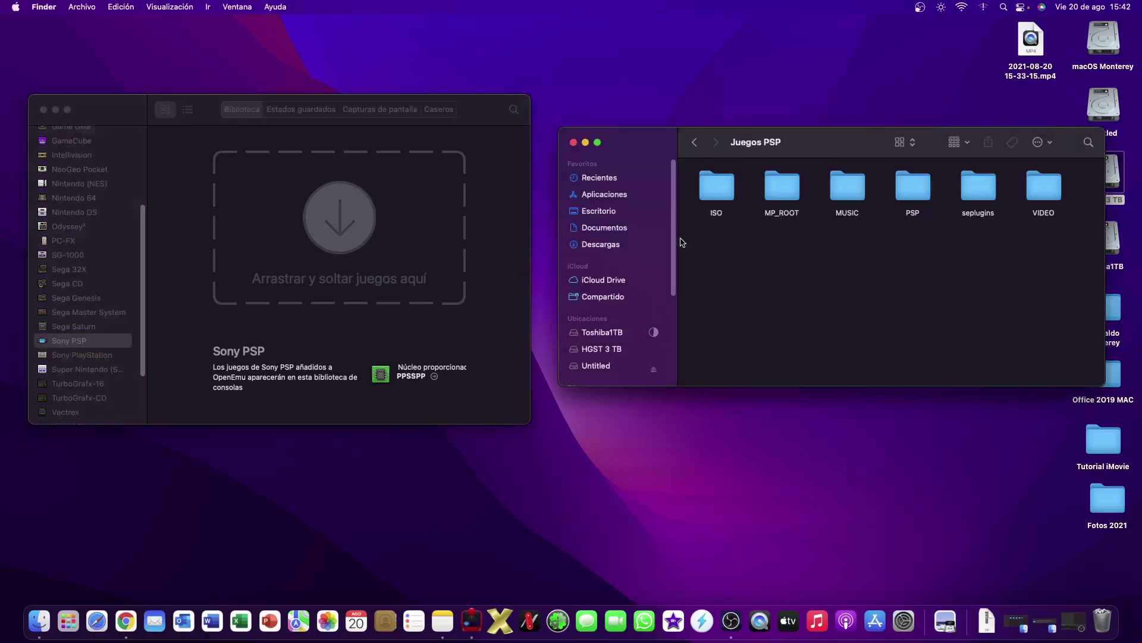
double_click(717, 189)
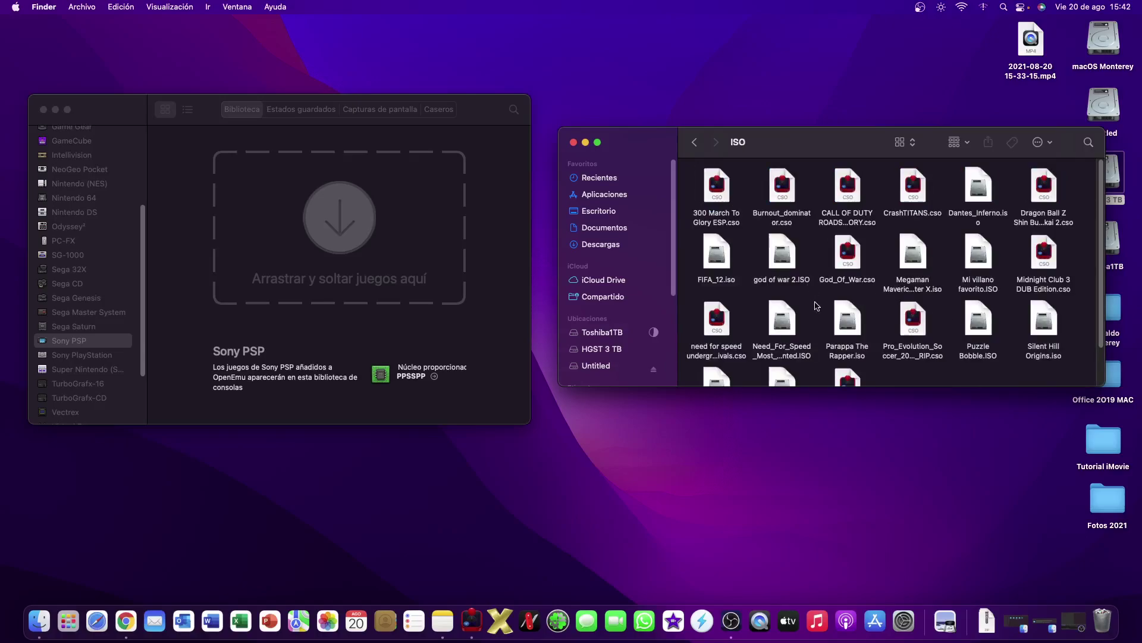
drag(848, 254, 244, 195)
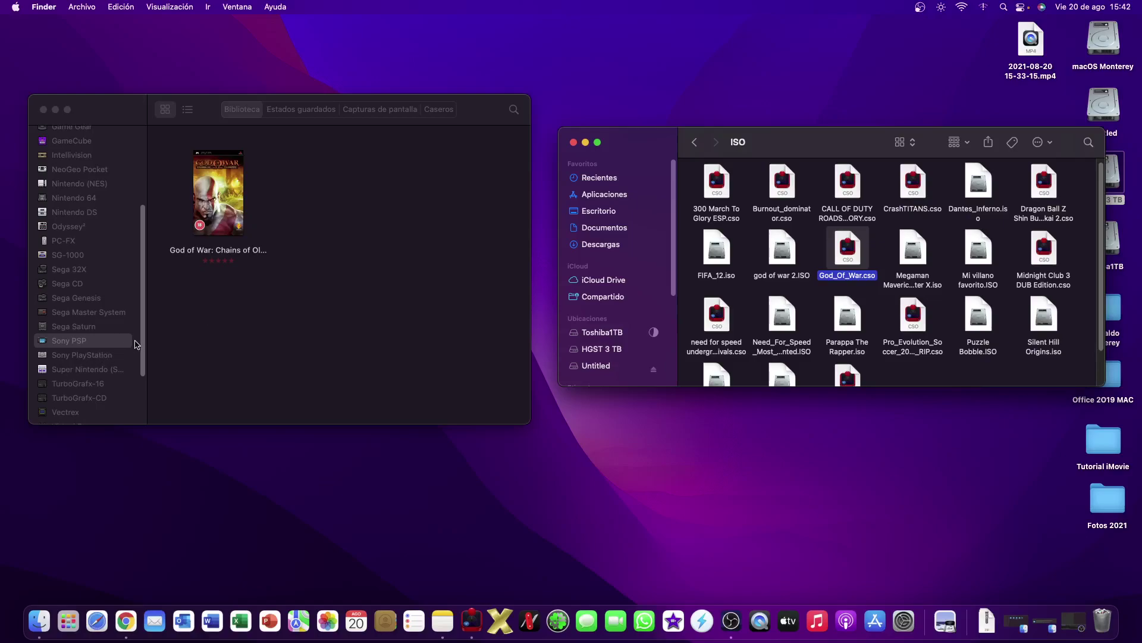
- Show the Sony PlayStation library in OpenEmu and open the Juegos PS1 folder in Finder
drag(139, 345, 141, 359)
click(89, 333)
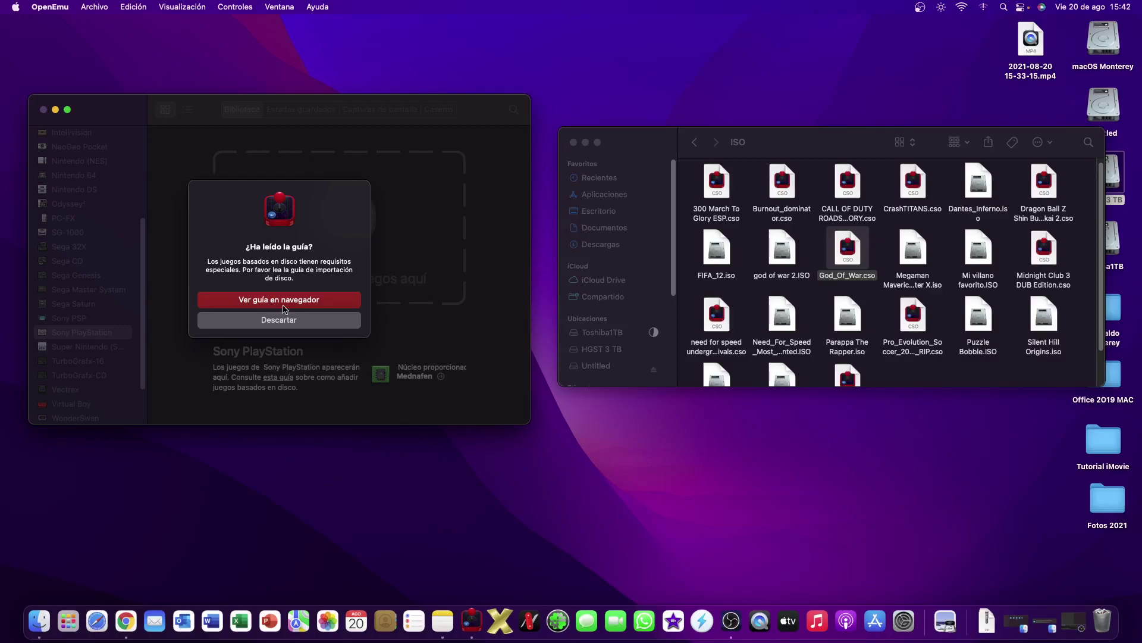
click(694, 142)
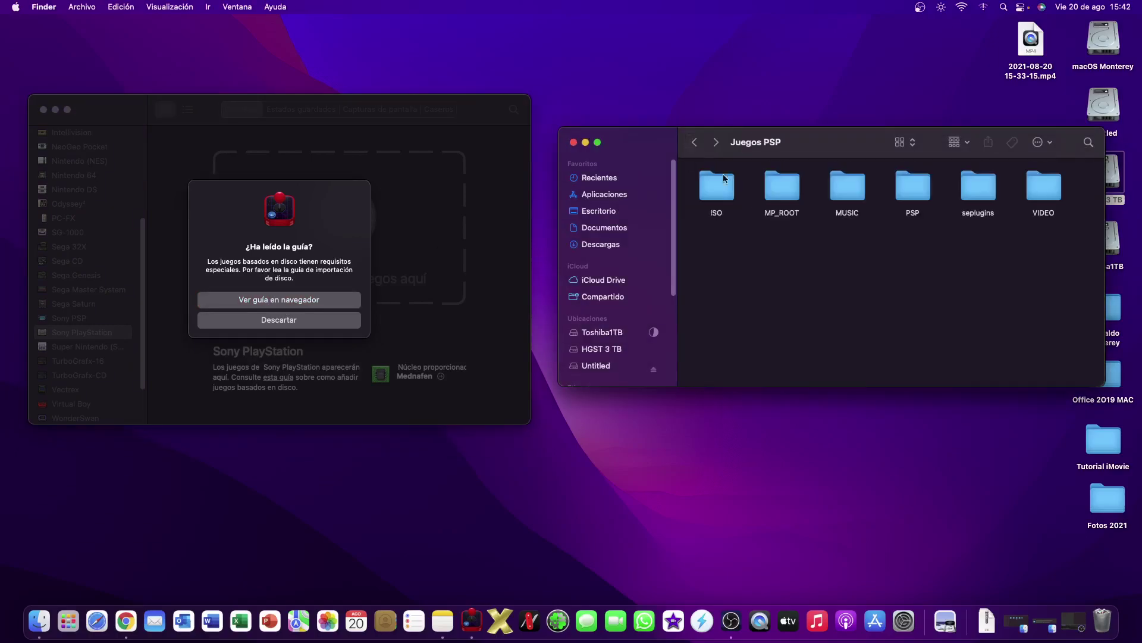
click(694, 142)
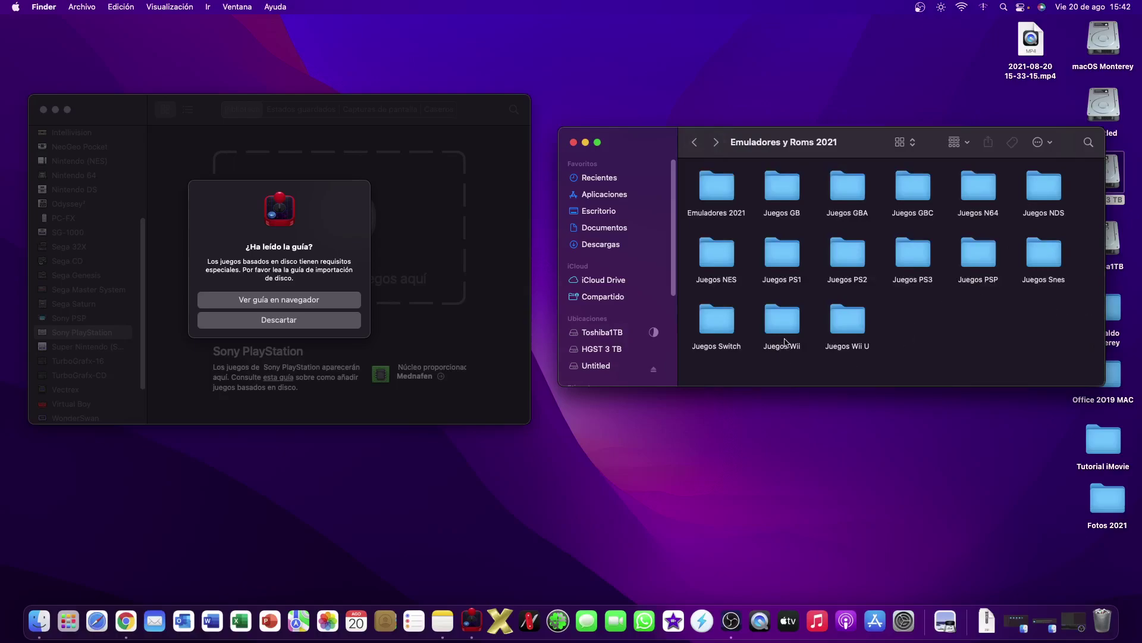
double_click(783, 266)
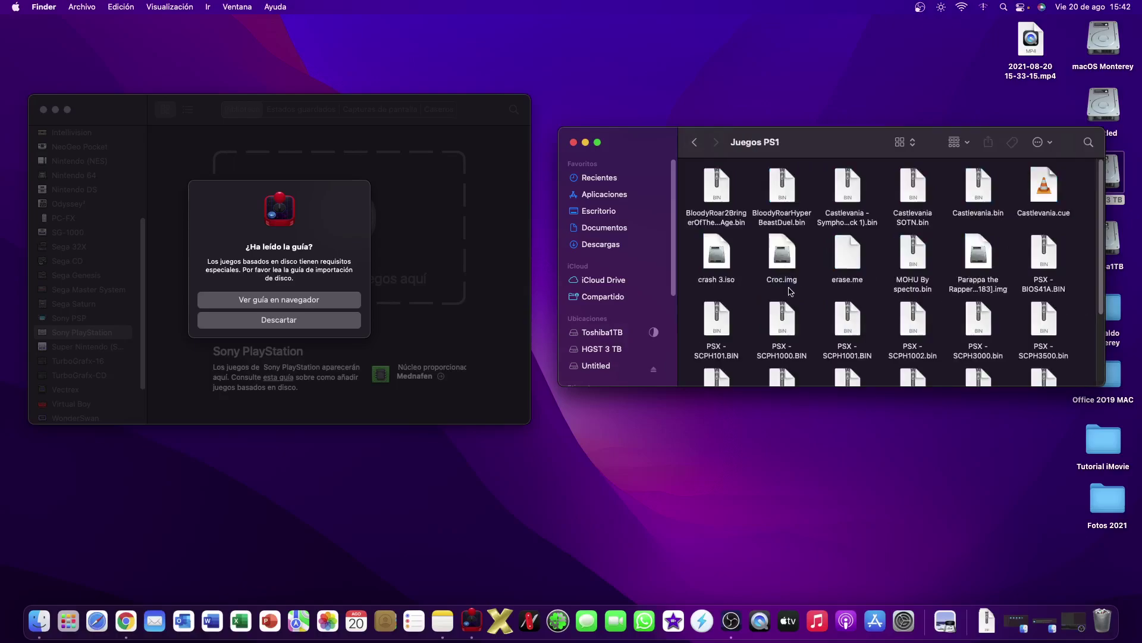
- Examine the PSX SCPH BIOS files in the Juegos PS1 folder, and dismiss OpenEmu's disc import guide notice
scroll(822, 308, down, 5)
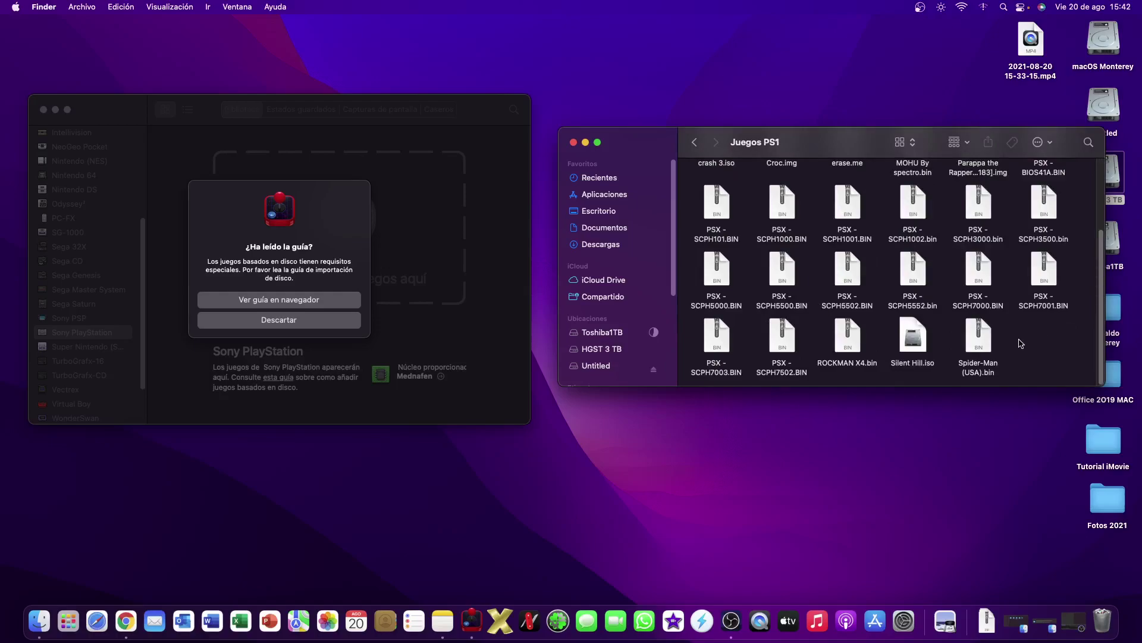
click(795, 346)
click(1044, 279)
click(988, 266)
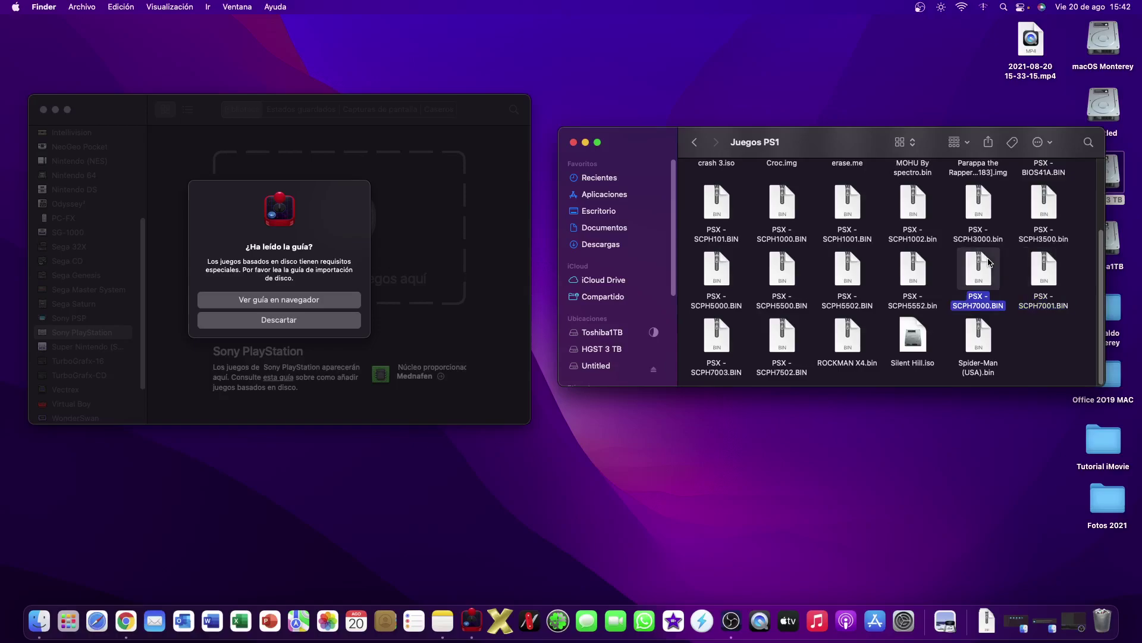
click(937, 275)
click(904, 275)
click(851, 277)
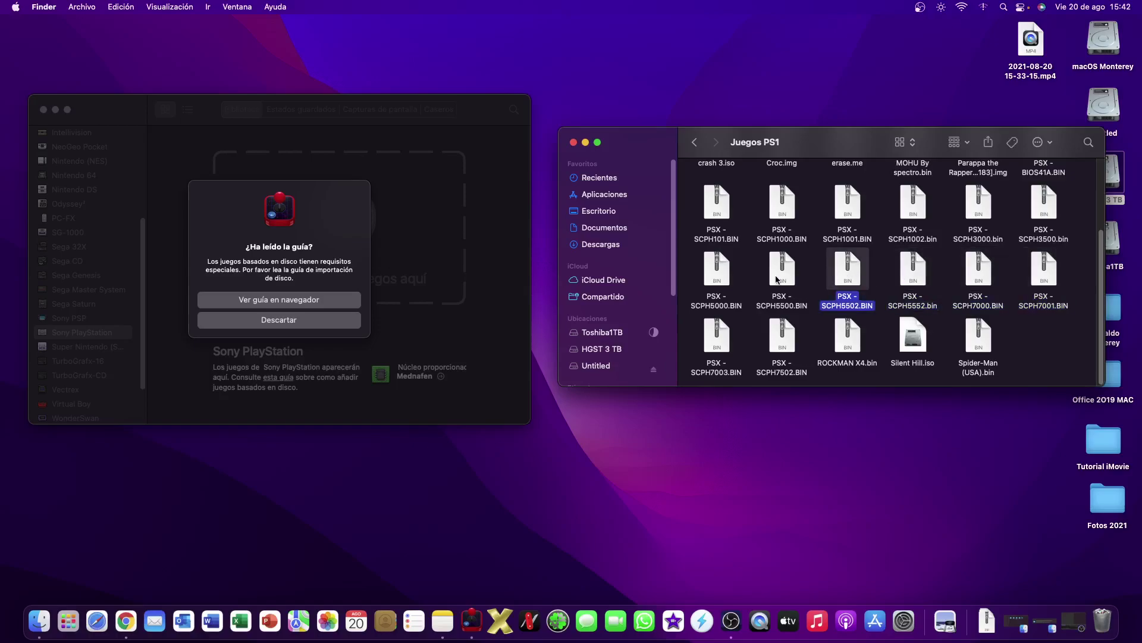
click(783, 276)
click(412, 319)
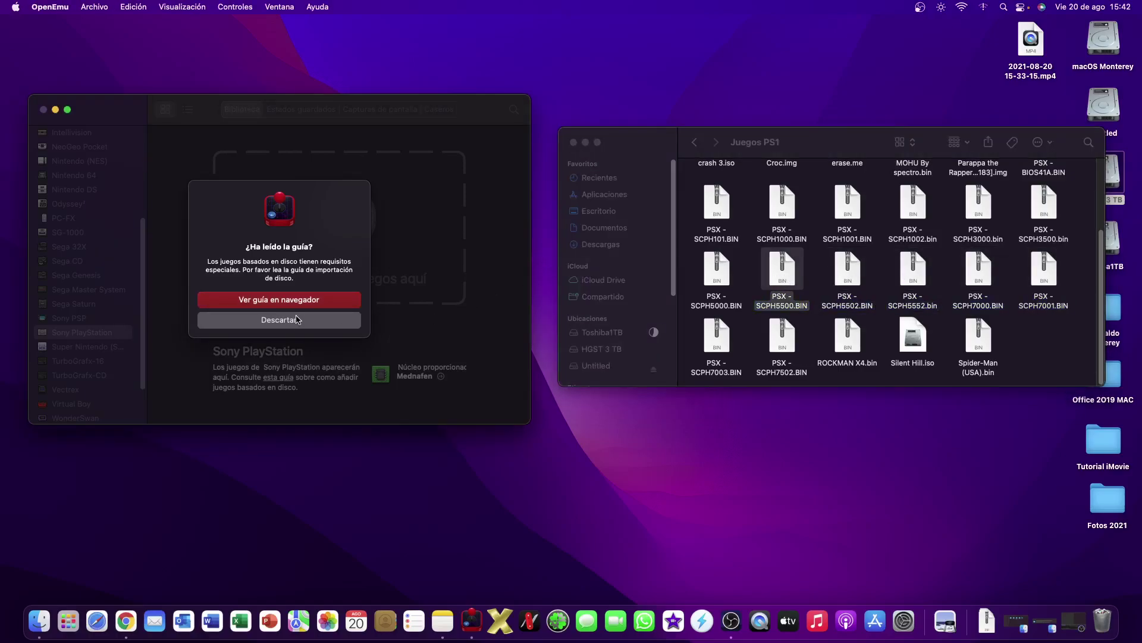
click(279, 319)
- Show the Super Nintendo (SNES) library in OpenEmu and open the Juegos Snes folder in Finder
click(78, 347)
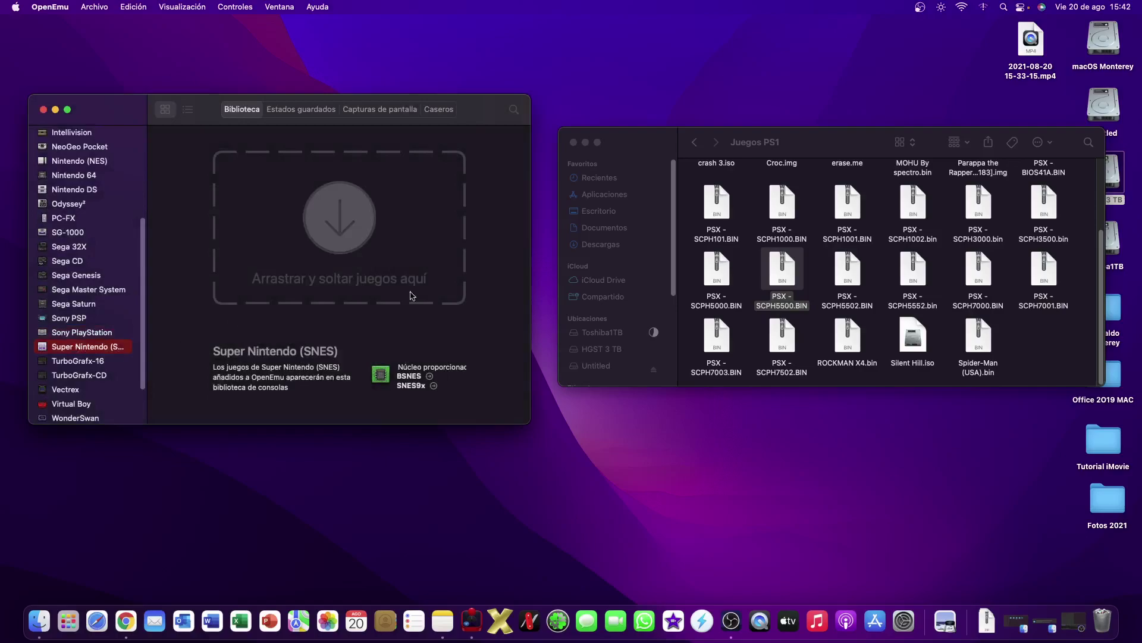
scroll(752, 321, up, 4)
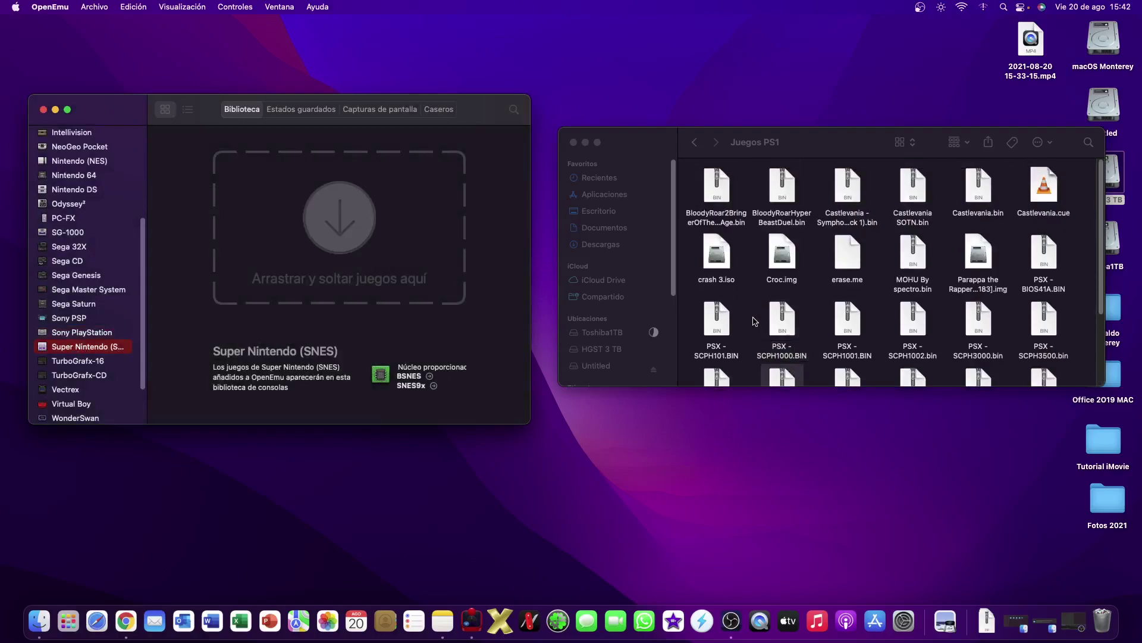
click(694, 142)
click(1047, 249)
double_click(1048, 249)
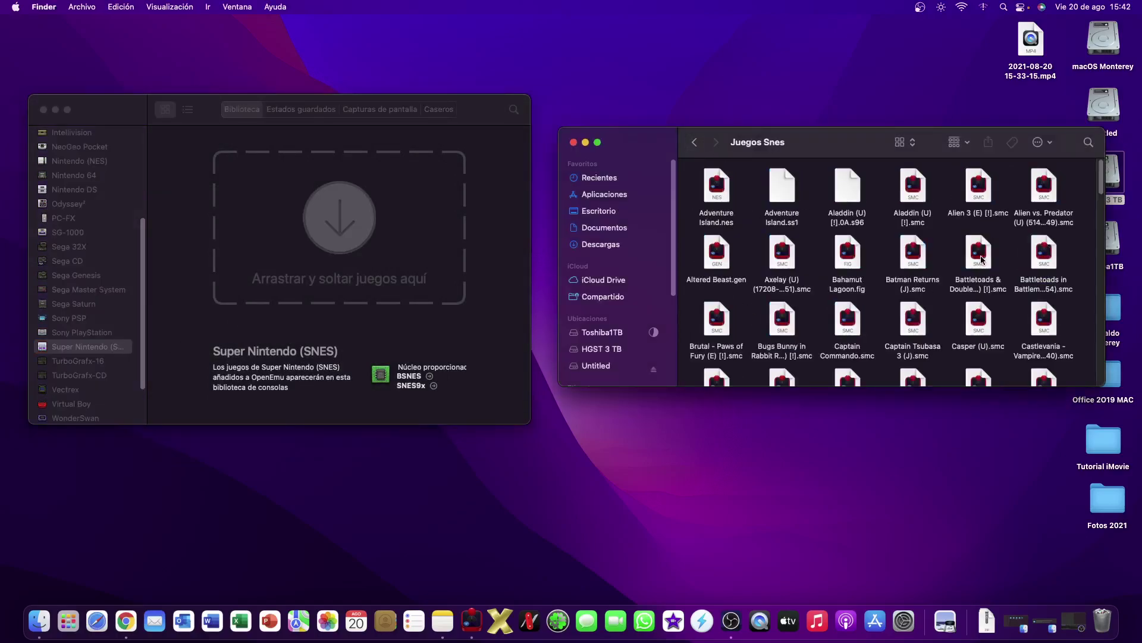
- Search this Mac for "street", try to add Street Fighter II (J) [S].gb to the Super Nintendo library, and dismiss the import notice
scroll(859, 303, down, 5)
scroll(859, 303, down, 10)
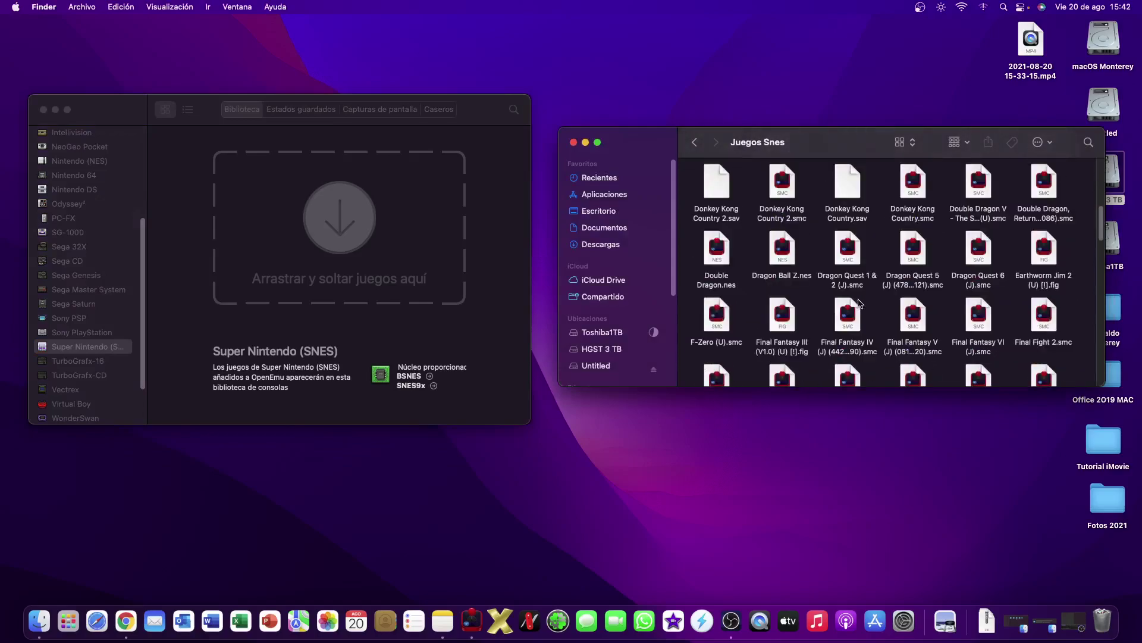
click(1088, 141)
text(stree)
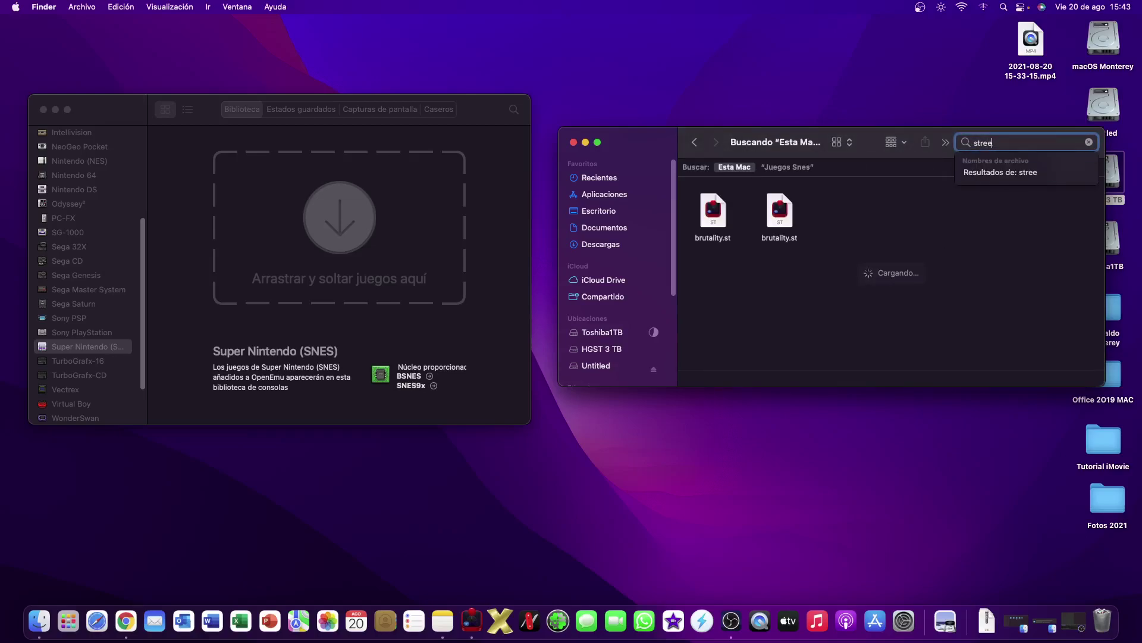
text(t)
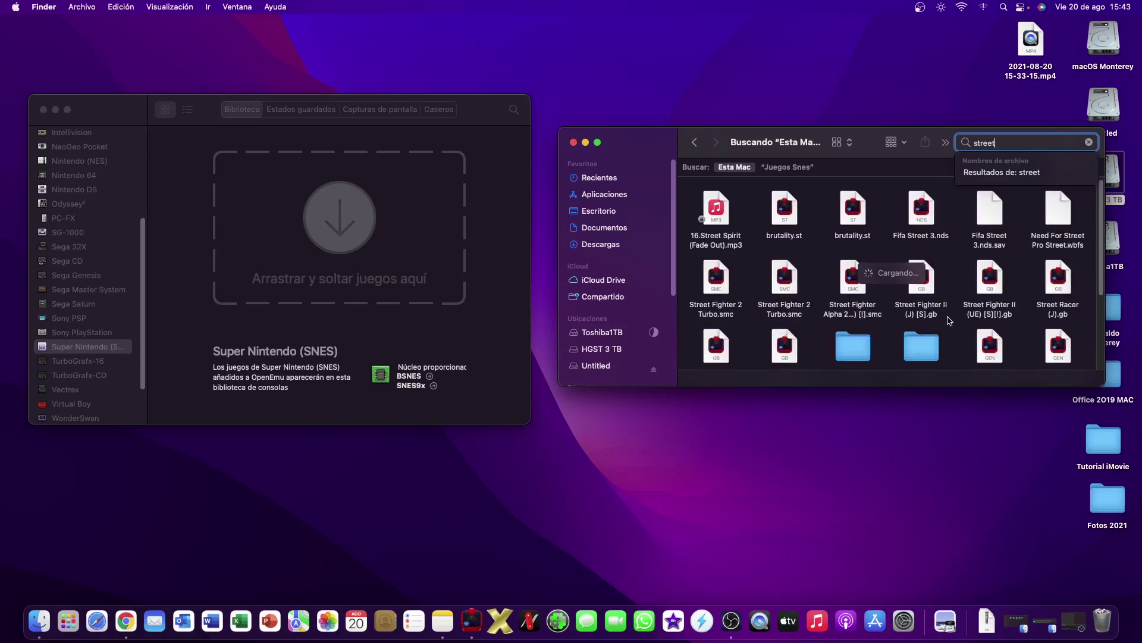
click(929, 292)
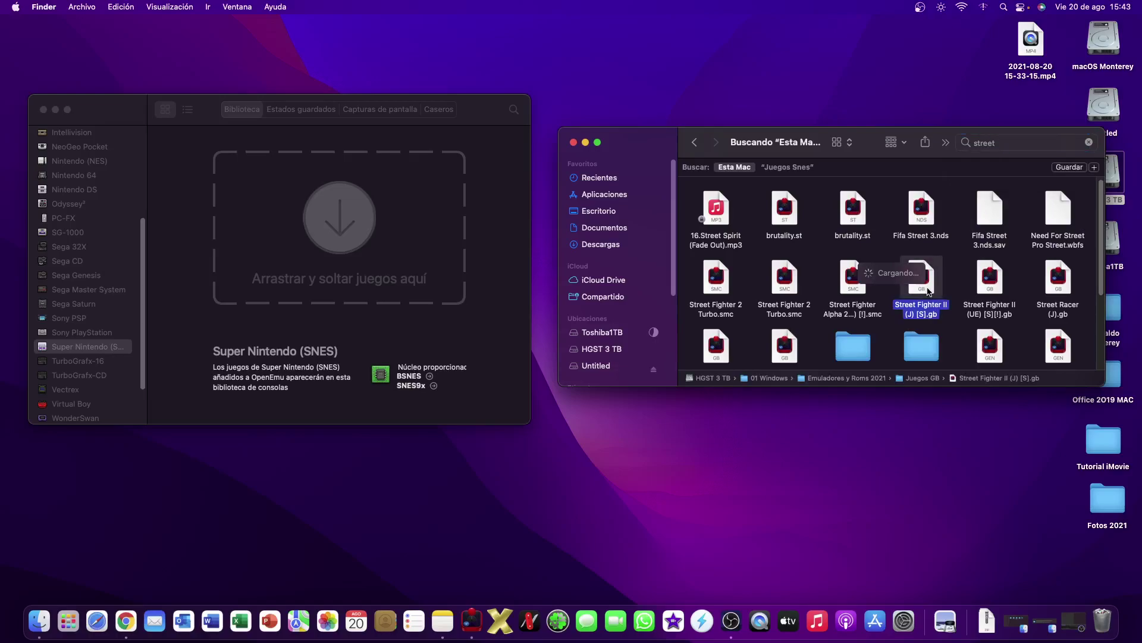
drag(929, 291, 370, 231)
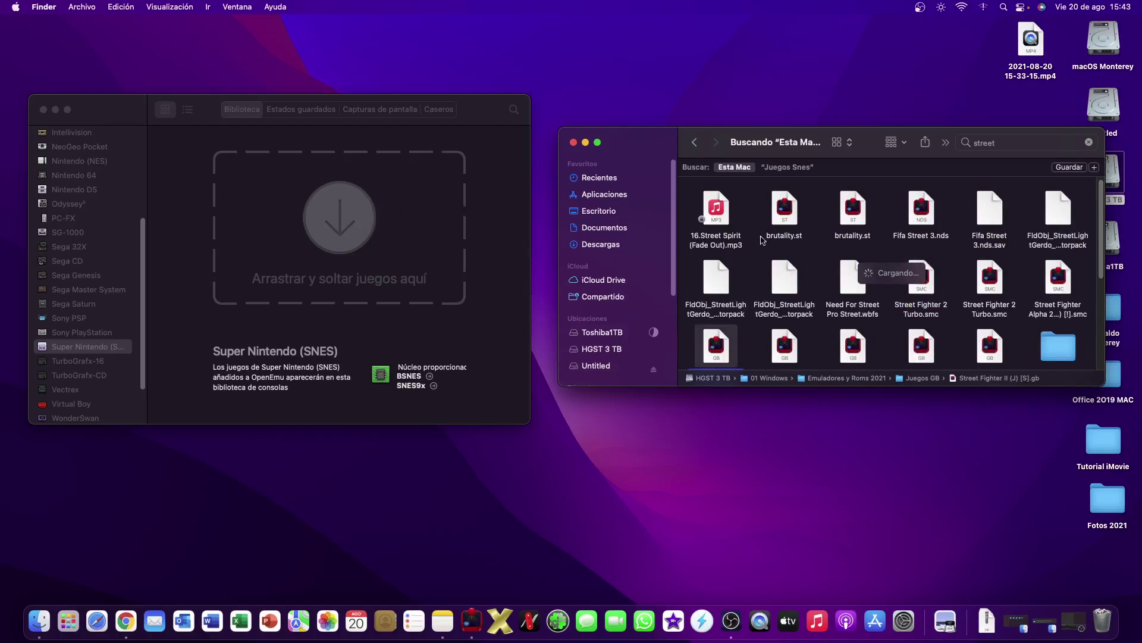
scroll(804, 331, down, 1)
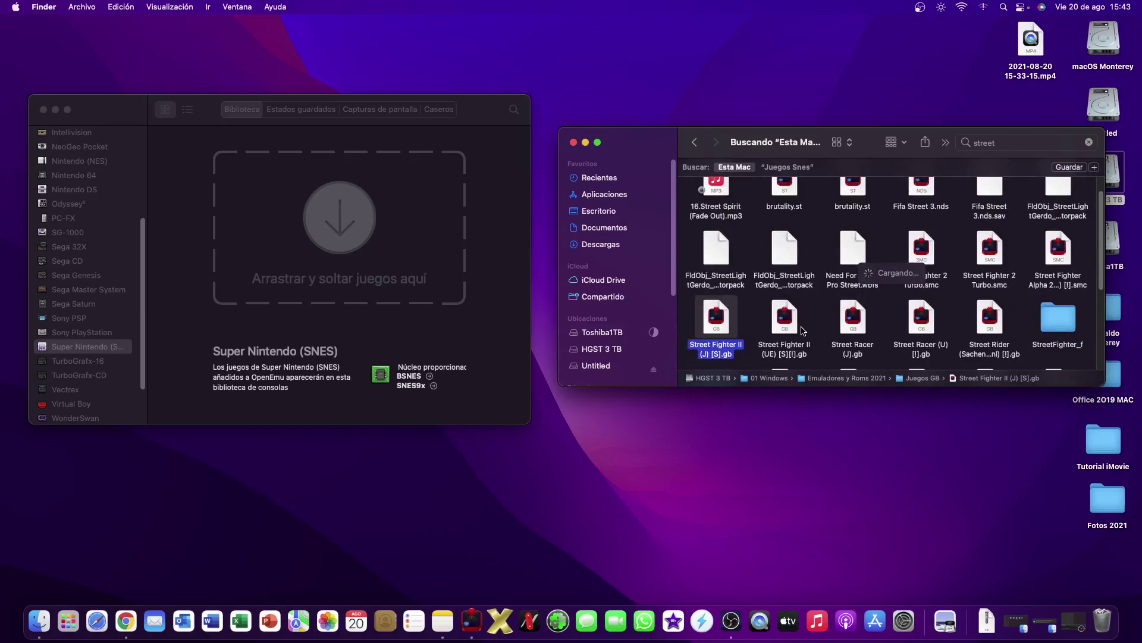
drag(717, 324, 315, 239)
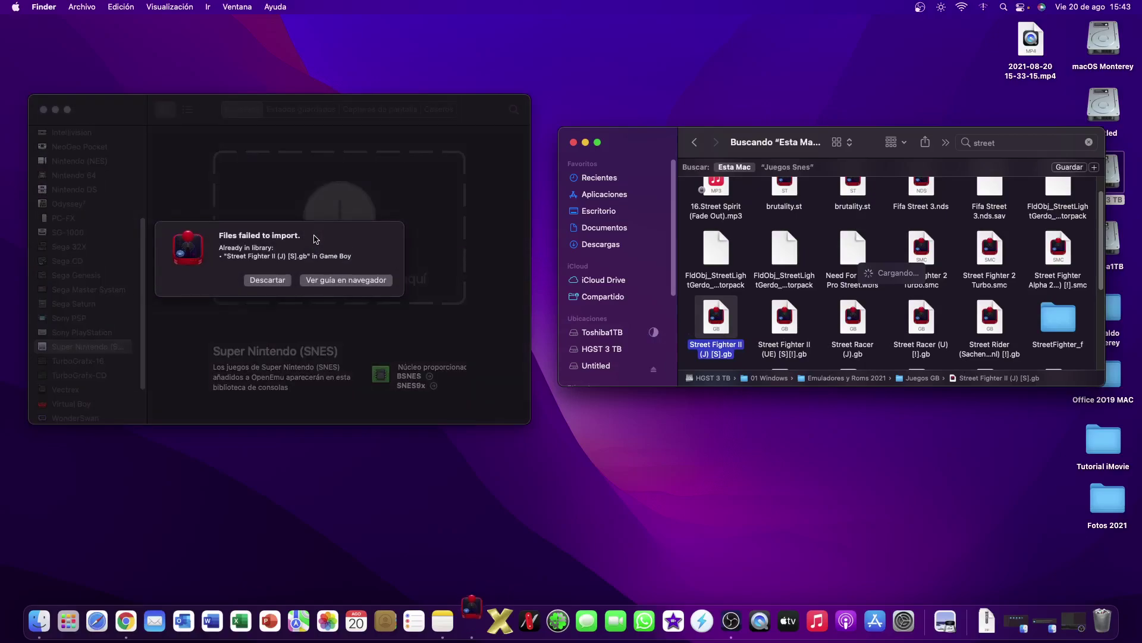
click(273, 279)
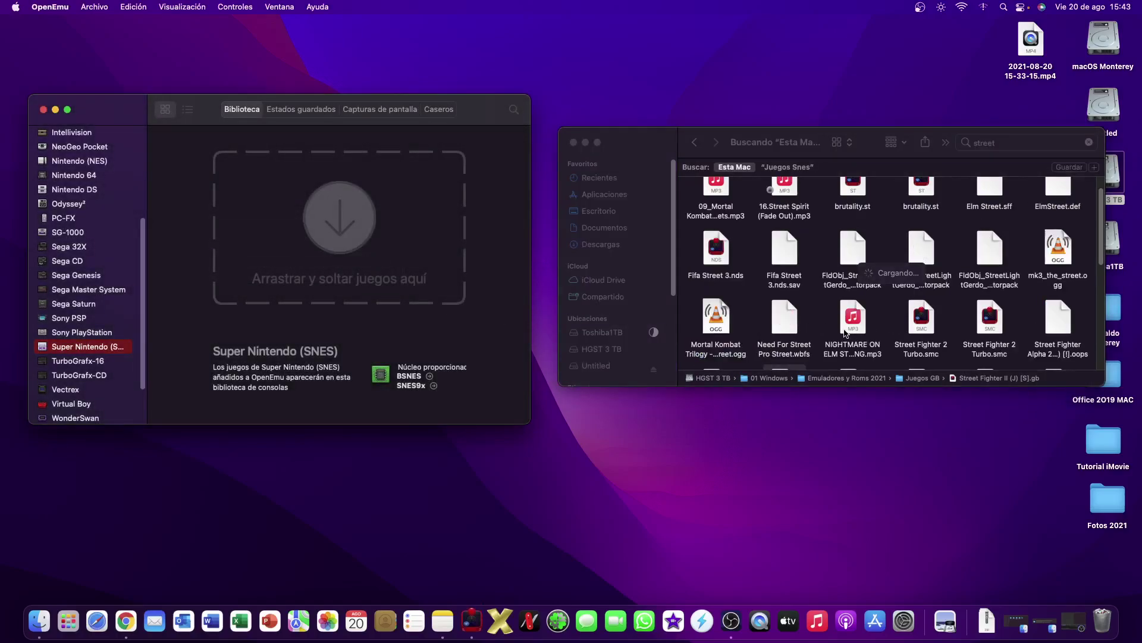
- Return to the Juegos Snes folder and add Street Fighter 2 Turbo.smc to the Super Nintendo (SNES) library
scroll(803, 250, up, 1)
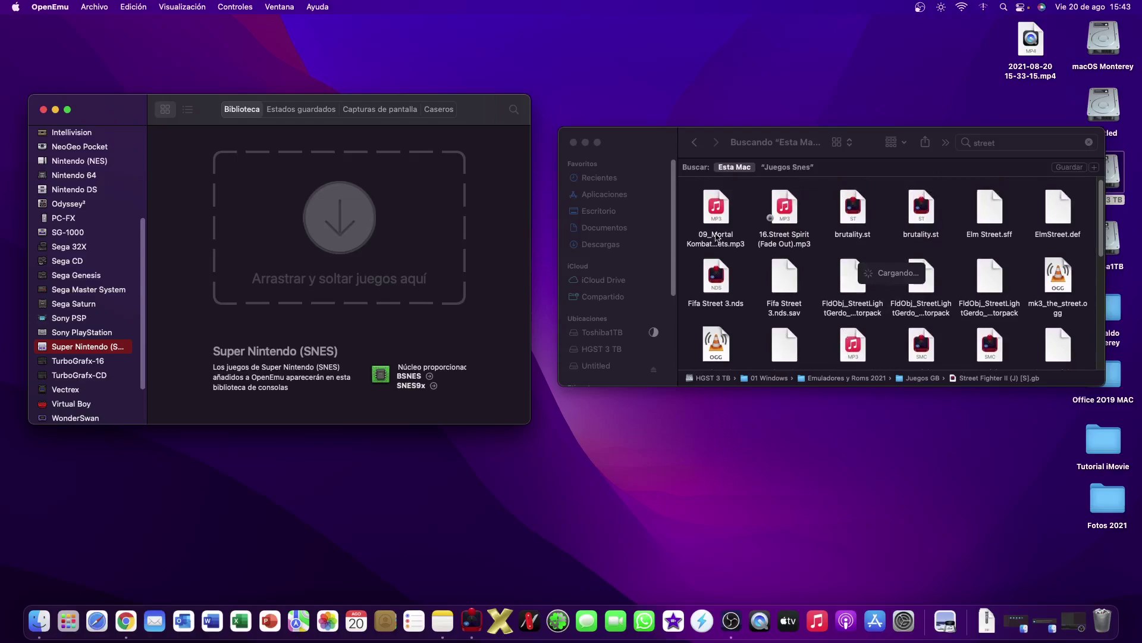
click(695, 144)
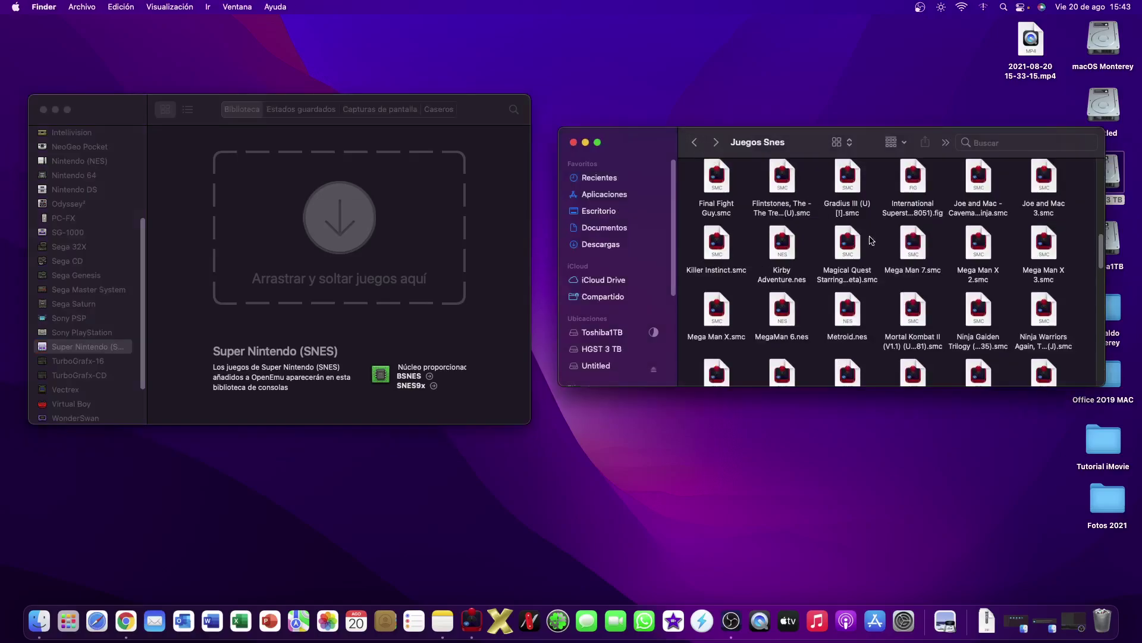
scroll(848, 344, down, 15)
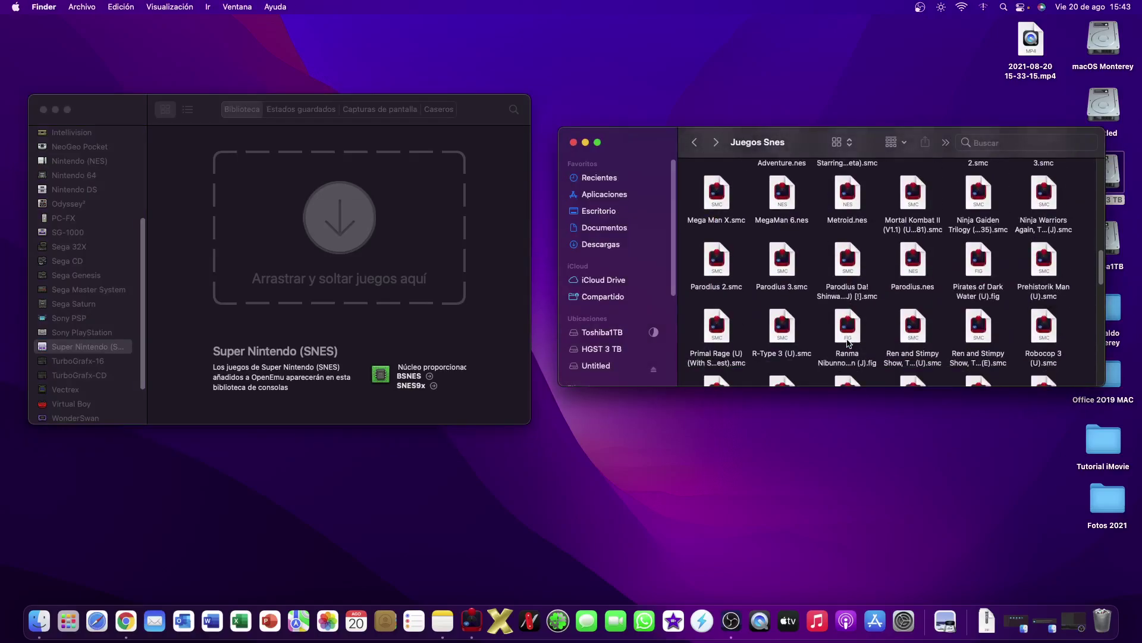
scroll(849, 344, down, 3)
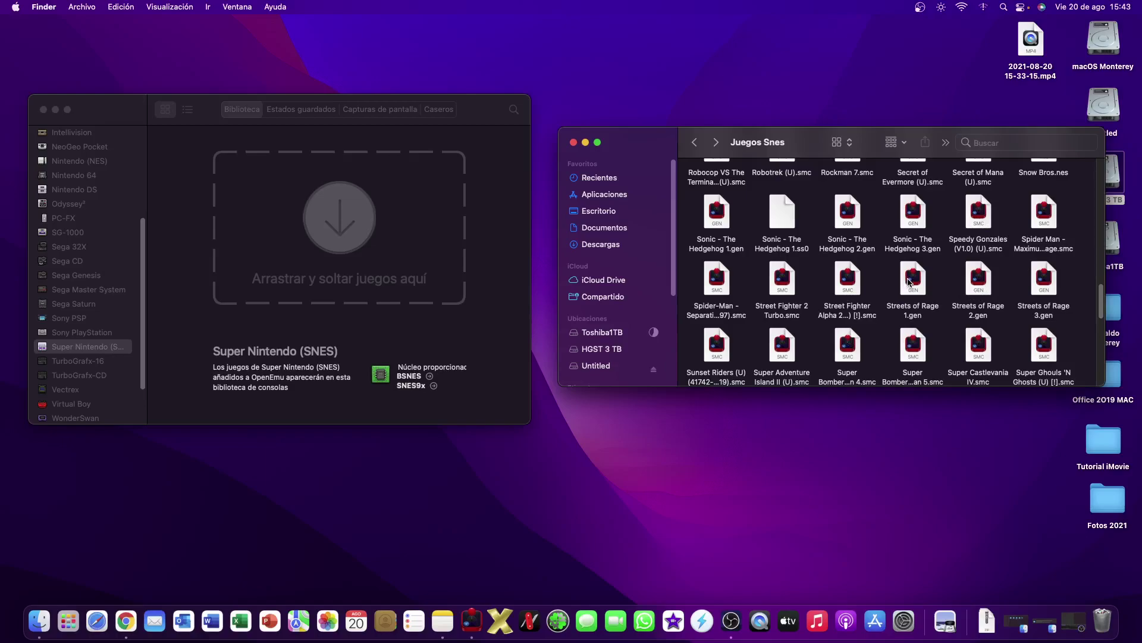
click(784, 284)
drag(784, 284, 373, 232)
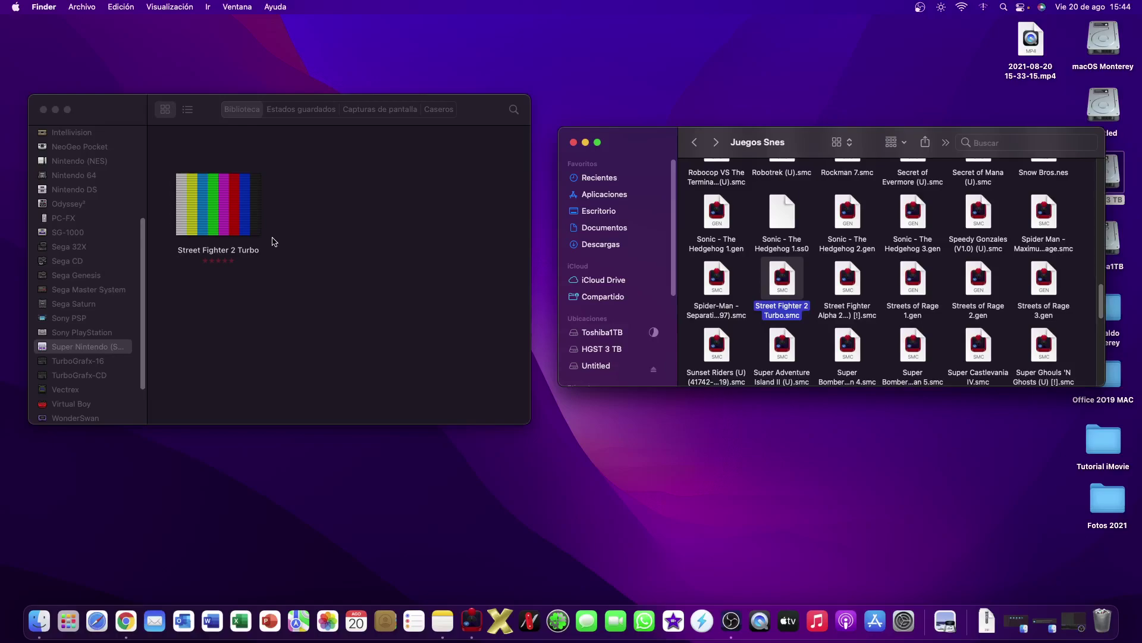
- Close the Finder window and switch the OpenEmu window to full screen
click(574, 142)
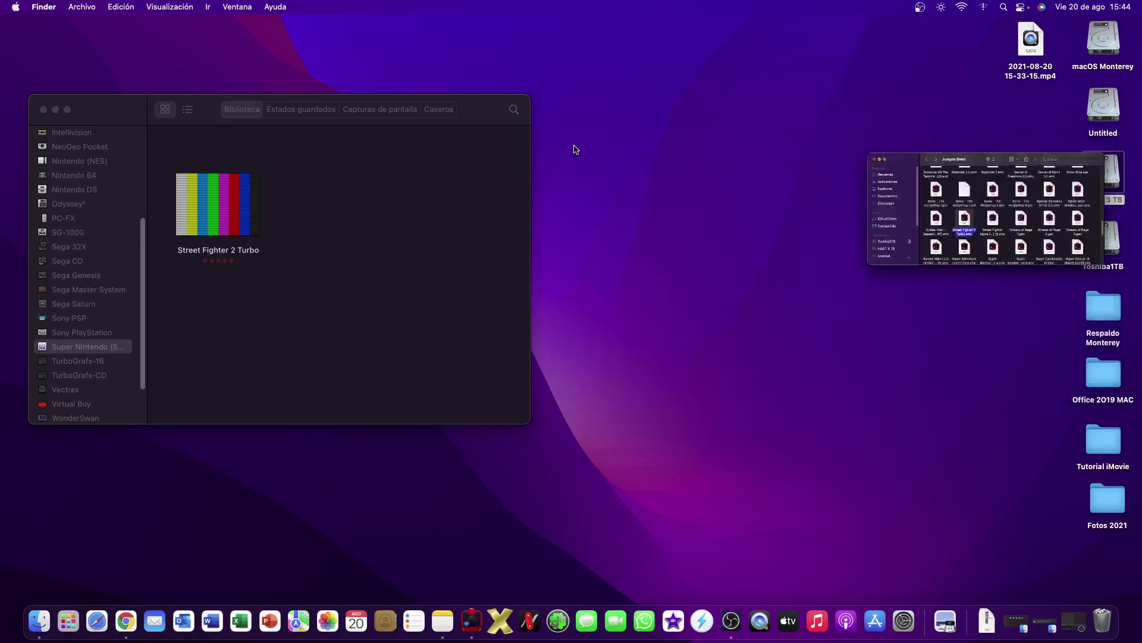
drag(480, 115, 795, 134)
click(382, 129)
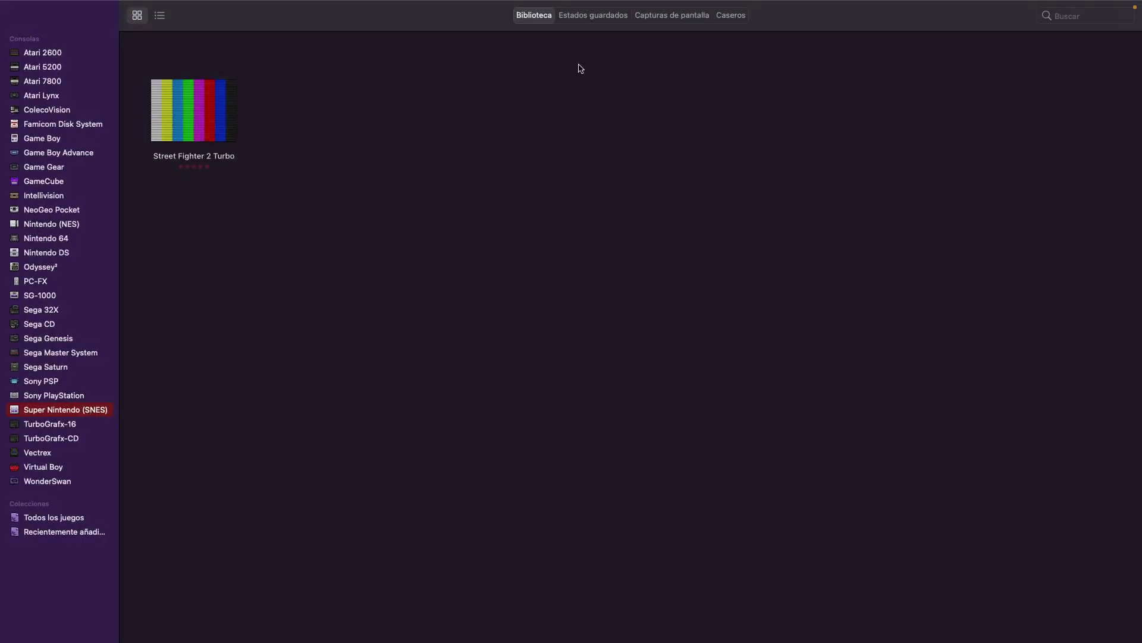
mouse_move(525, 3)
click(98, 6)
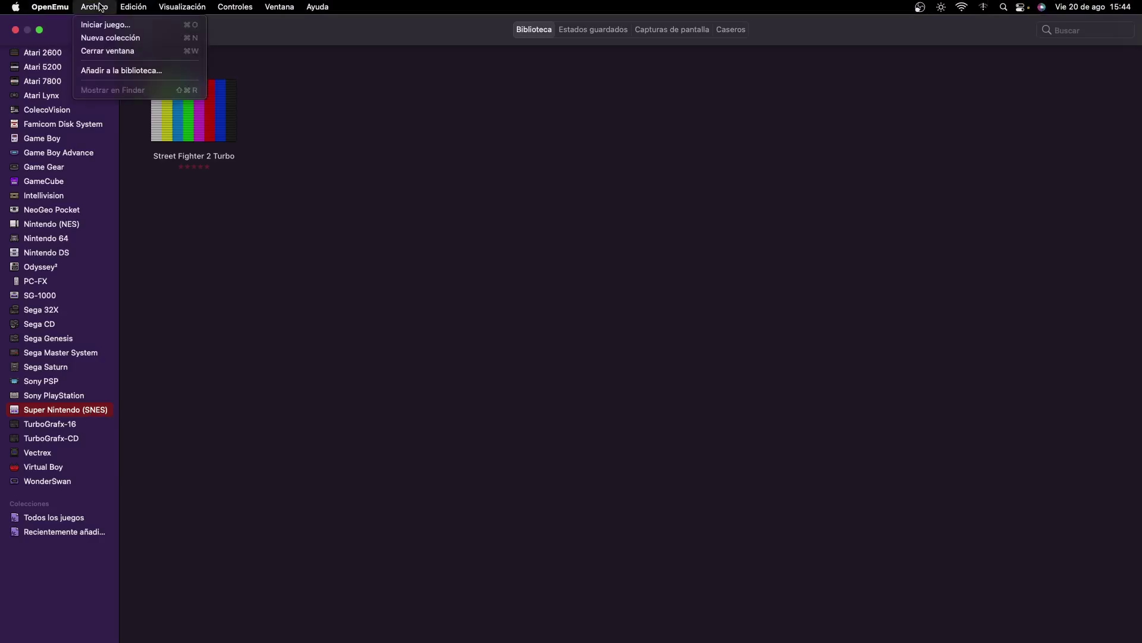
mouse_move(135, 6)
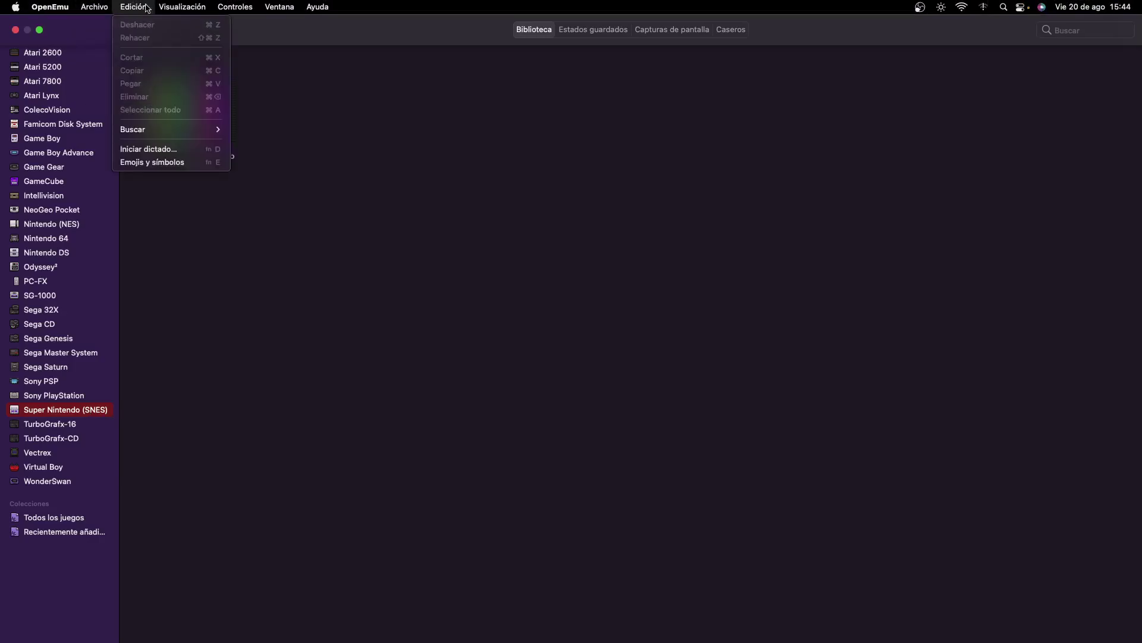
mouse_move(173, 10)
mouse_move(236, 12)
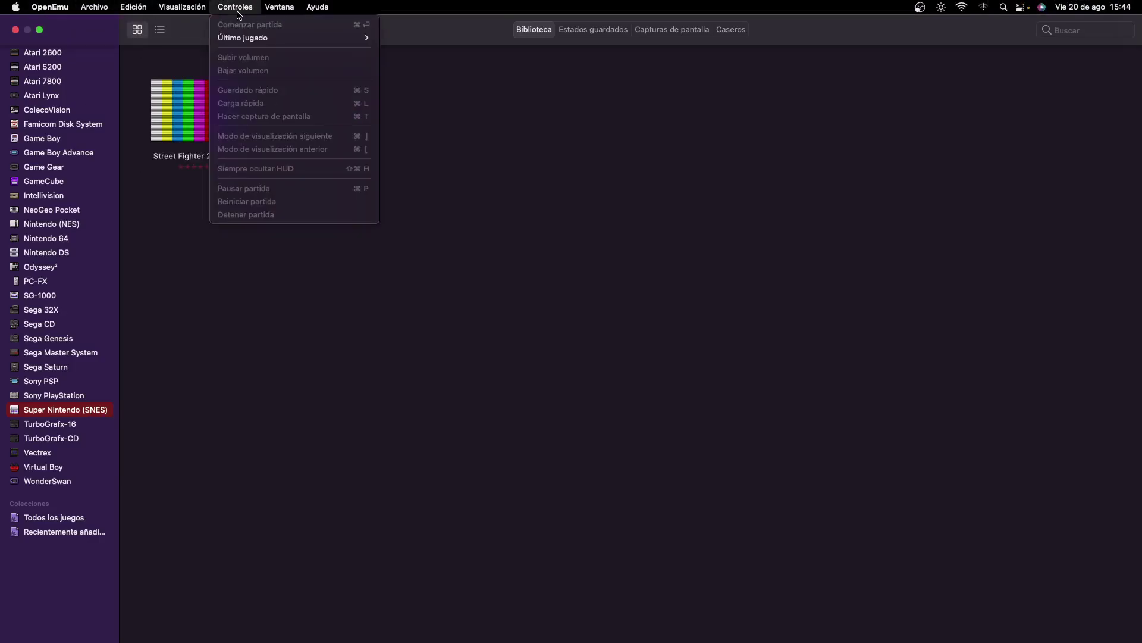
click(250, 232)
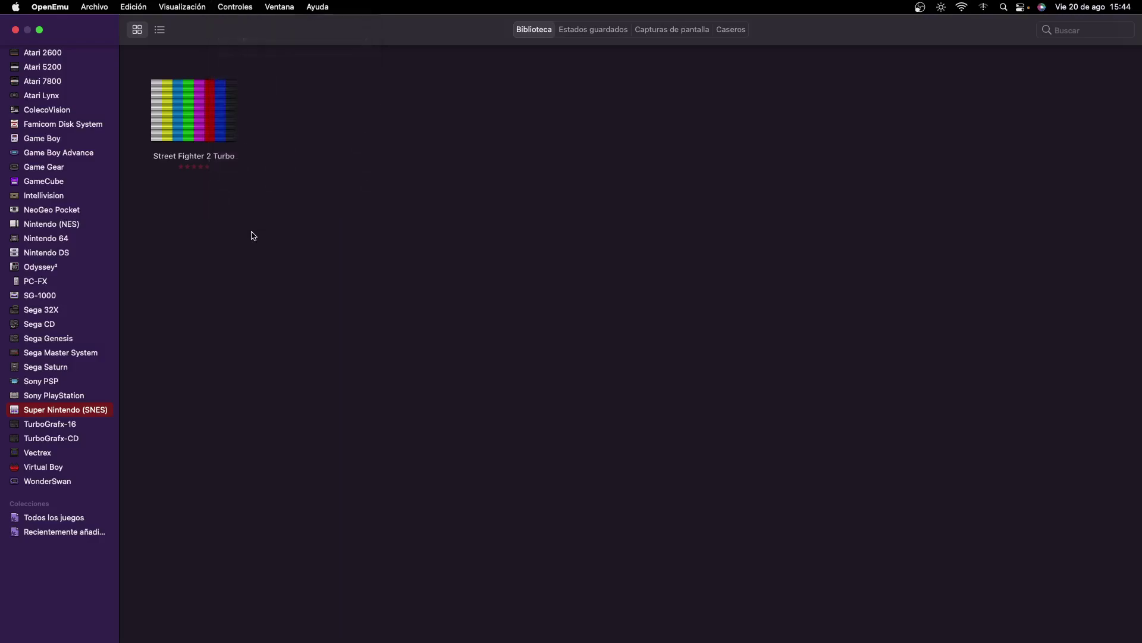
- Look through the saved states, screenshots and homebrew sections and the Sony PSP library, ending on the Super Nintendo (SNES) library
click(197, 125)
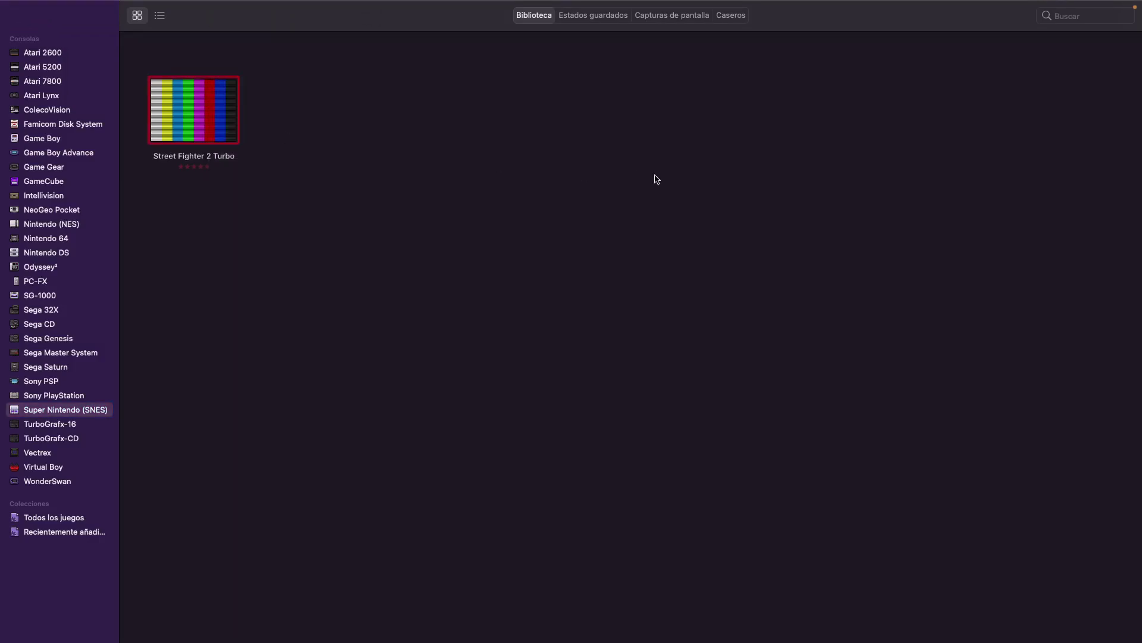
click(597, 21)
click(639, 19)
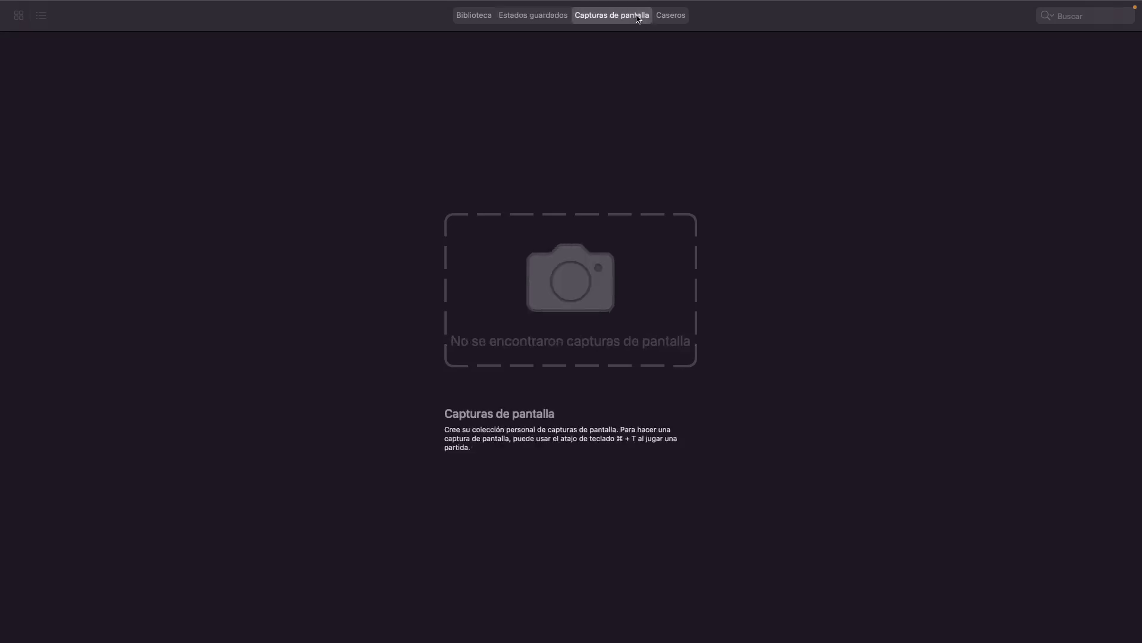
click(675, 21)
click(468, 16)
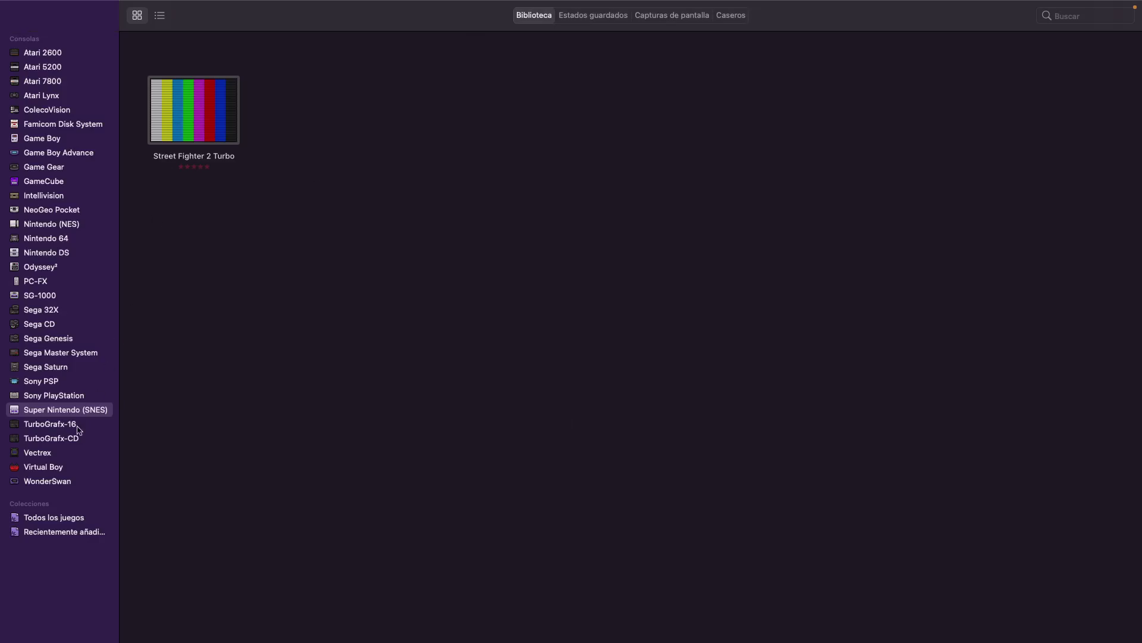
click(47, 384)
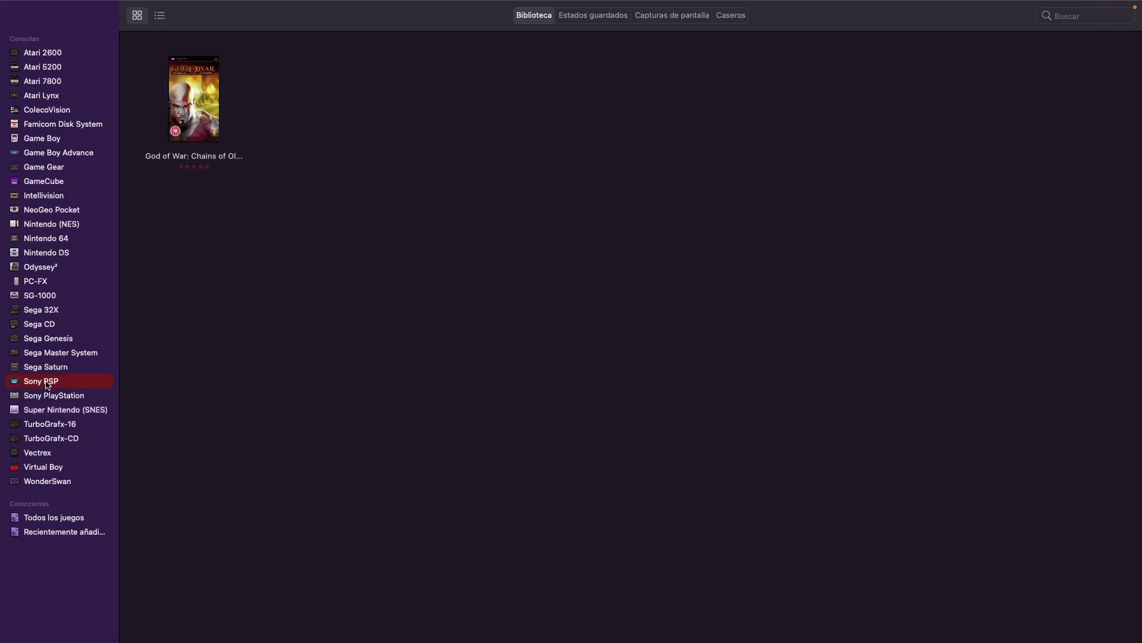
click(60, 411)
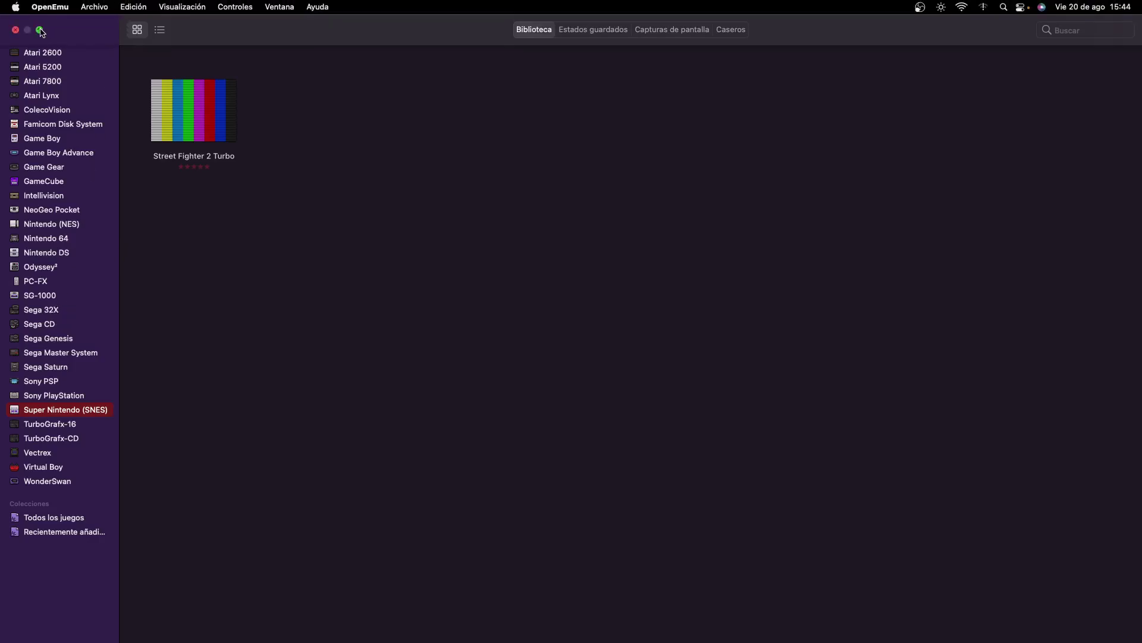
- Take the OpenEmu window out of full screen and lower the monitor's volume to the minimum
click(42, 33)
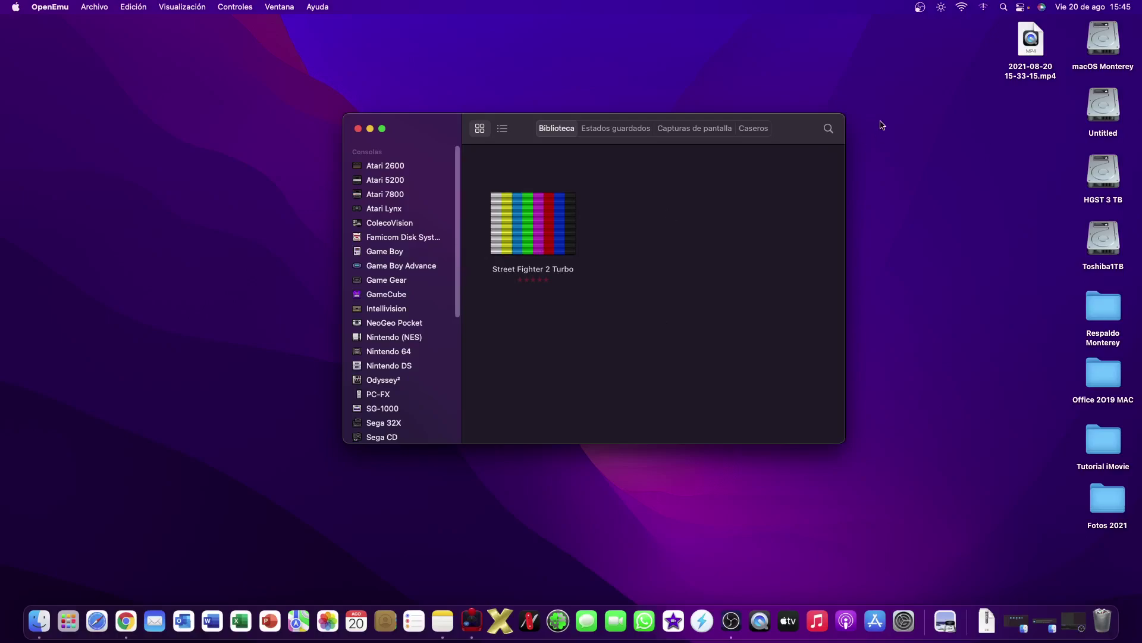
click(942, 7)
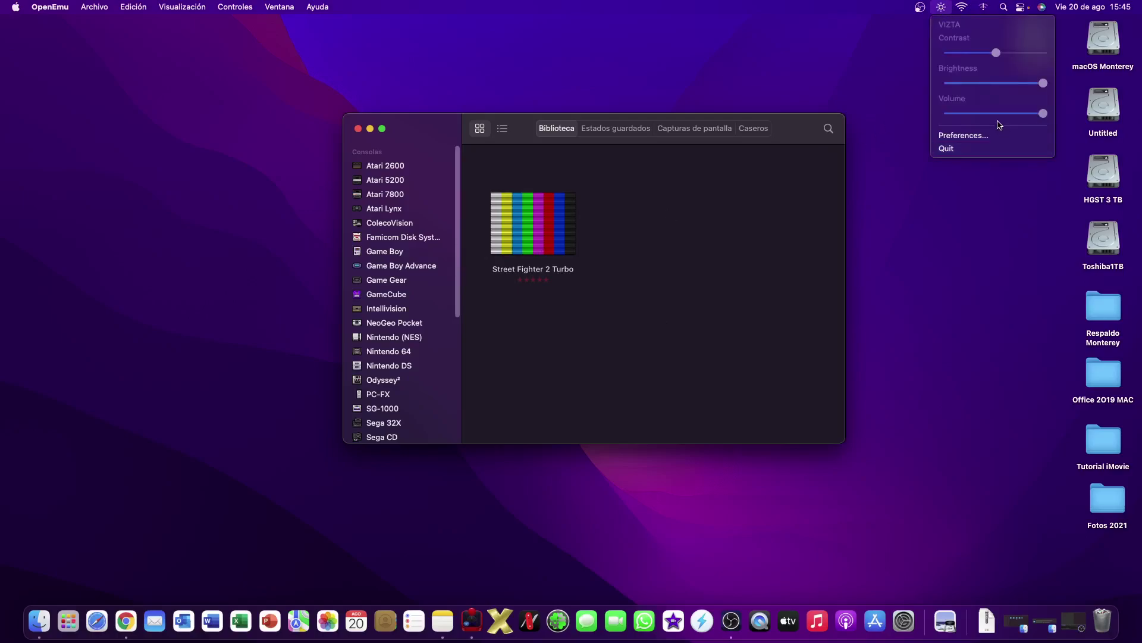
drag(1001, 115, 883, 124)
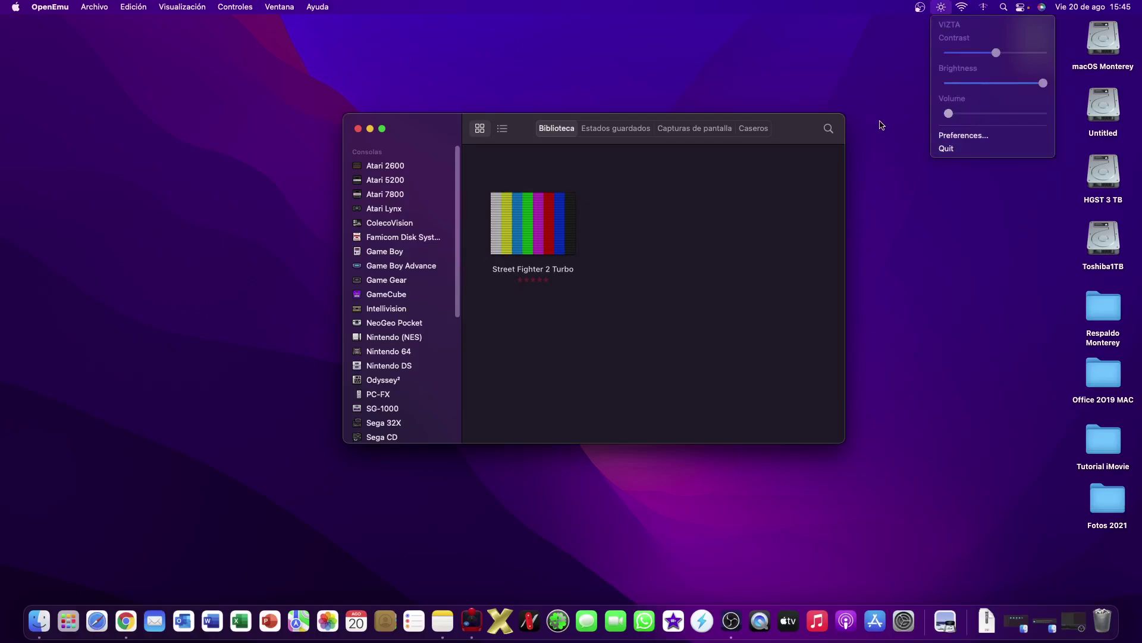
click(581, 327)
- Launch Street Fighter 2 Turbo from the Super Nintendo library and turn the in-game volume down to the minimum
click(529, 229)
double_click(530, 229)
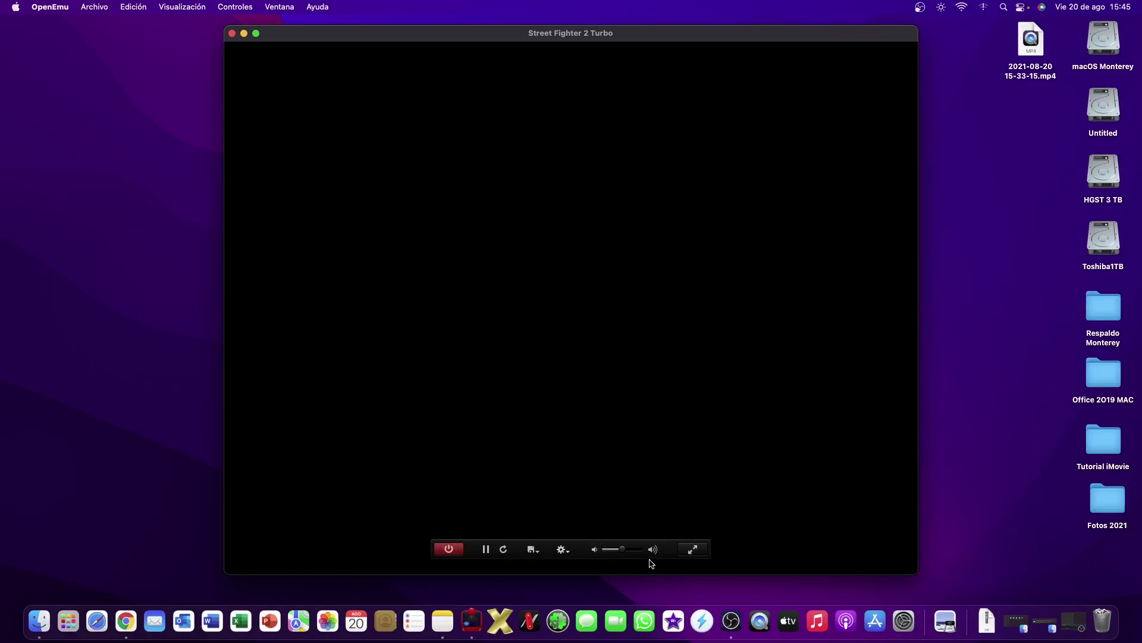
drag(622, 549, 595, 549)
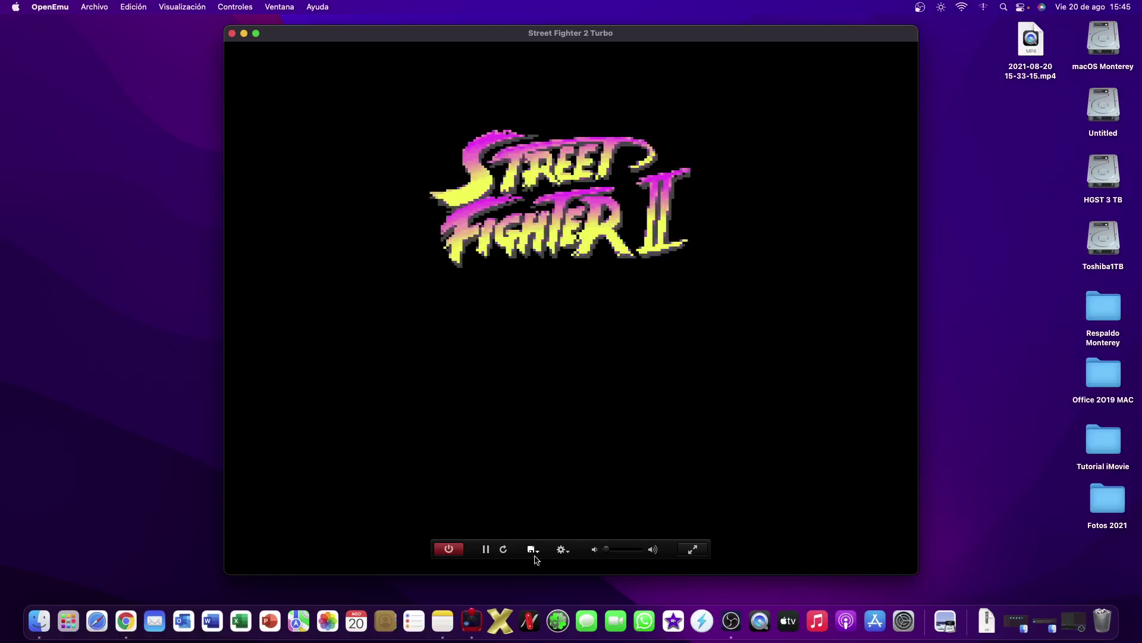
- Open the game's control settings and set the Super Nintendo input device to Sony PS4 Dualshock 4 Wireless
click(561, 551)
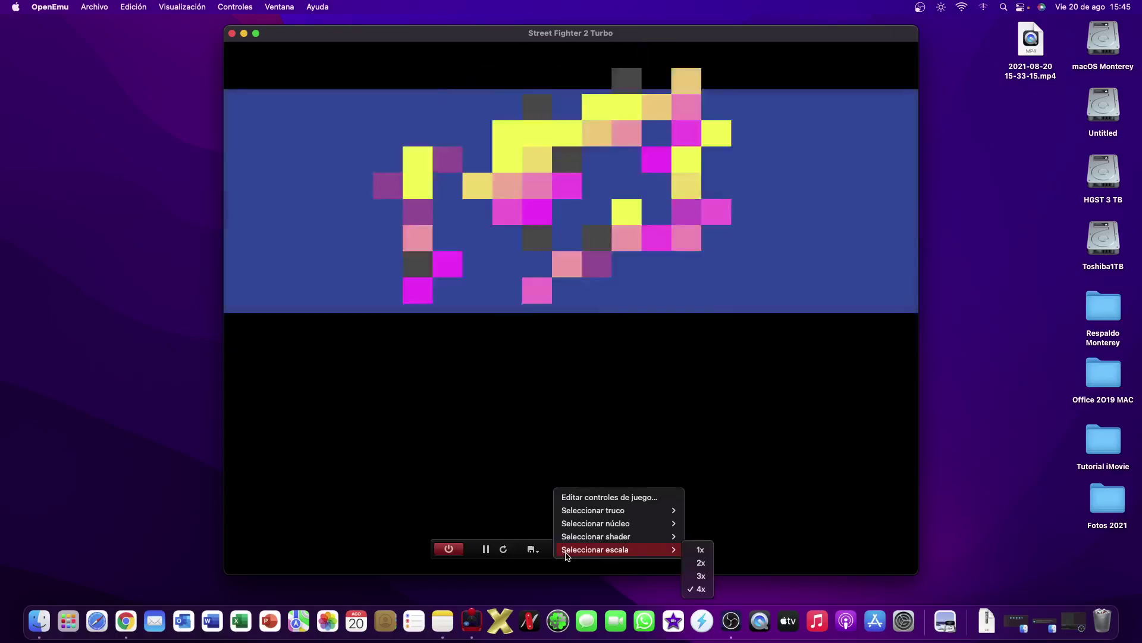
click(604, 497)
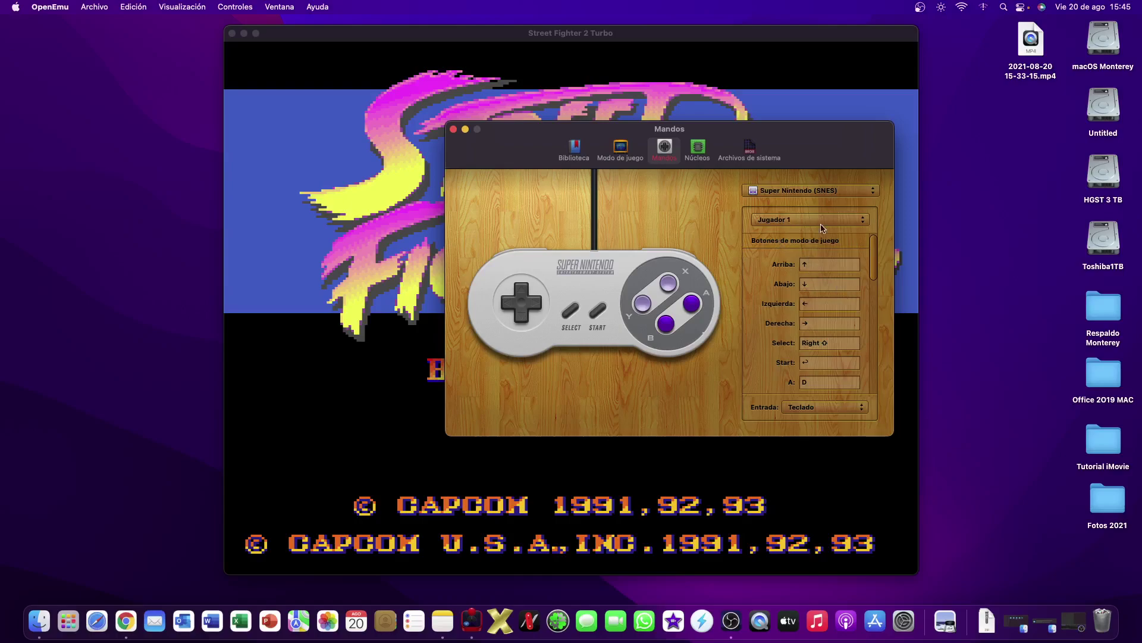
click(824, 408)
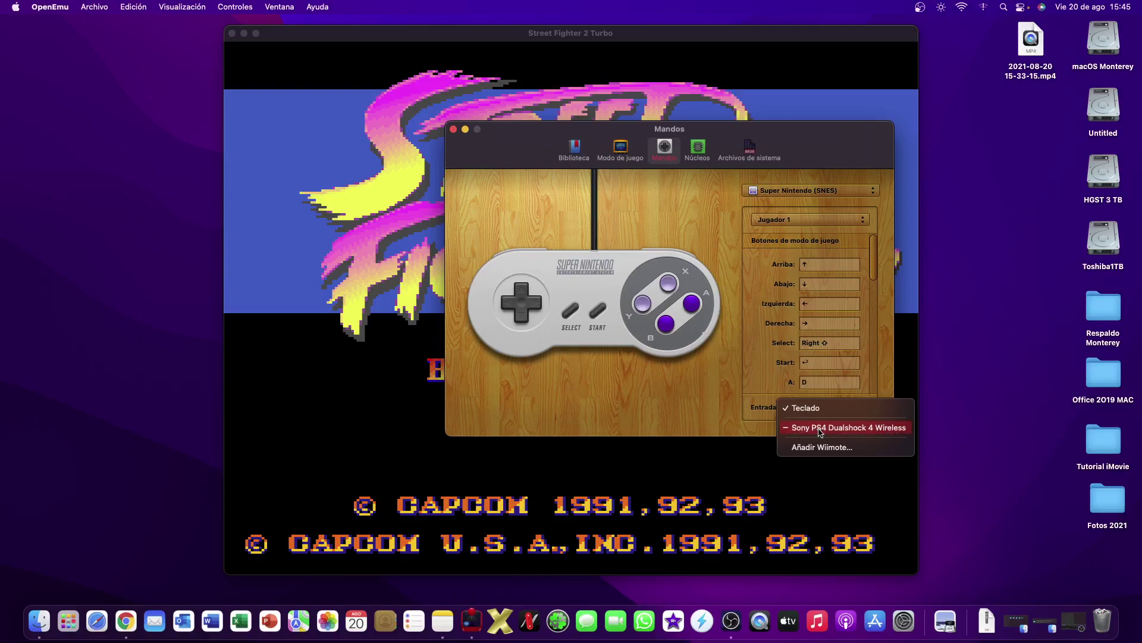
click(860, 434)
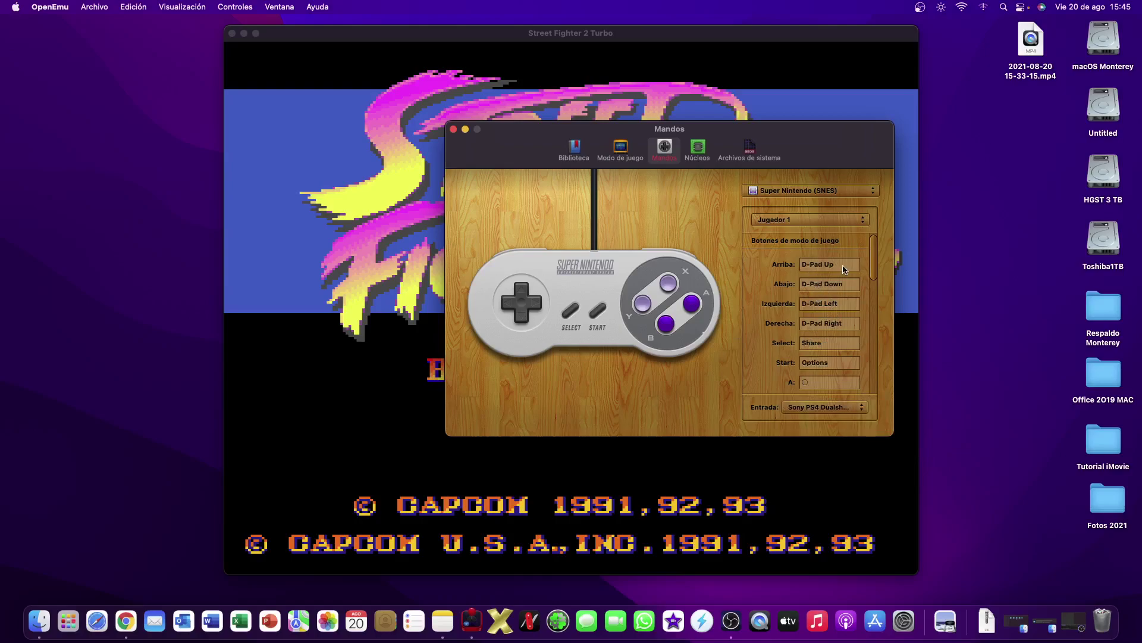
- Choose Jugador 1 as the player for the Super Nintendo controller mapping
click(817, 225)
click(816, 222)
click(817, 222)
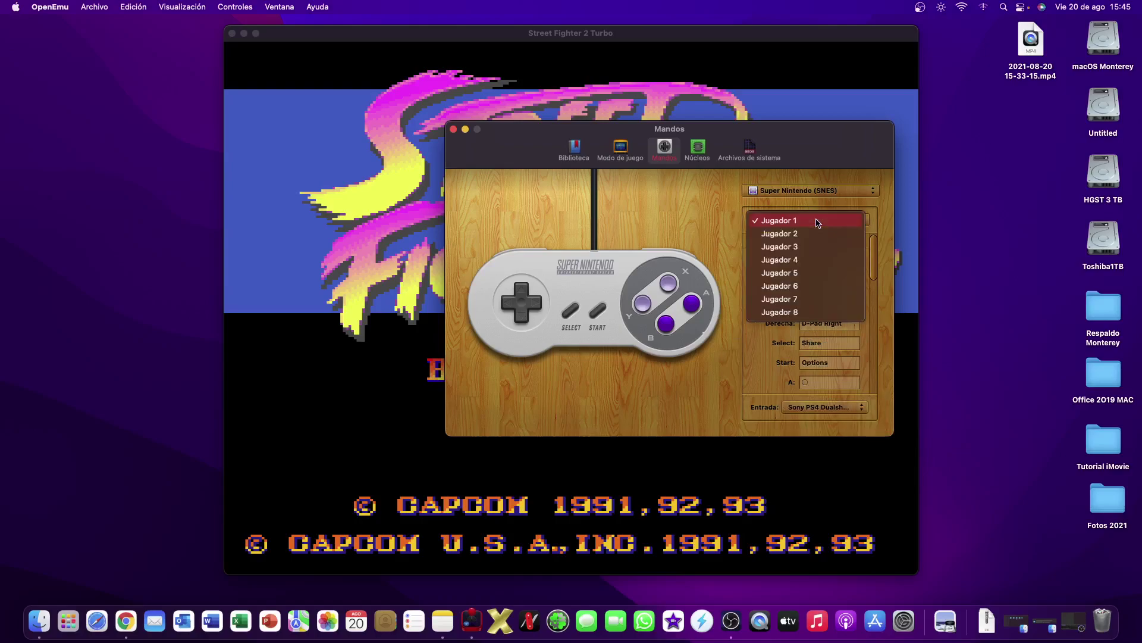
click(780, 221)
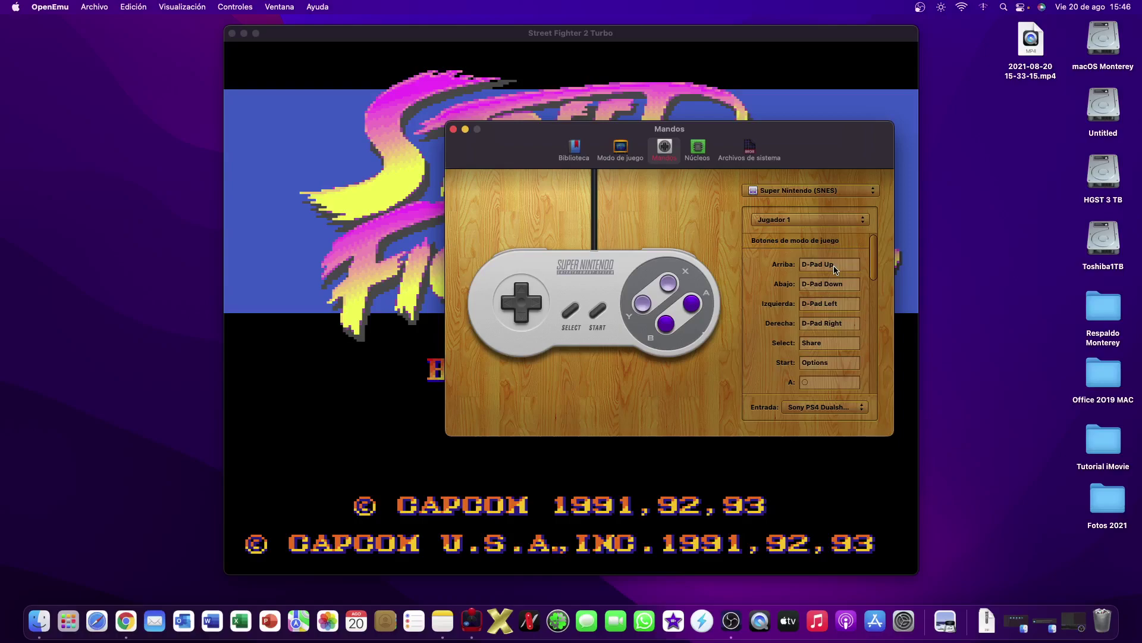
- Reposition the Mandos window and review the Jugador 1 button assignments, from the gameplay buttons through the special keys
drag(837, 131, 755, 142)
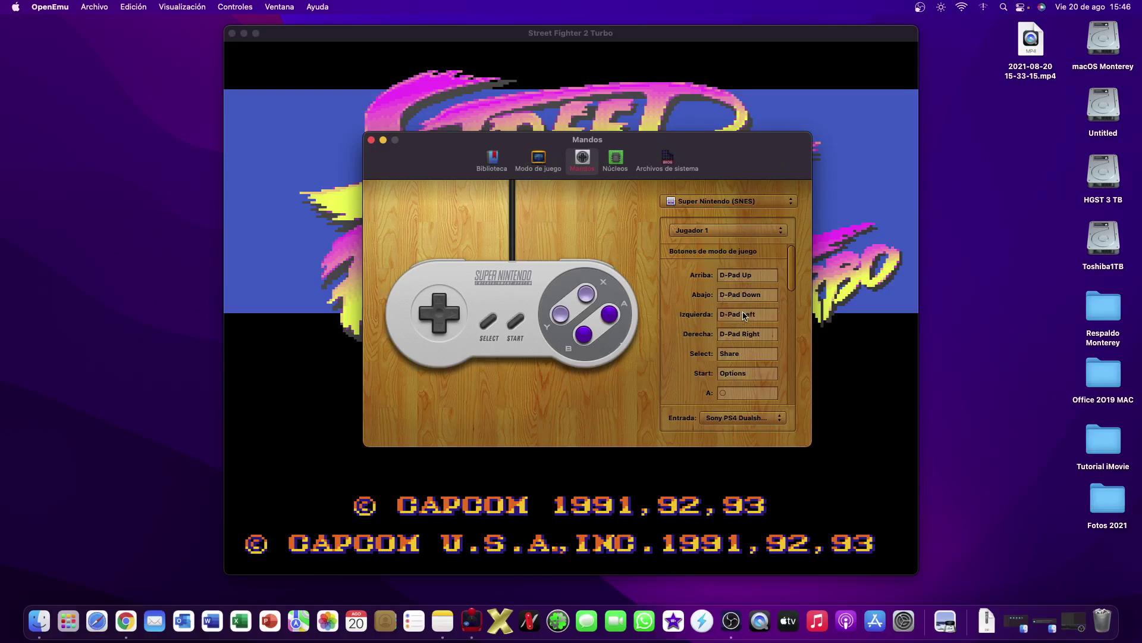
click(757, 280)
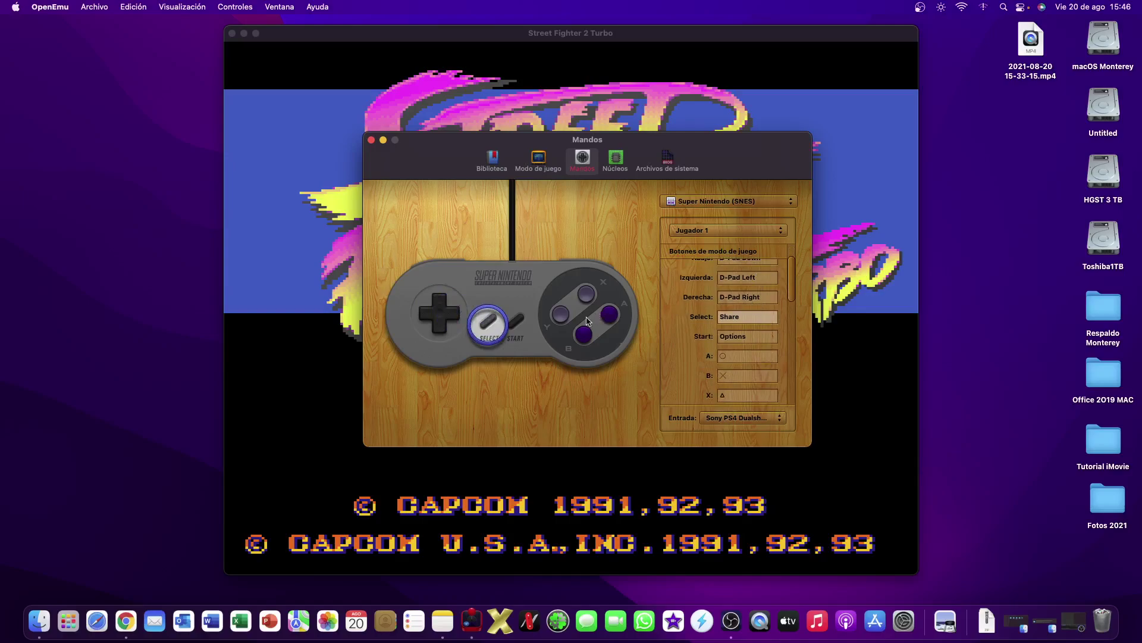
click(507, 319)
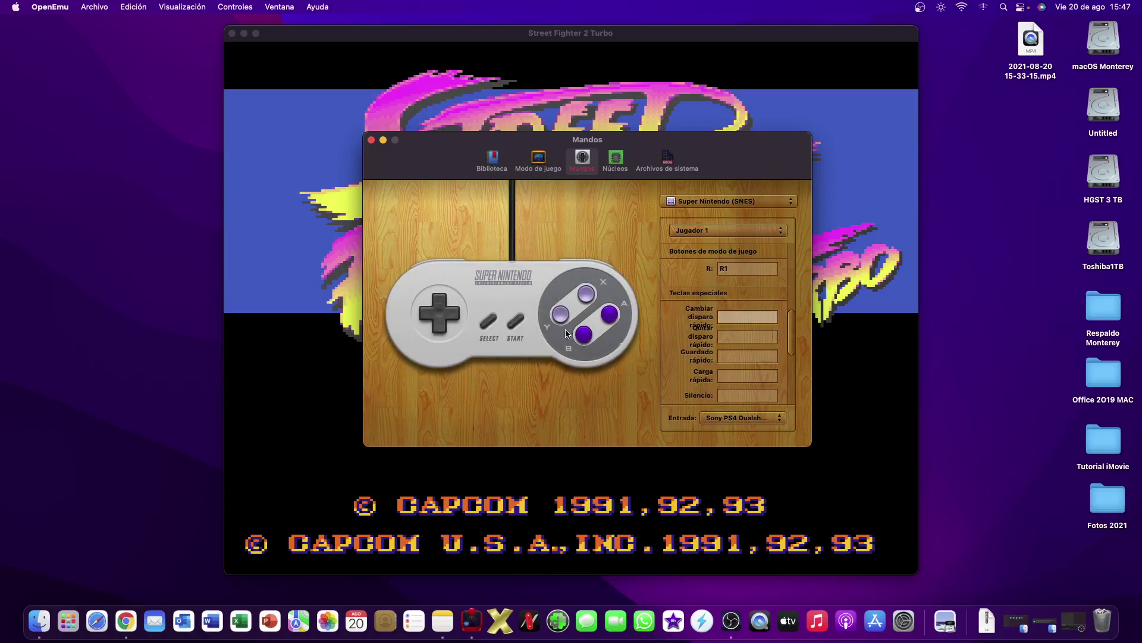
drag(795, 335, 793, 398)
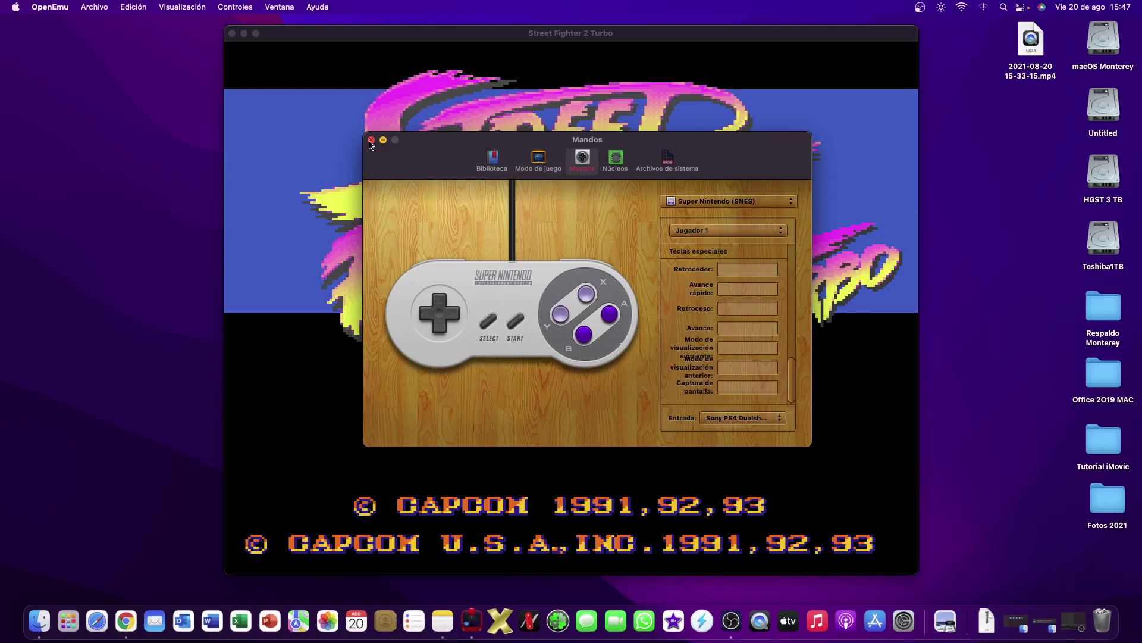
- Review the Modo de juego, Biblioteca, Núcleos, Archivos de sistema and Mandos preferences, and close the preferences window
click(539, 161)
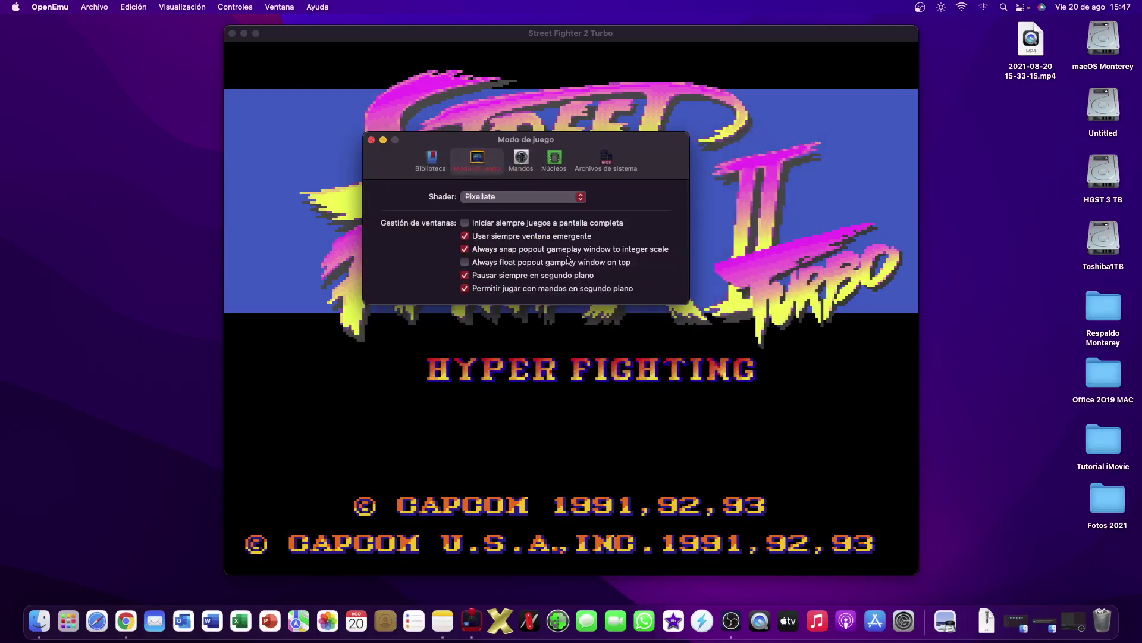
click(434, 161)
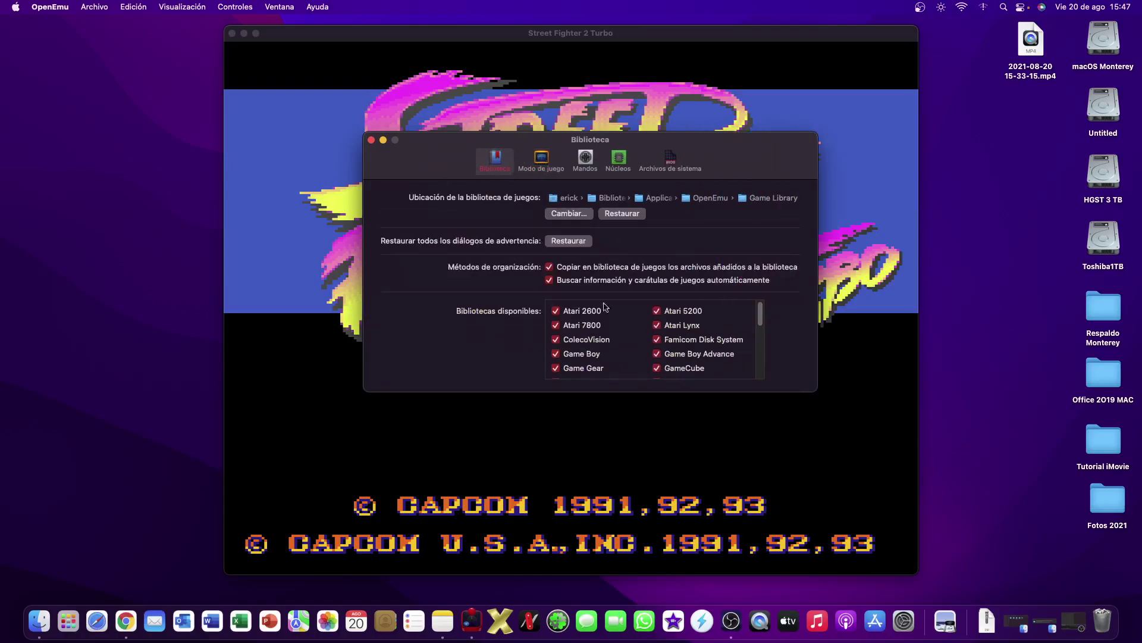
click(557, 165)
click(556, 165)
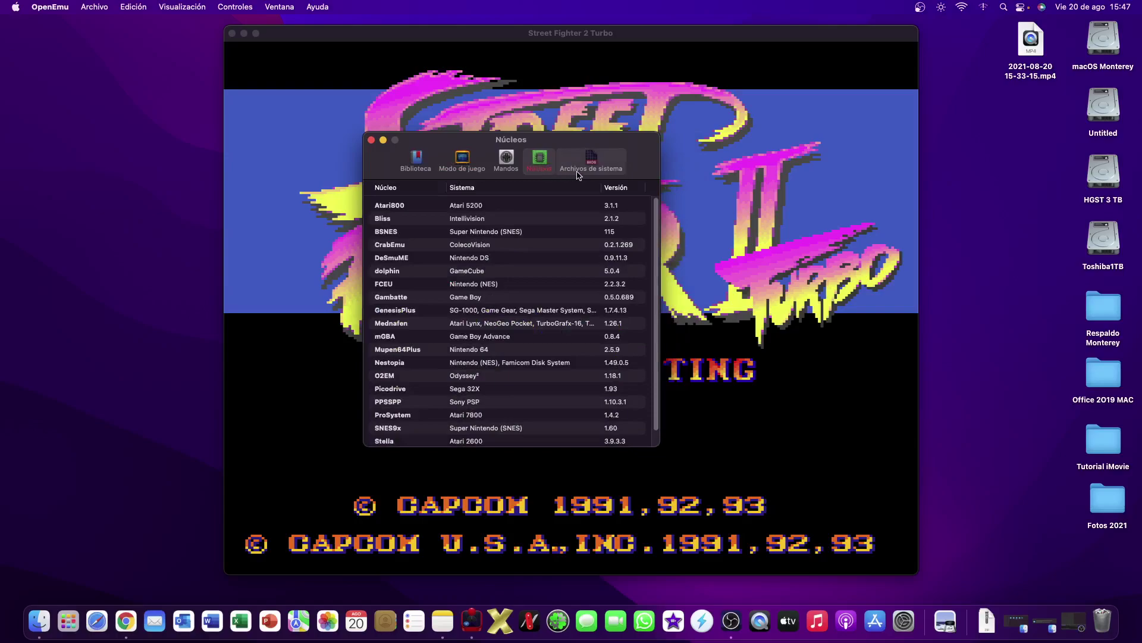
click(572, 167)
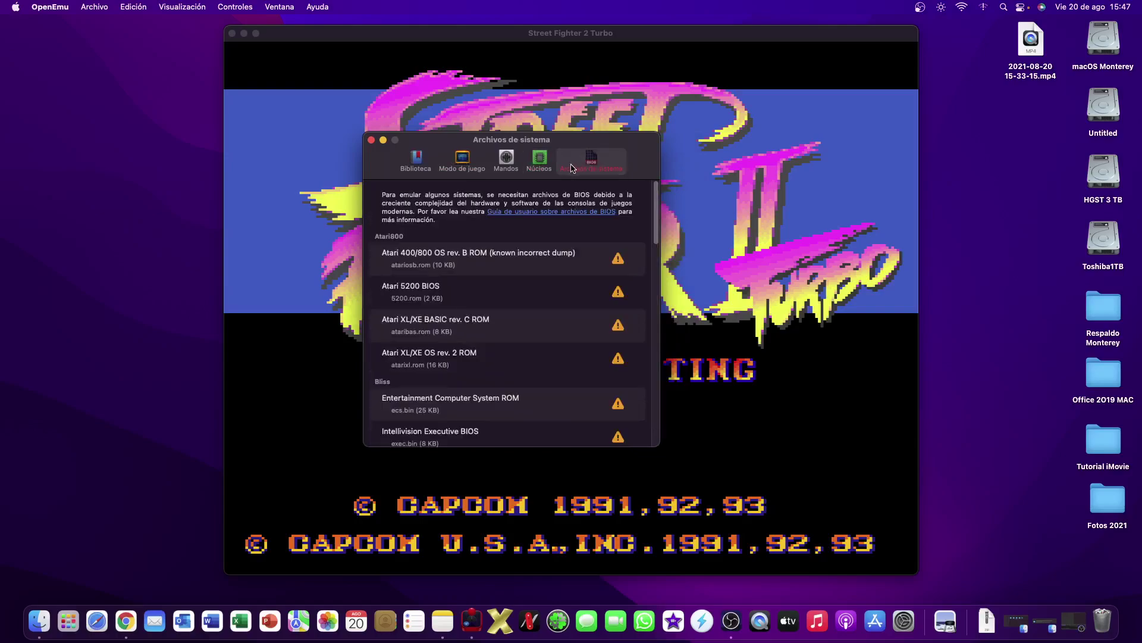
click(462, 161)
click(522, 161)
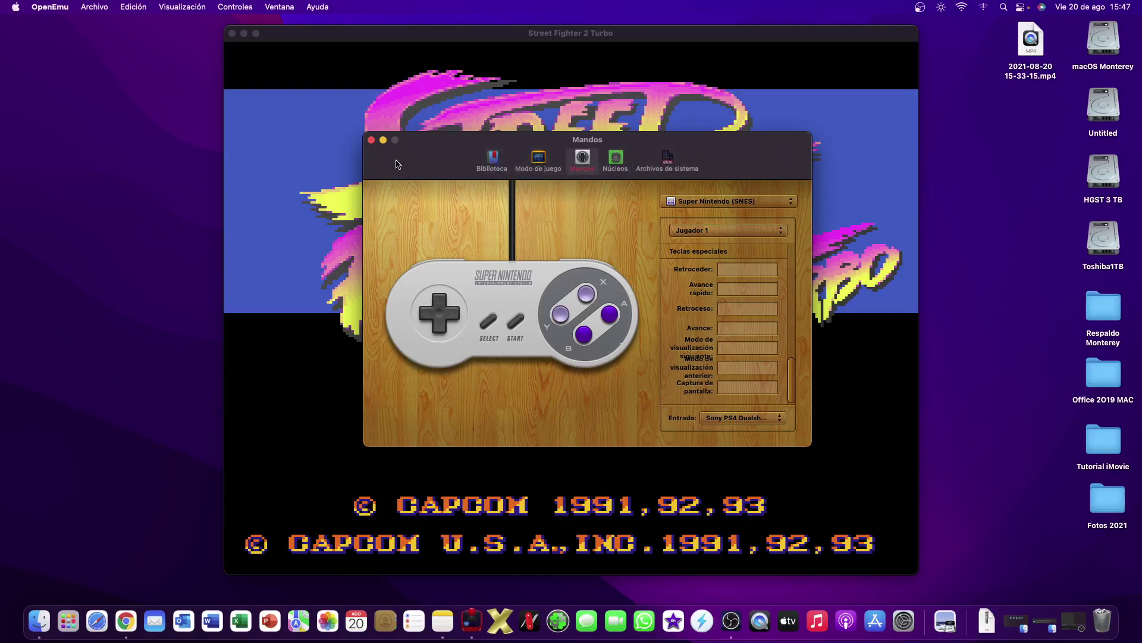
click(371, 140)
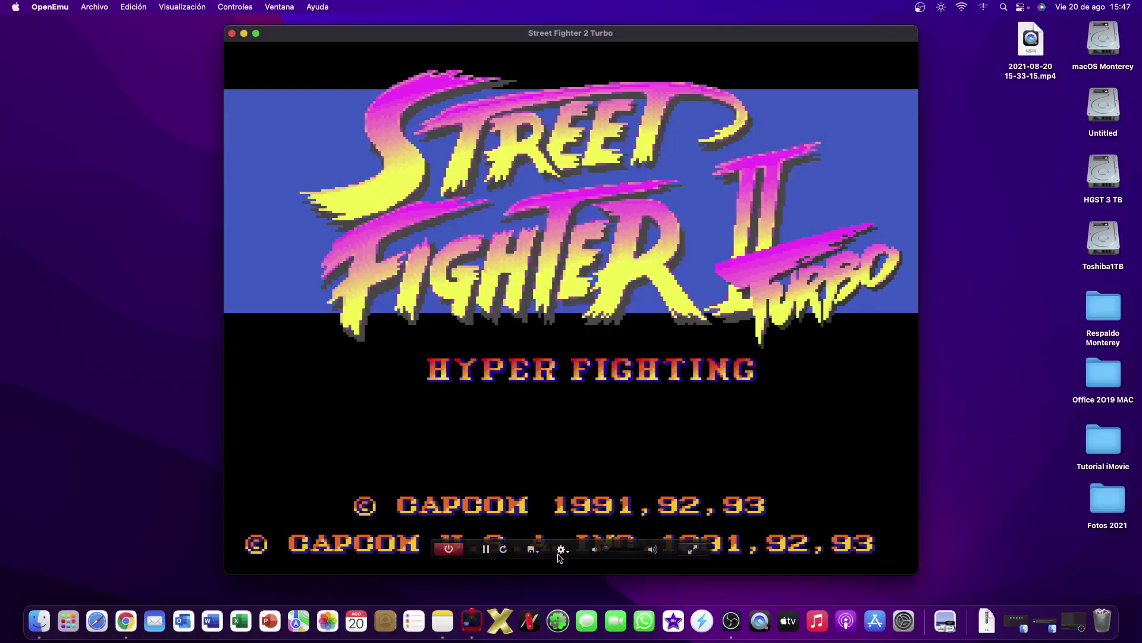
- Apply the Smooth shader to the running Street Fighter 2 Turbo game
click(561, 549)
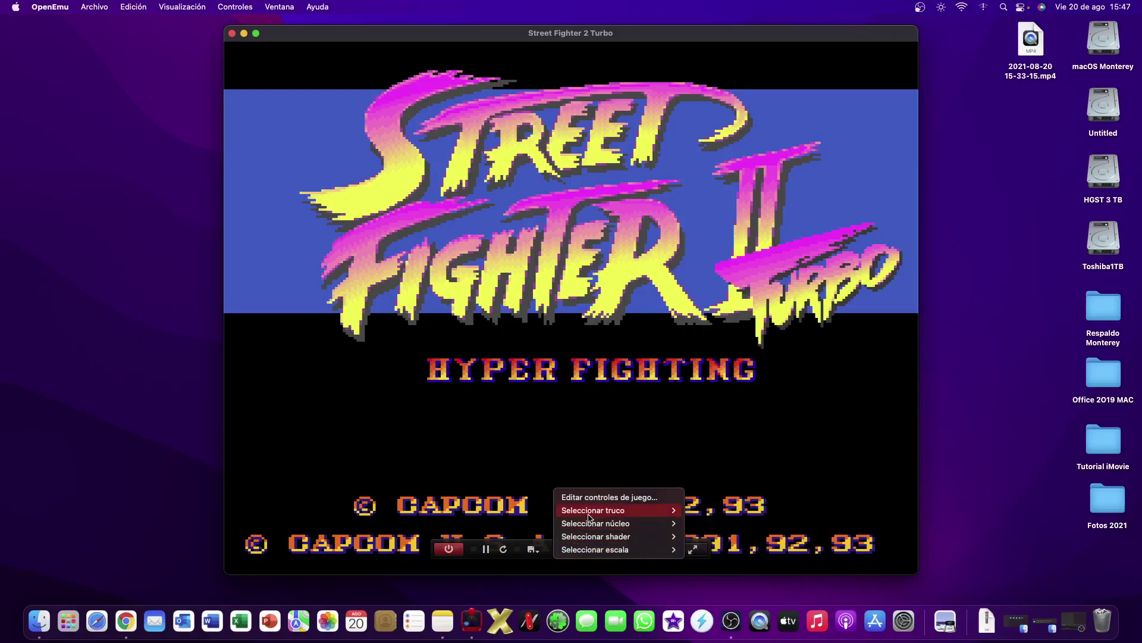
mouse_move(589, 517)
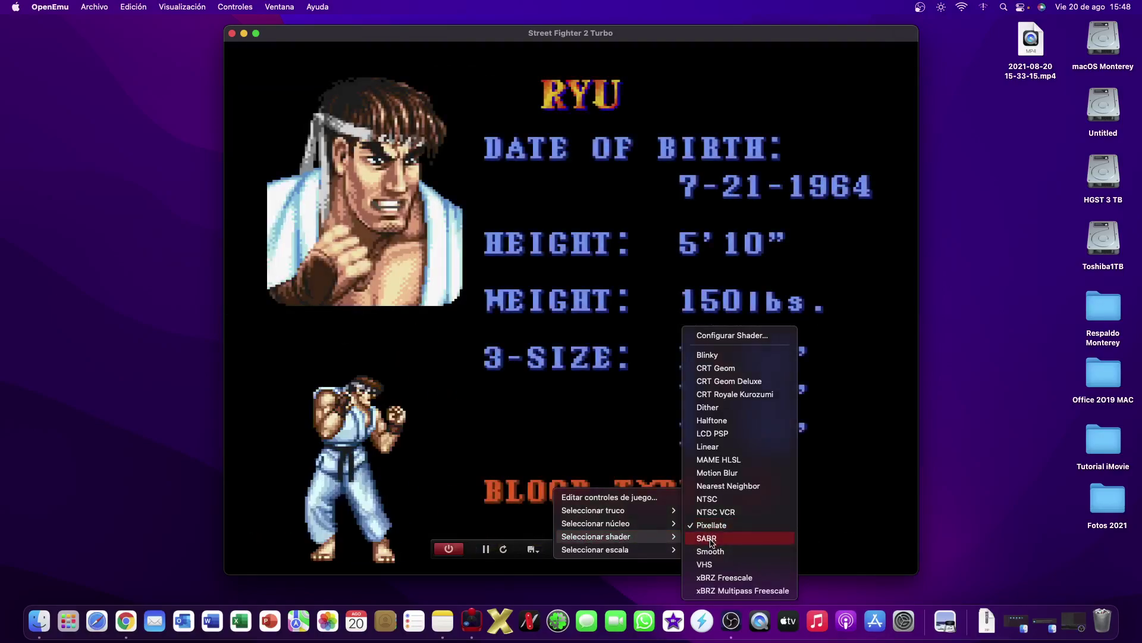
click(713, 552)
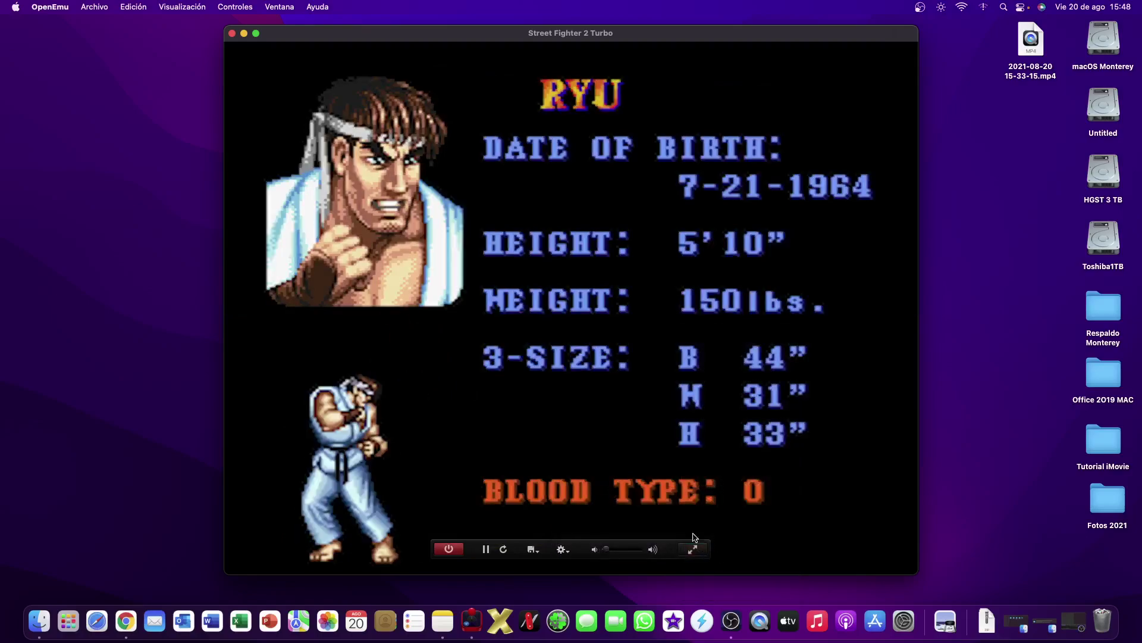
- Set the display scale of the Street Fighter 2 Turbo game window to 4x
click(562, 549)
mouse_move(597, 540)
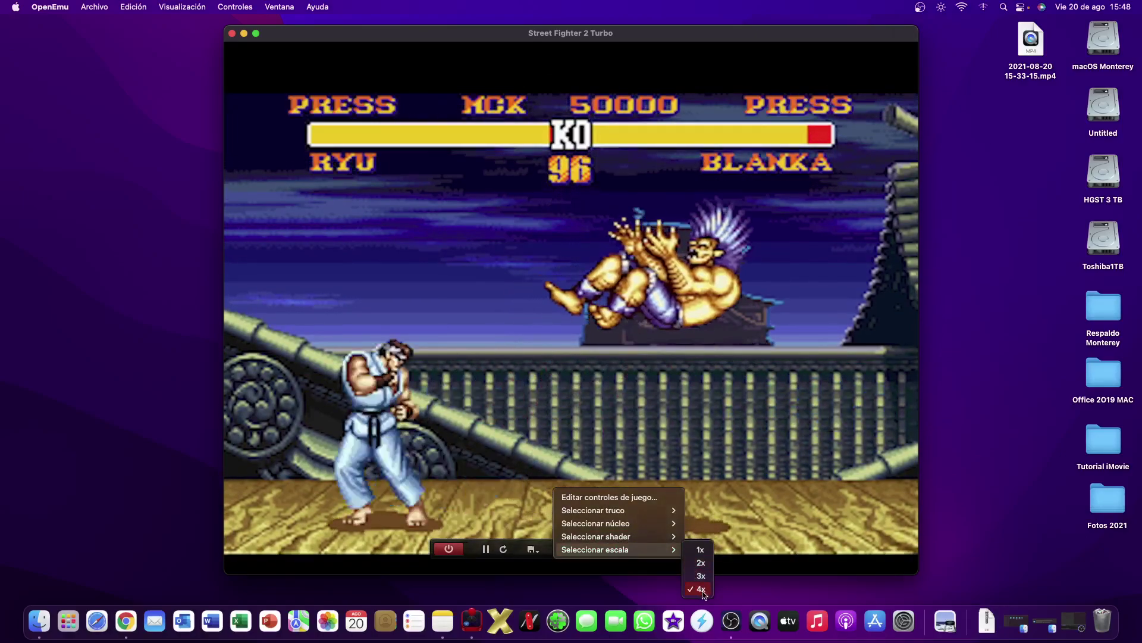
click(702, 589)
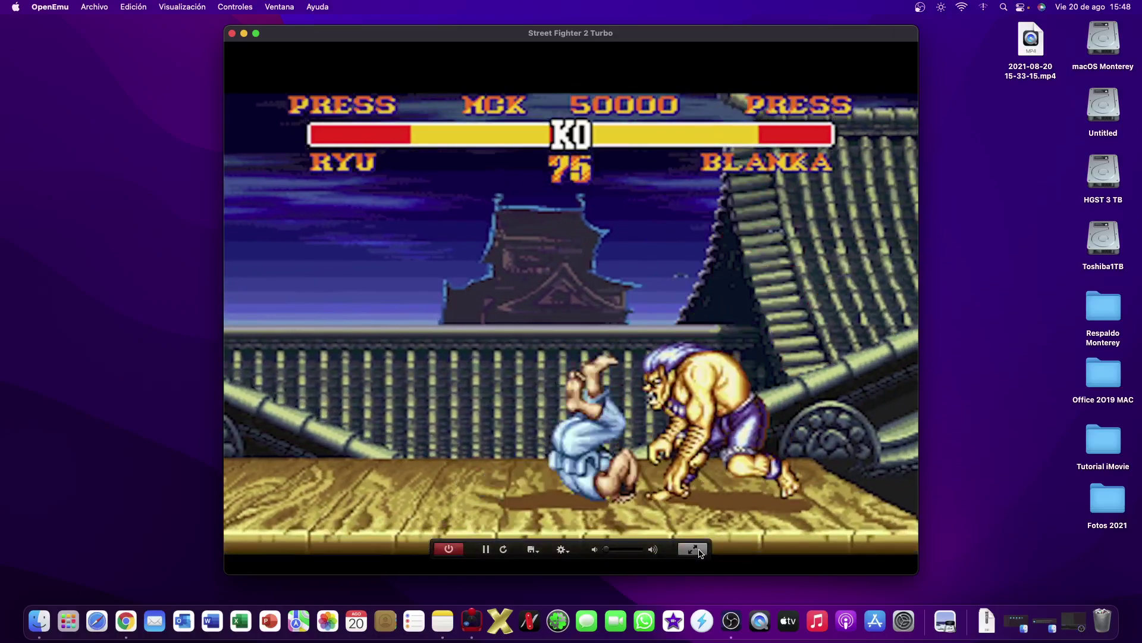
- Show the Street Fighter 2 Turbo game in full screen and highlight NORMAL on its title menu
click(694, 551)
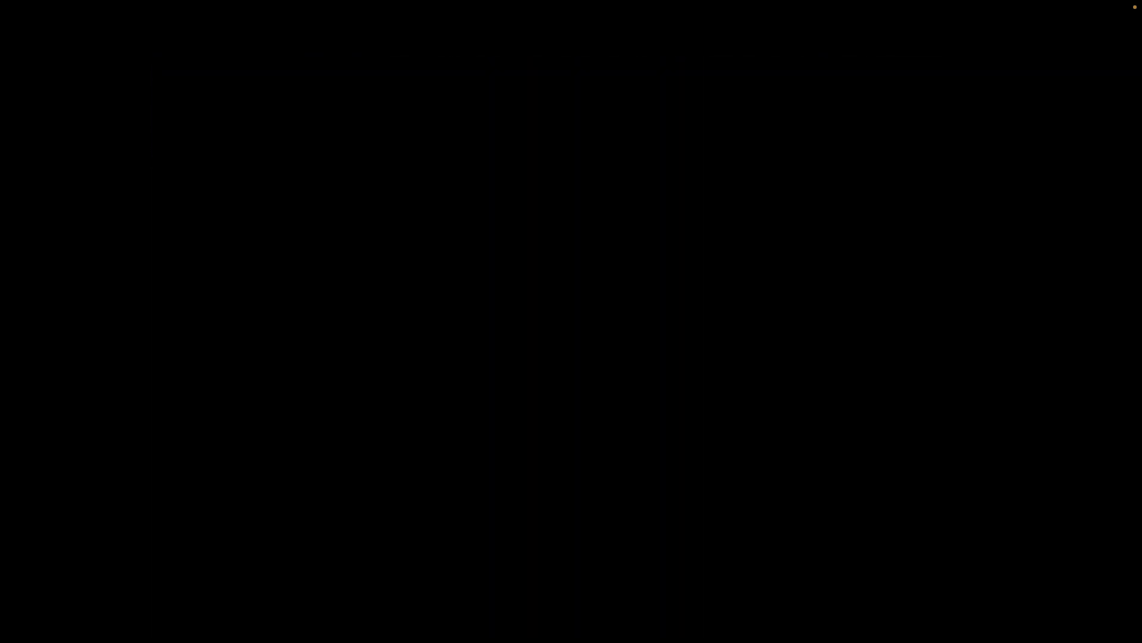
key(Down)
key(Down)
key(Down)
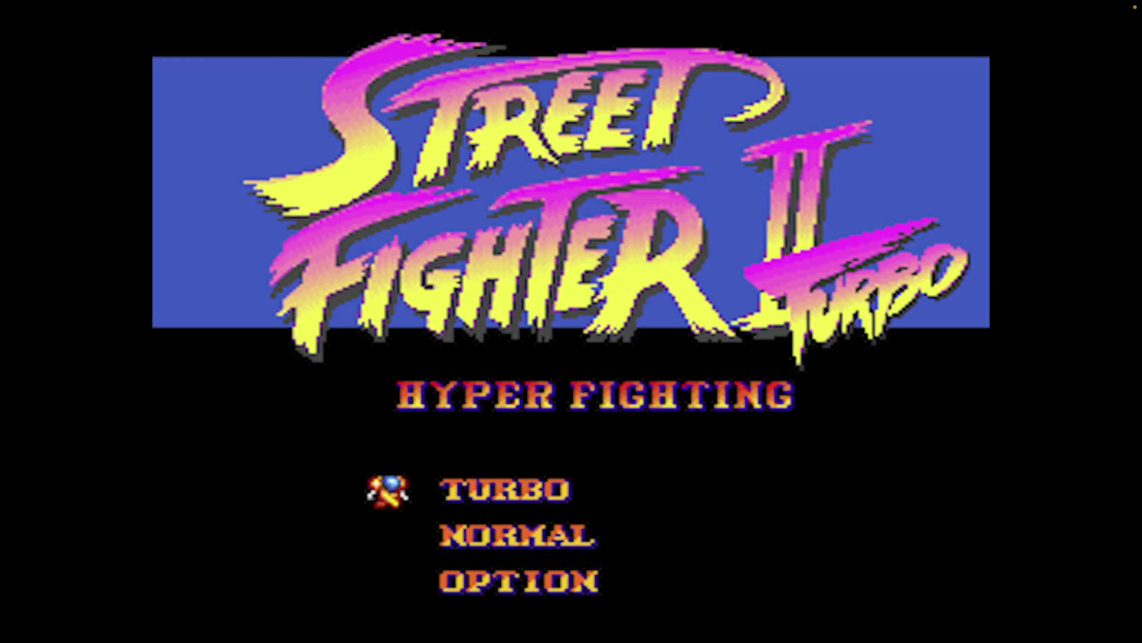
key(Down)
key(Down)
key(Up)
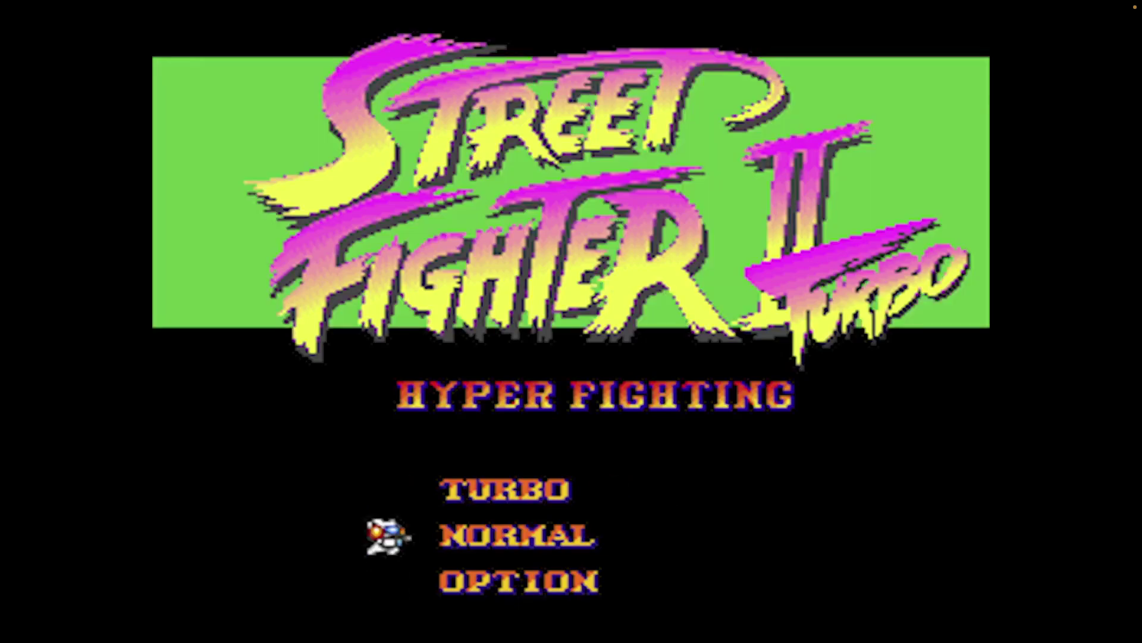
- Try the VHS shader and the SABR shader on the full-screen game
mouse_move(922, 527)
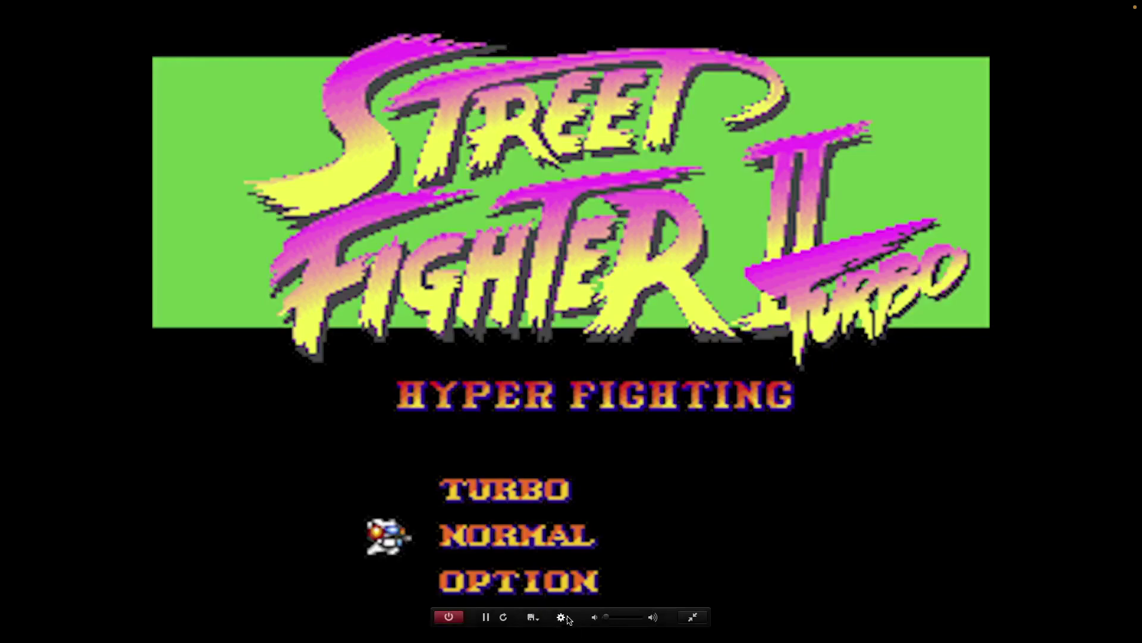
click(568, 619)
mouse_move(625, 619)
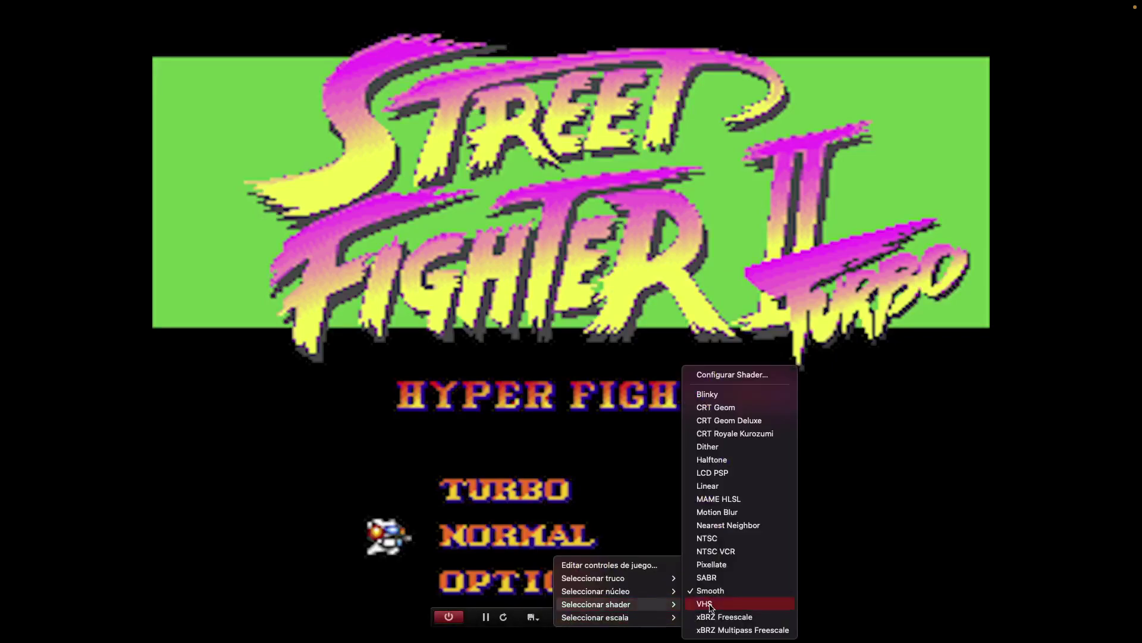
click(711, 607)
click(563, 617)
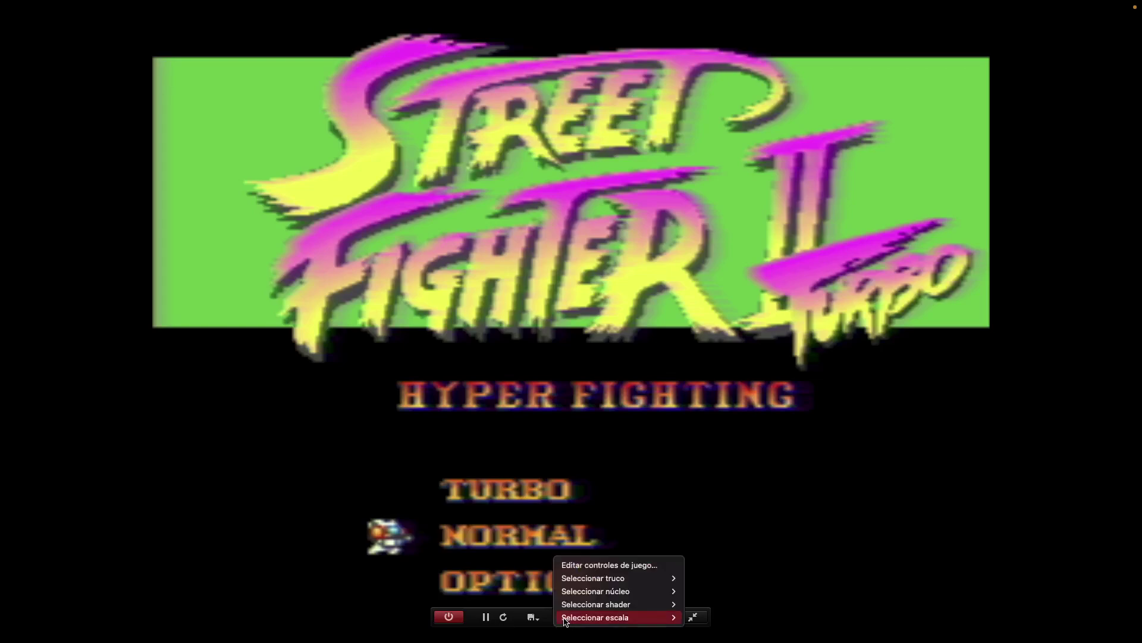
mouse_move(619, 604)
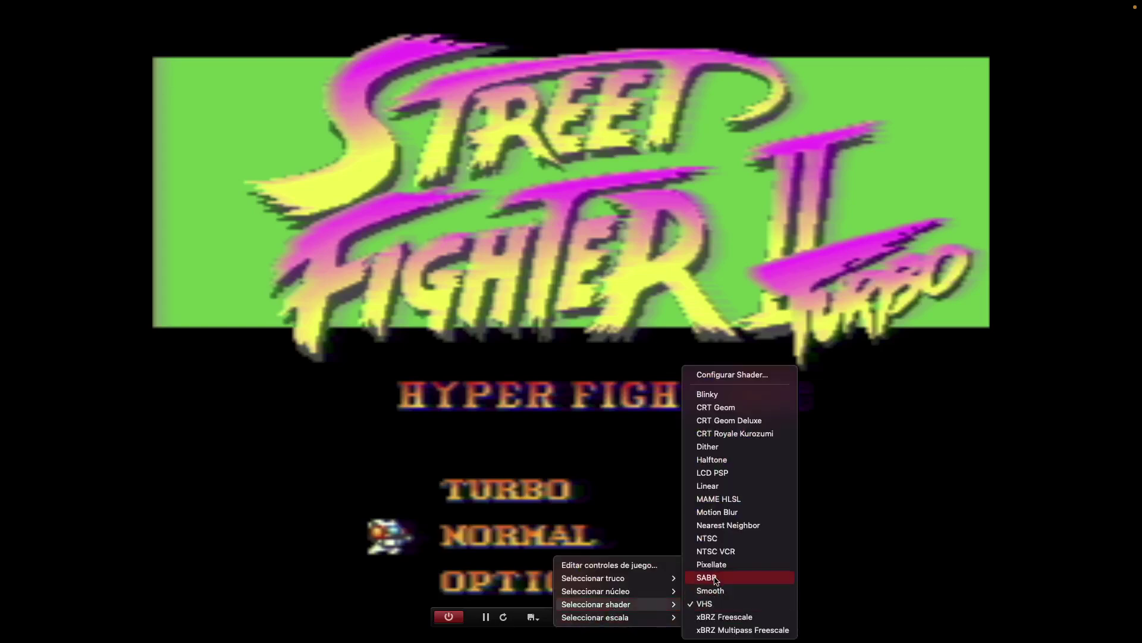
click(715, 578)
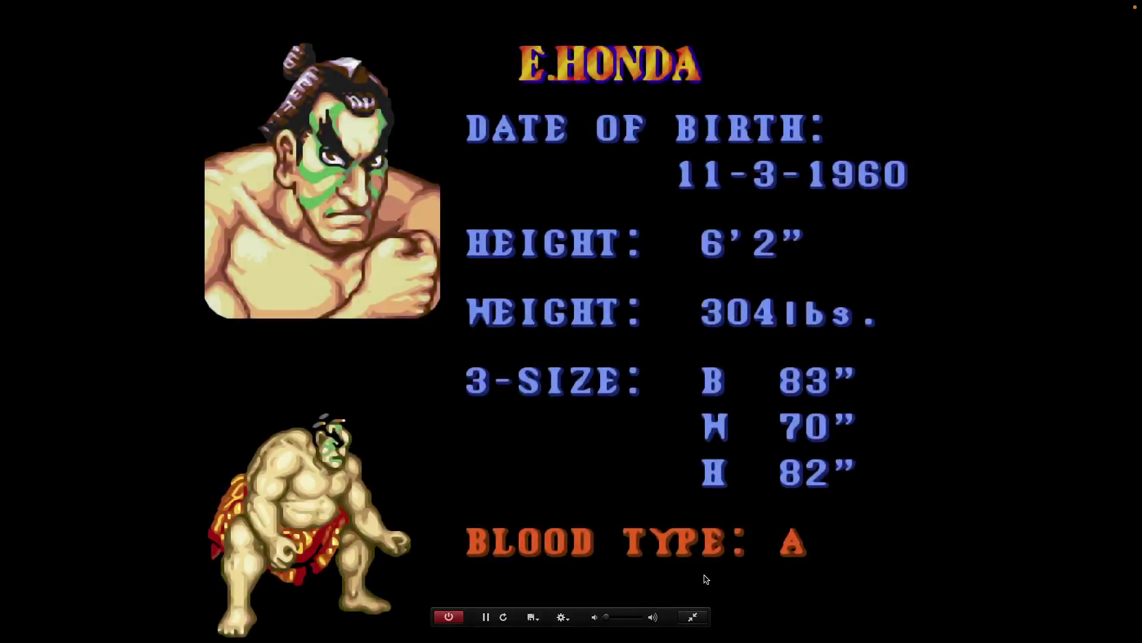
- Try the Pixellate shader and the NTSC shader on the running game
click(563, 617)
mouse_move(641, 605)
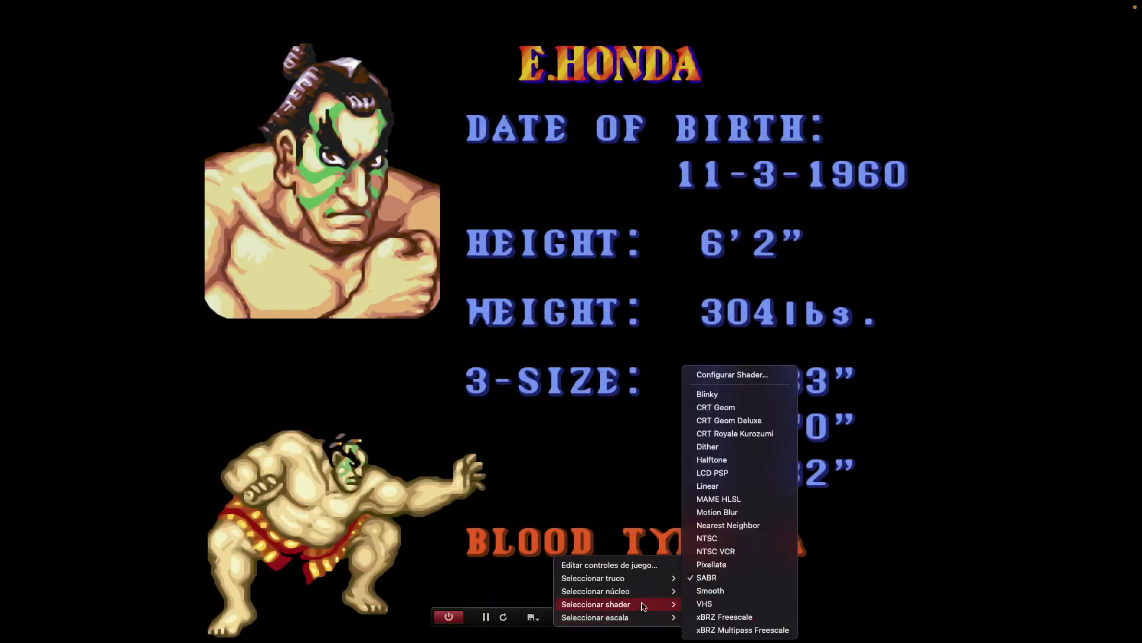
click(723, 564)
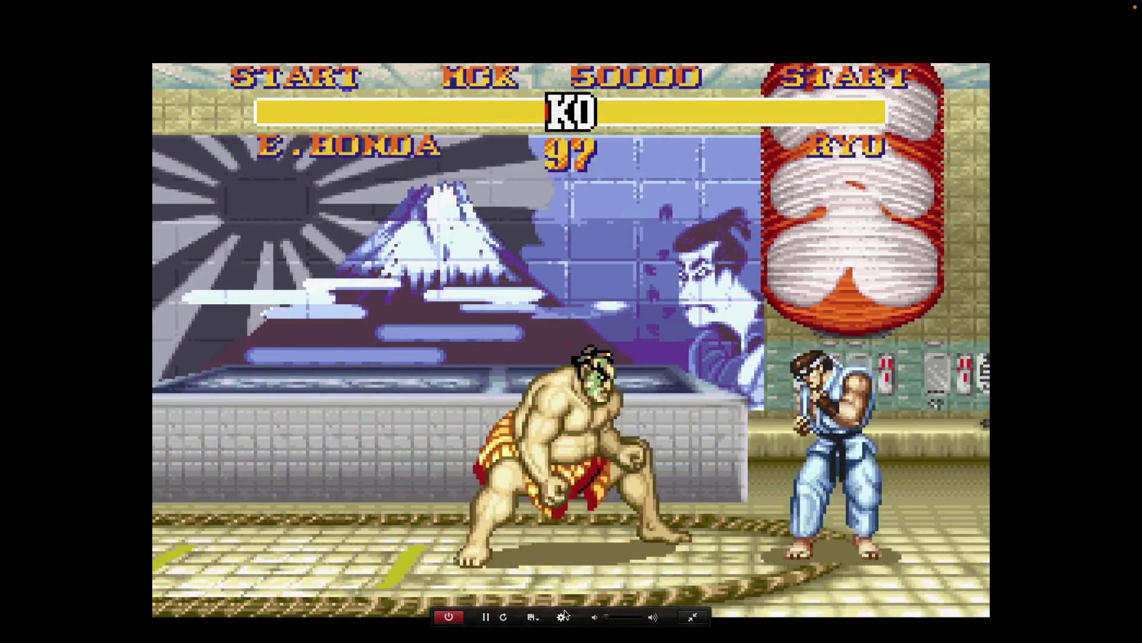
click(563, 617)
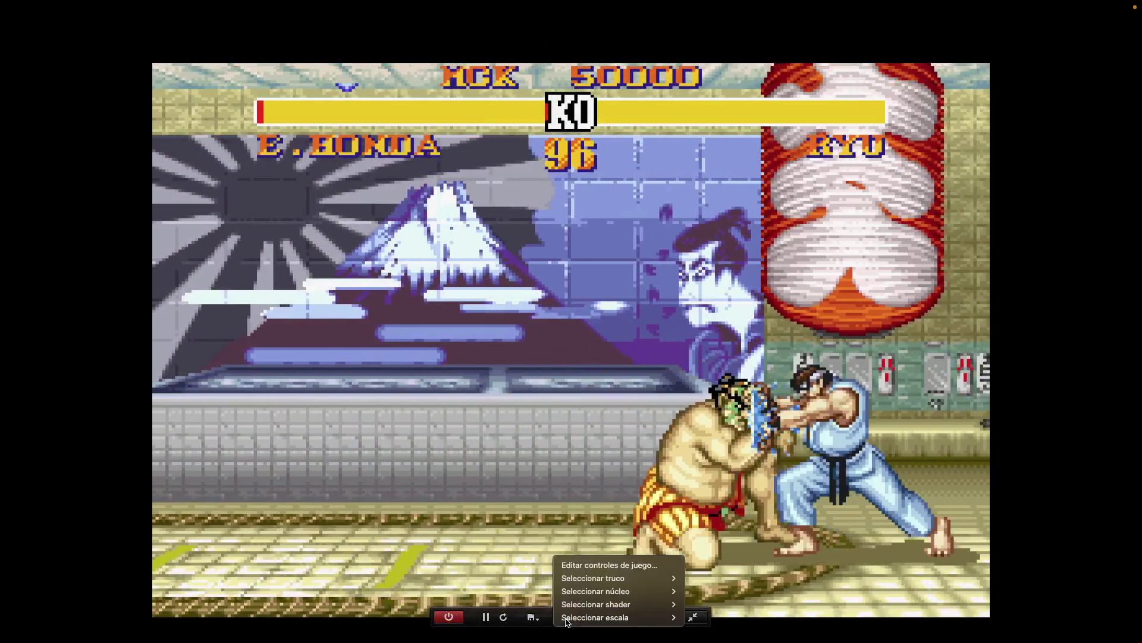
mouse_move(631, 604)
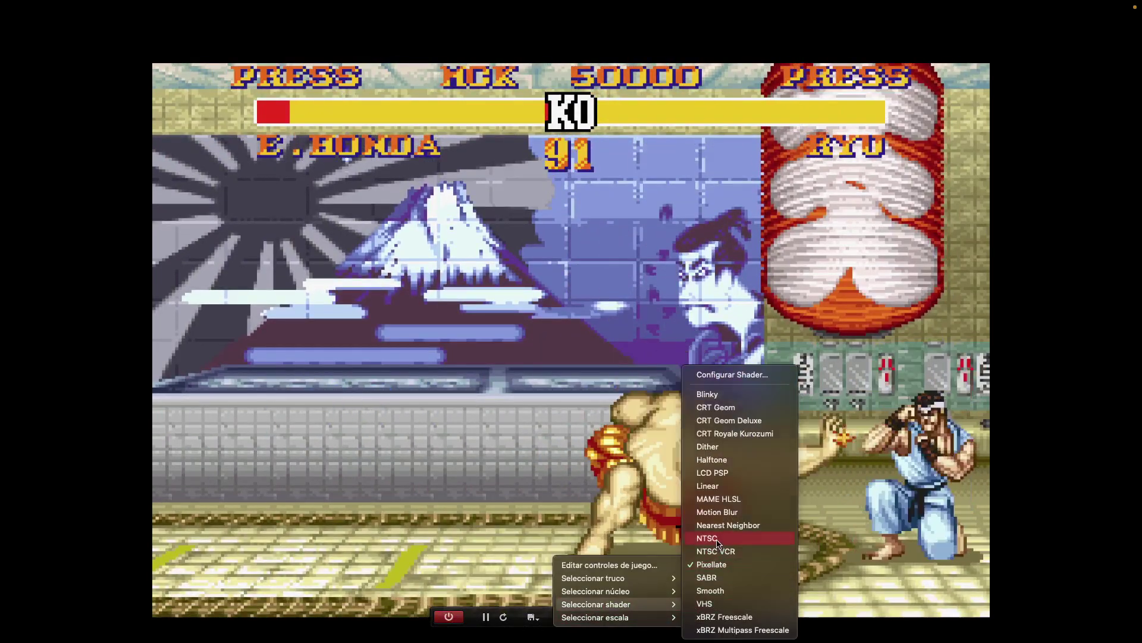
click(717, 539)
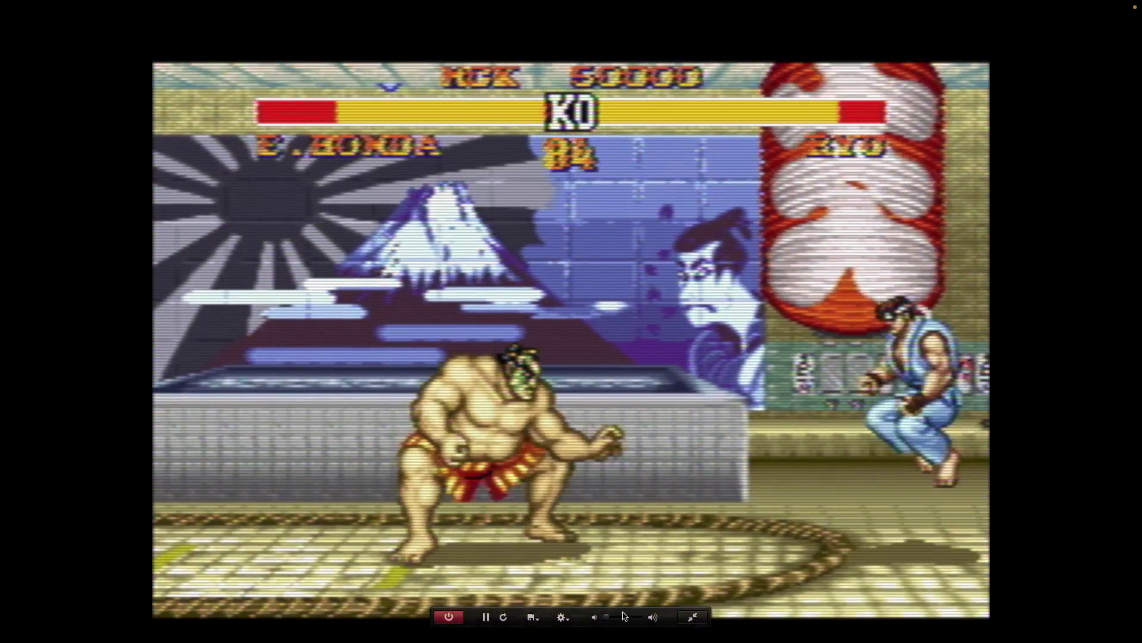
- Try the Motion Blur shader and the xBRZ Freescale shader on the running game
click(570, 620)
mouse_move(612, 613)
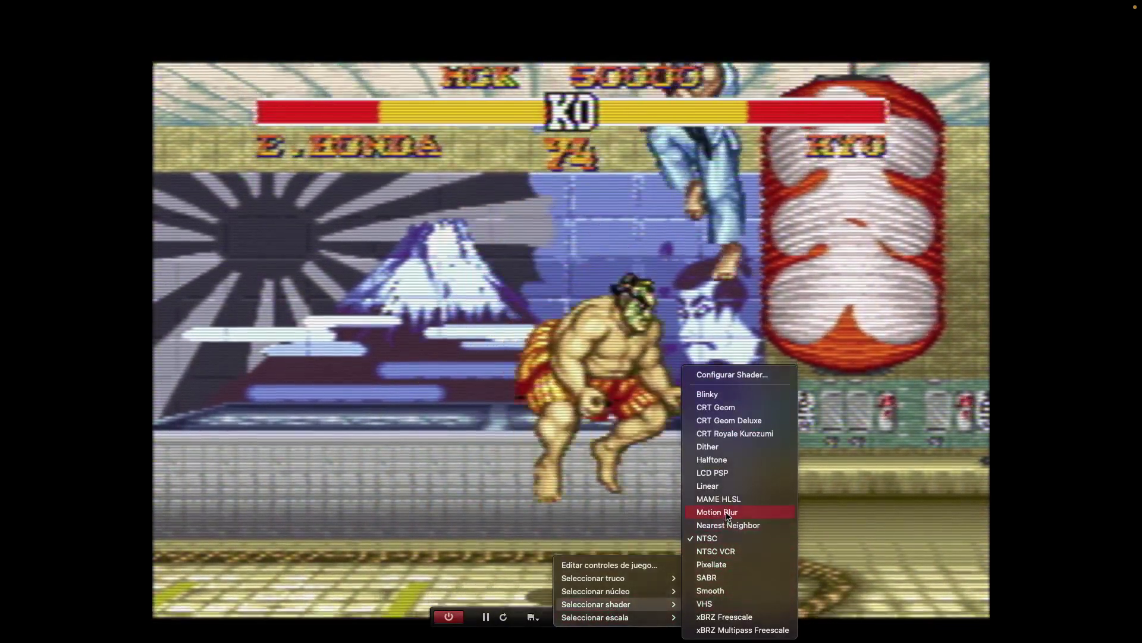
click(723, 511)
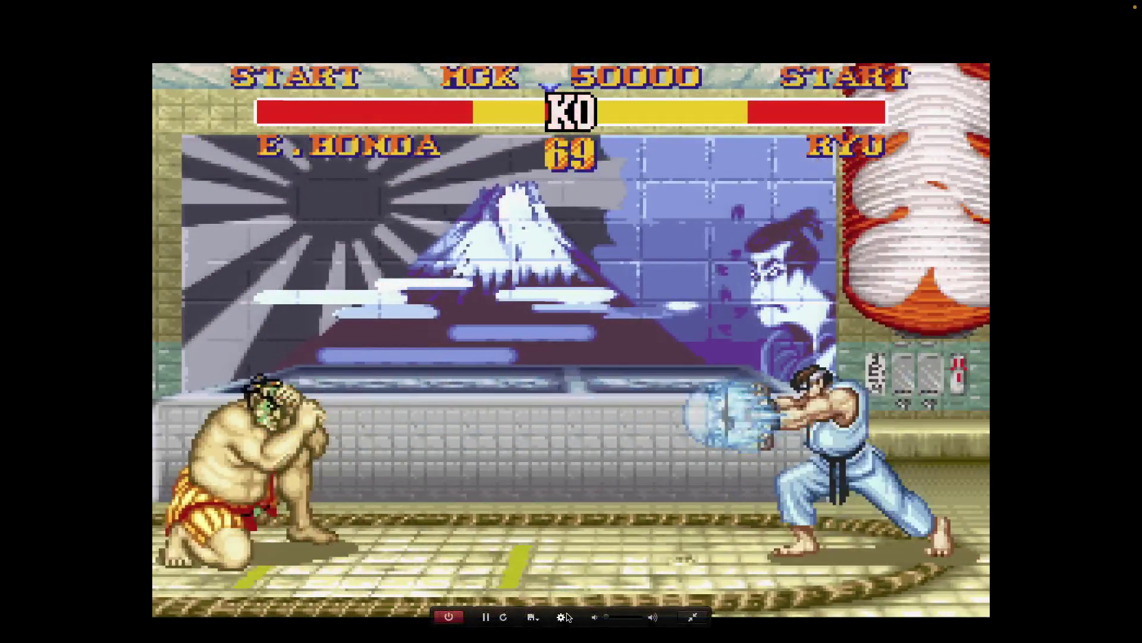
click(564, 621)
mouse_move(613, 604)
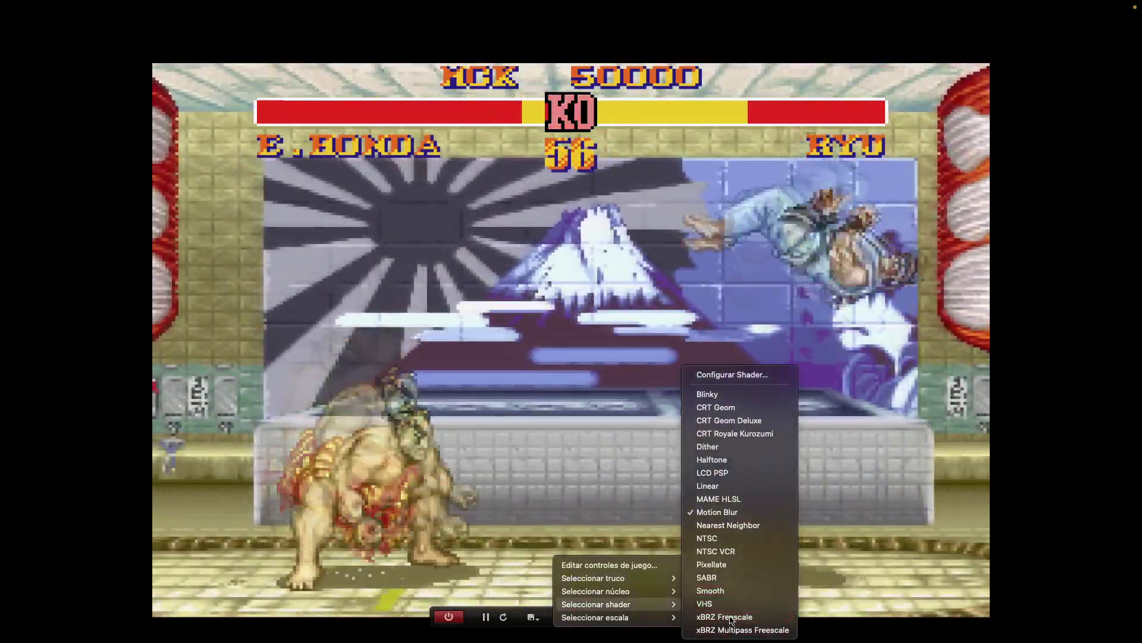
click(708, 604)
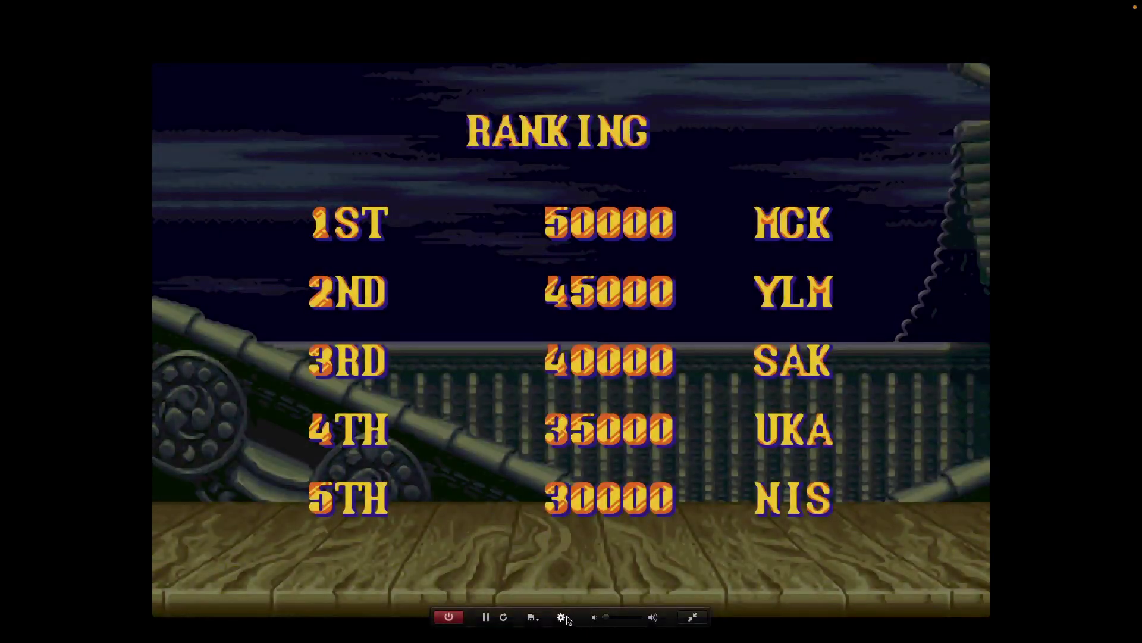
- Switch the game's shader back to Smooth and replace it with Linear
click(566, 619)
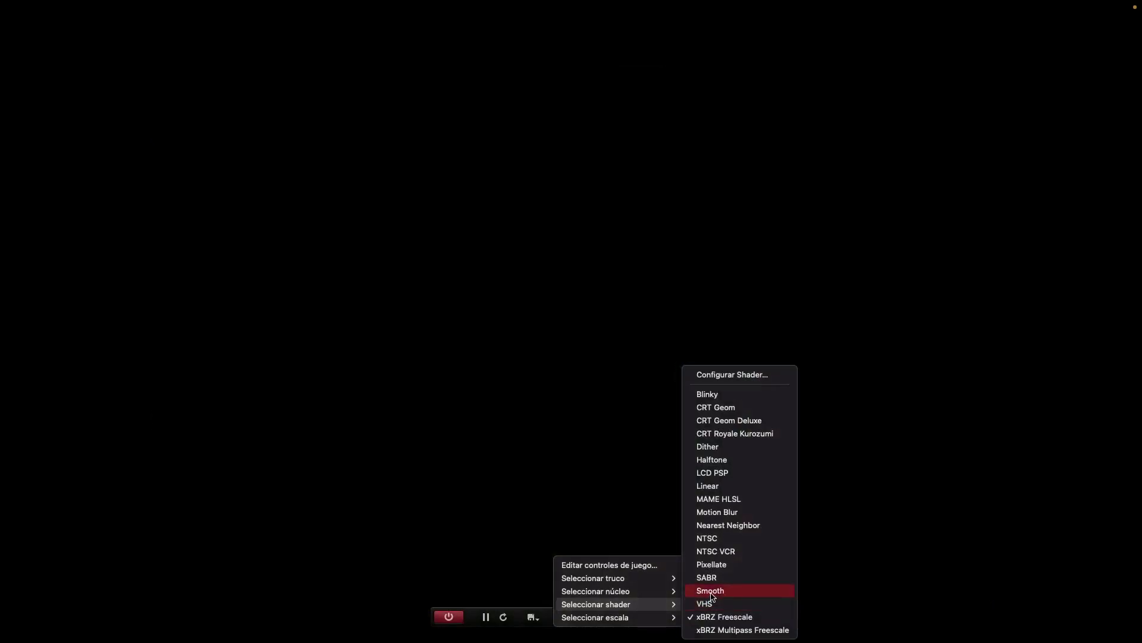
click(712, 597)
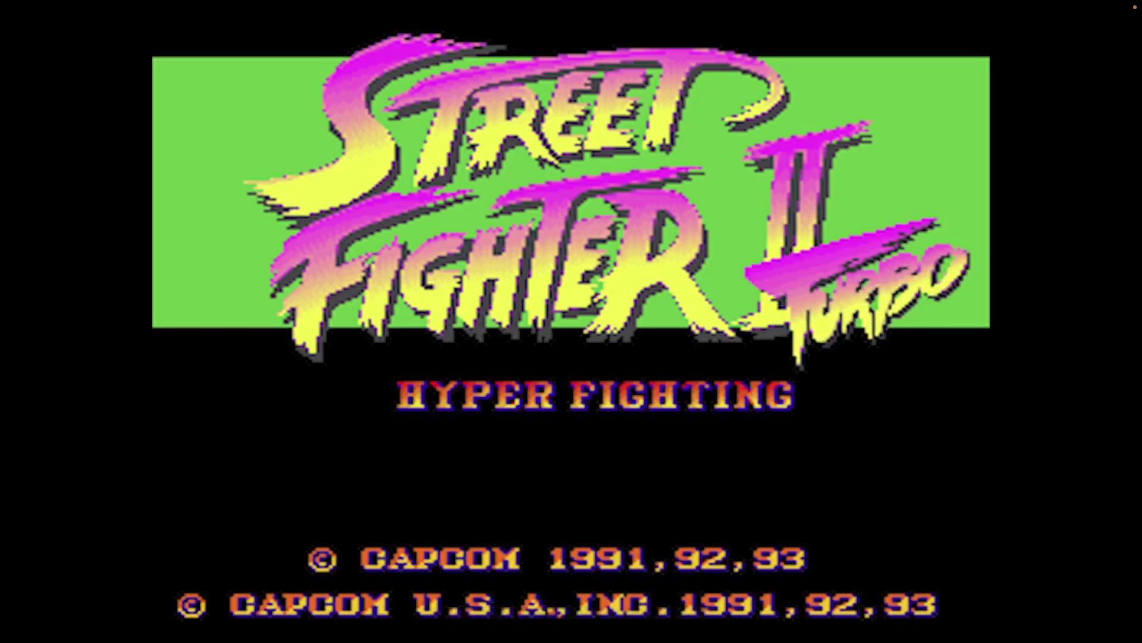
click(562, 617)
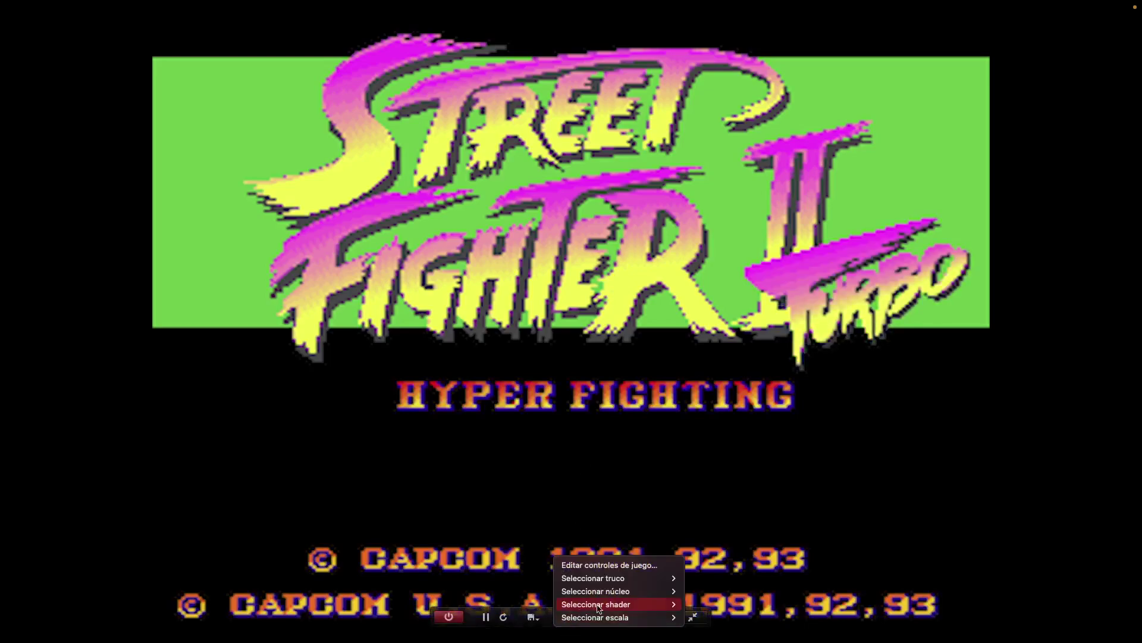
mouse_move(611, 606)
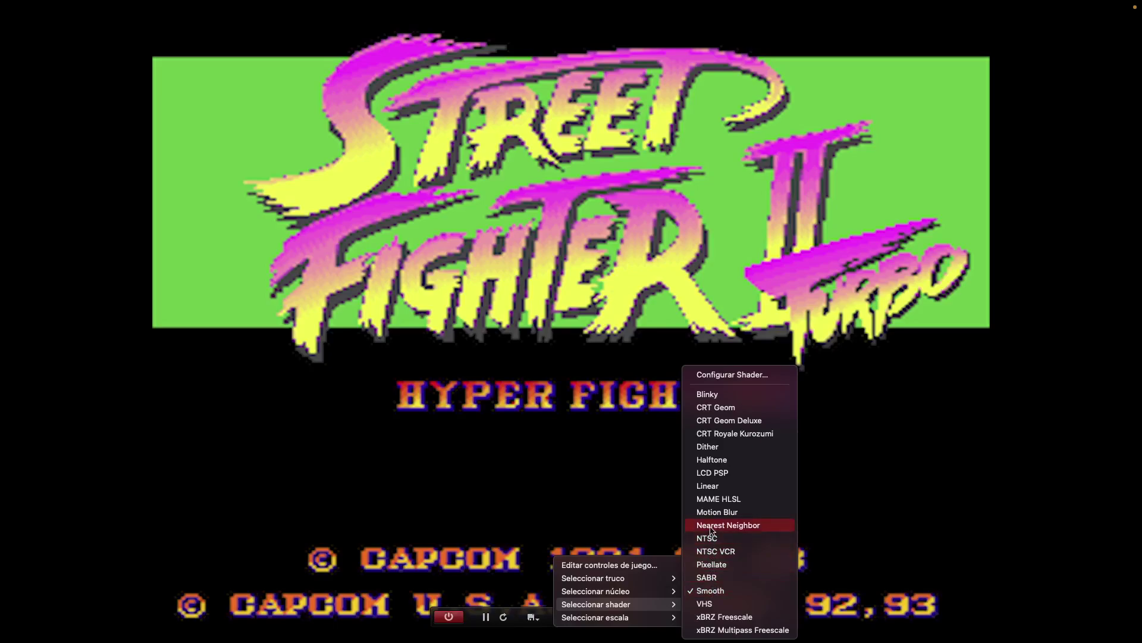
click(712, 486)
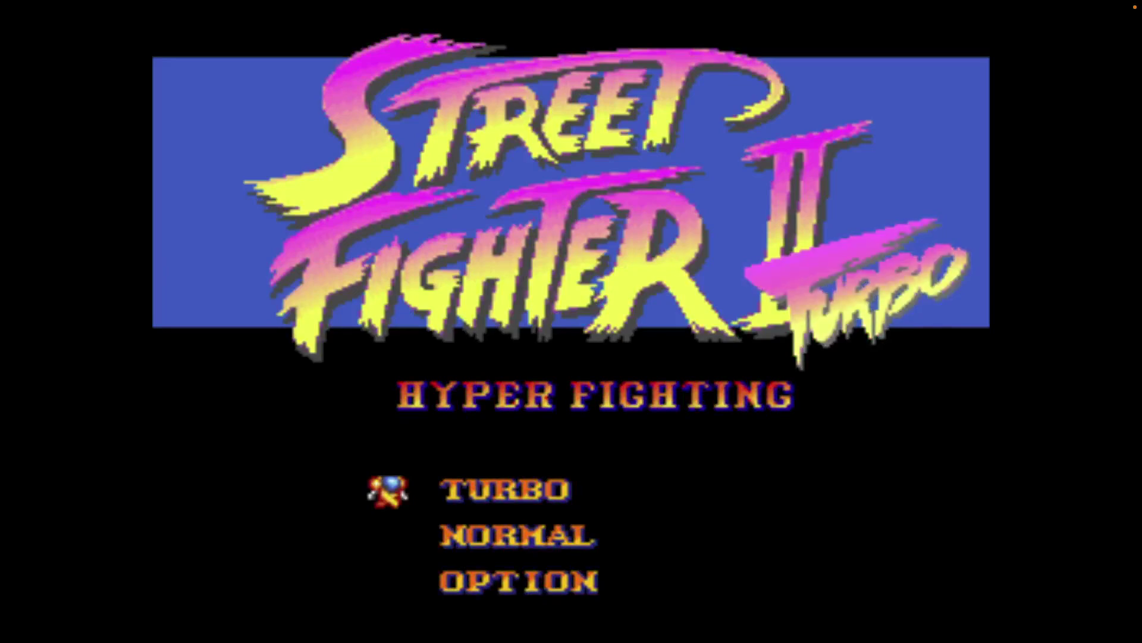
- Start a single-player game in NORMAL mode with GAME START from the title menu
key(Right)
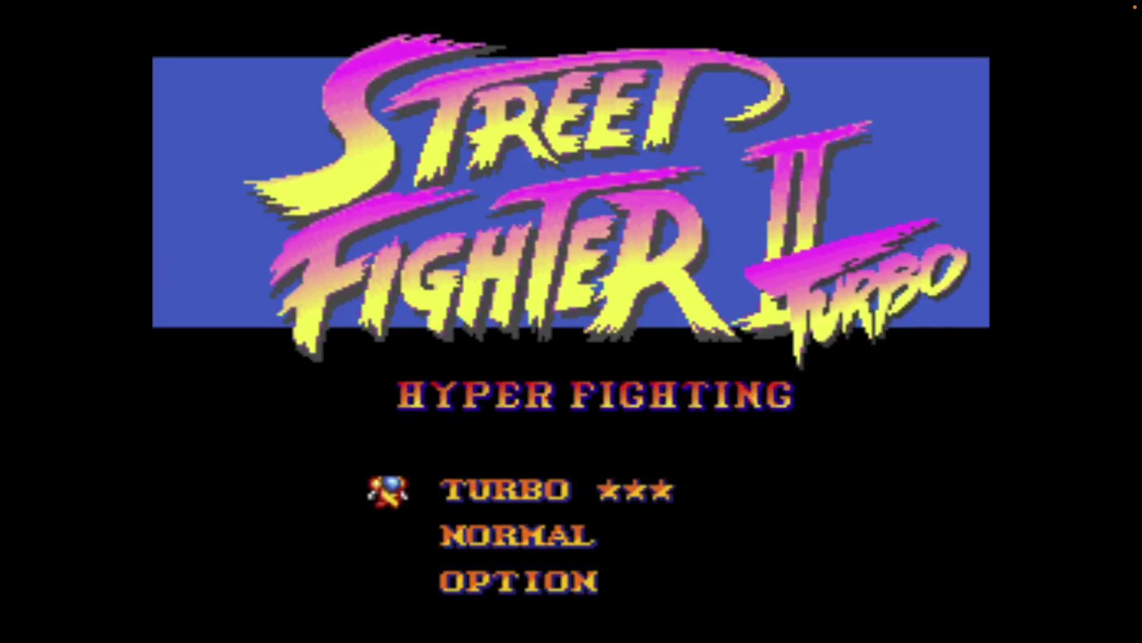
key(Left)
key(Left)
key(Left)
key(Down)
key(Up)
key(Right)
key(Left)
key(Down)
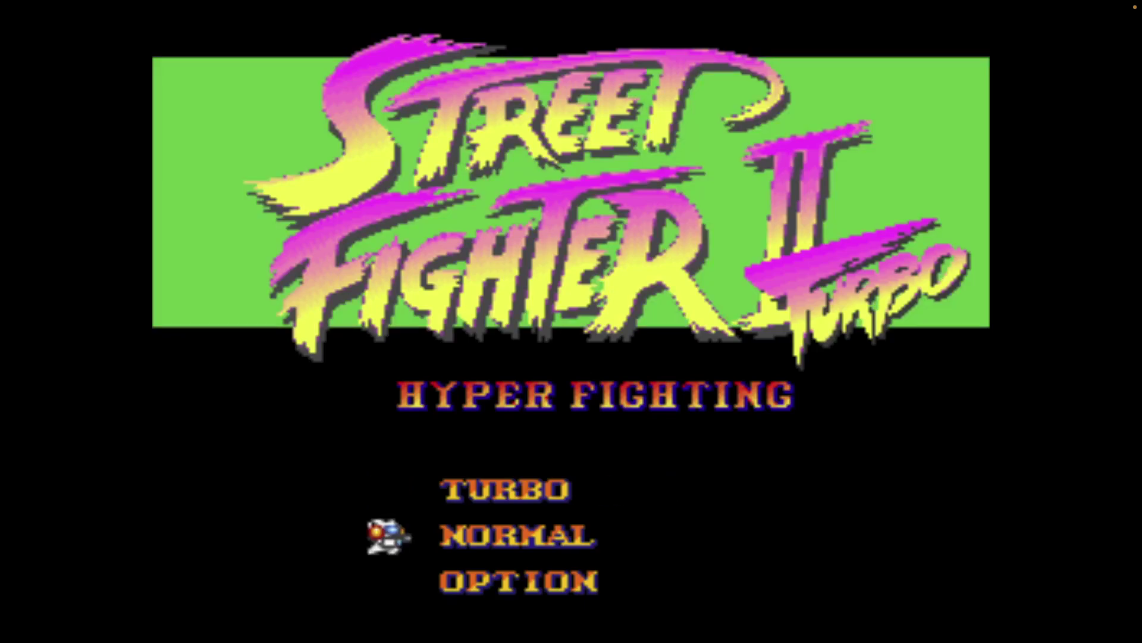
key(Return)
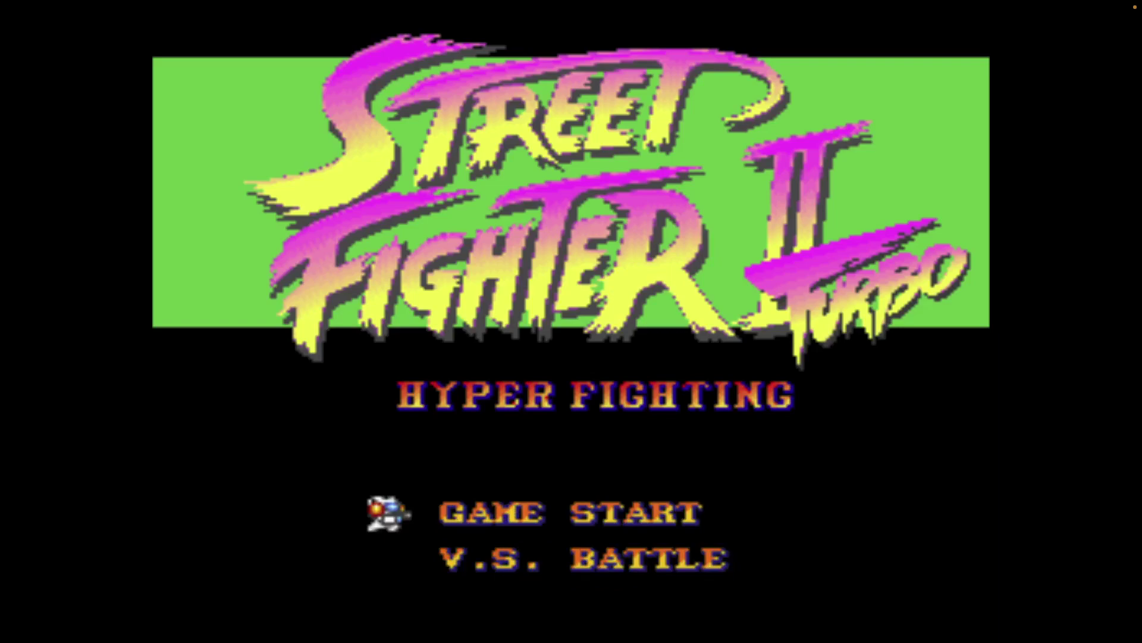
key(Return)
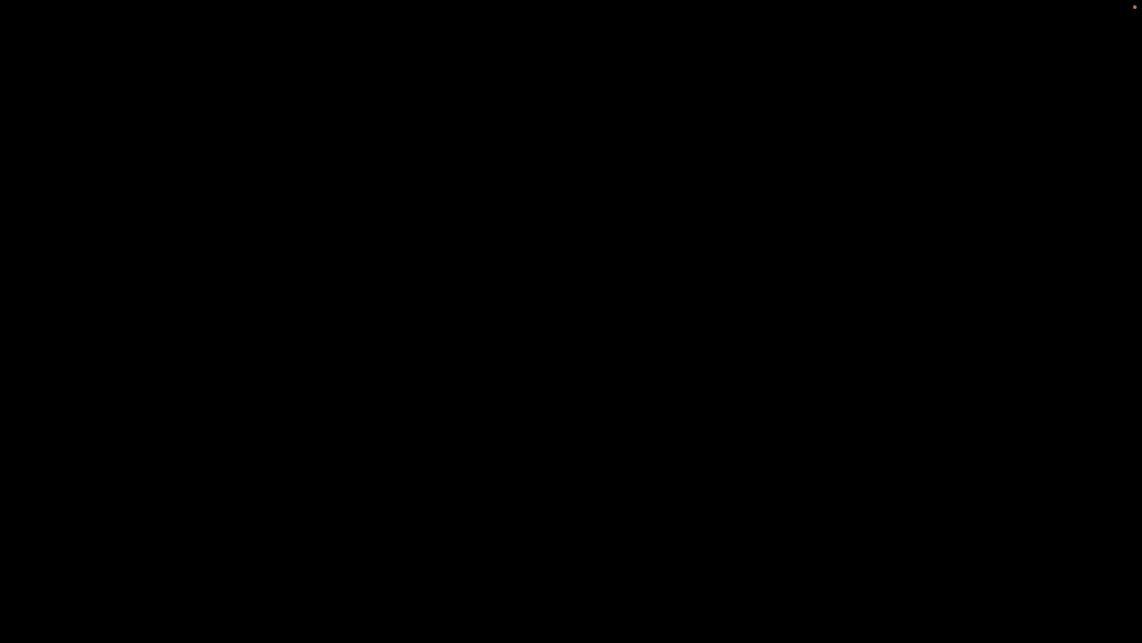
- Browse the fighters on the player select screen and pick Ryu
key(Right)
key(Right)
key(Right)
key(Right)
key(Left)
key(Left)
key(Left)
key(Down)
key(Left)
key(Right)
key(Right)
key(Right)
key(Right)
key(Right)
key(Left)
key(Left)
key(Left)
key(Left)
key(Left)
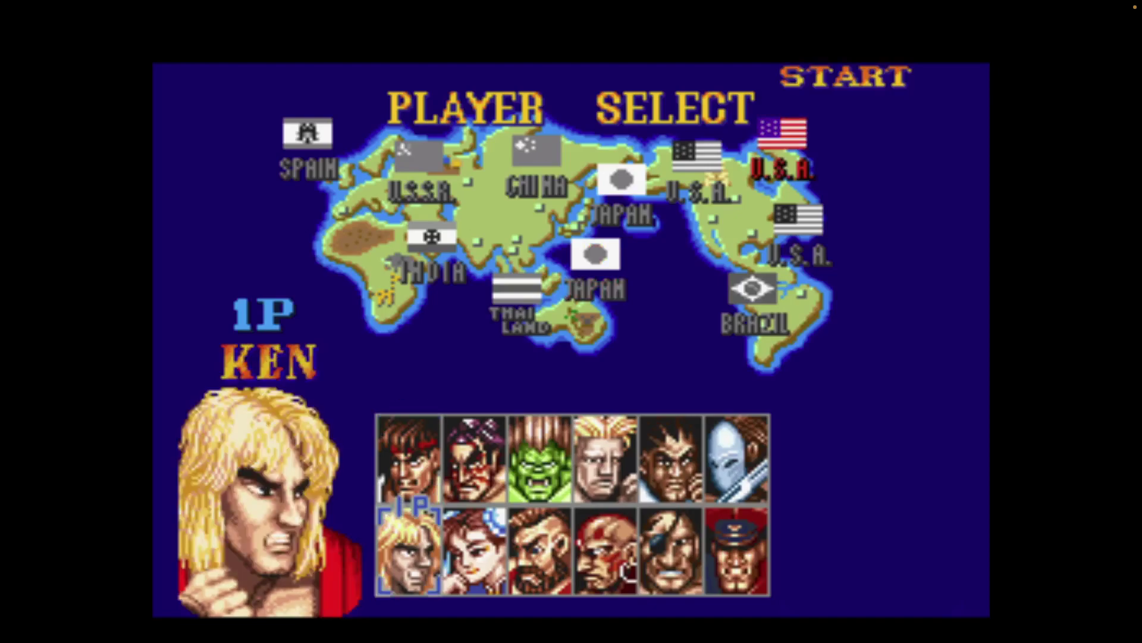
key(Up)
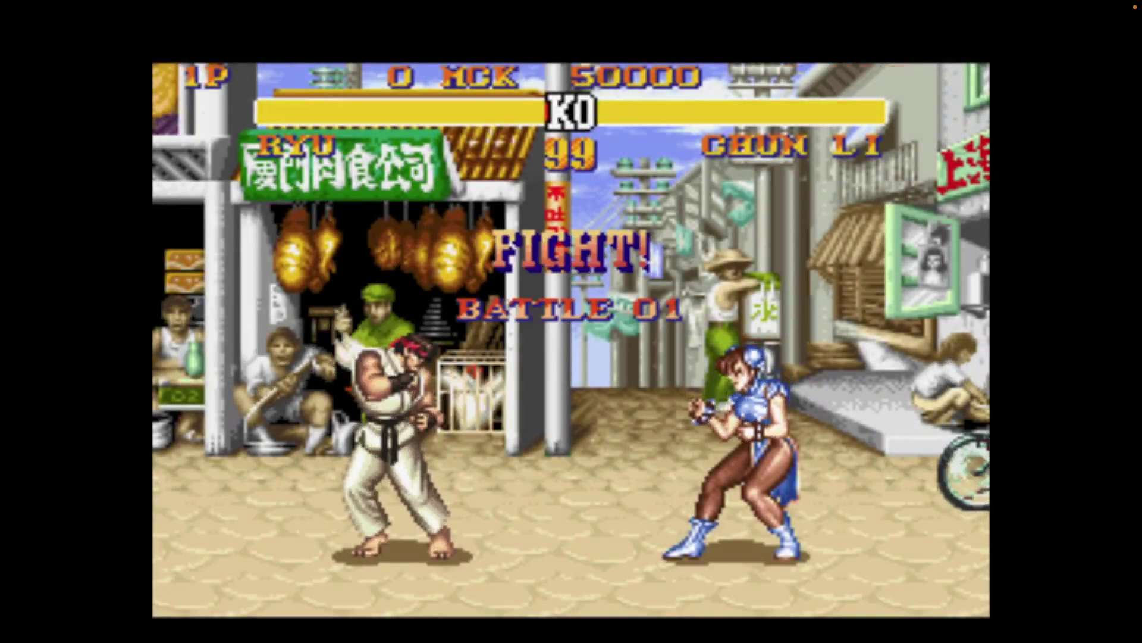
- Fight the first round of Battle 01 as Ryu against Chun Li, using diagonal jumps and a crouch
key(Up+Left)
key(Down)
key(Up+Left)
key(Up+Right)
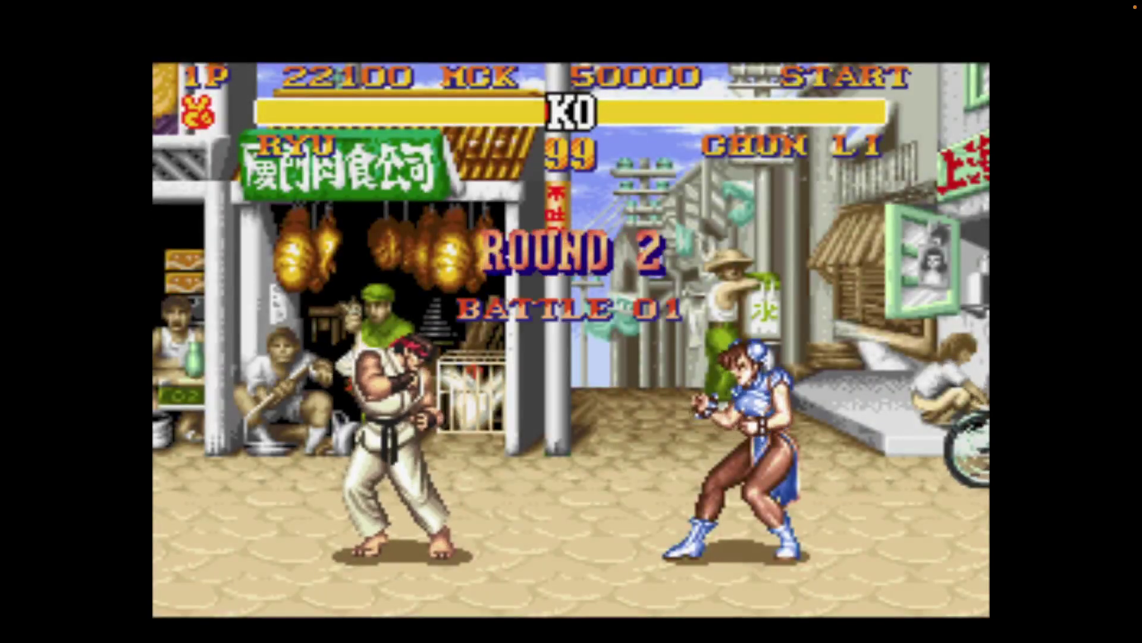
- Fight round 2 of Battle 01 as Ryu against Chun Li, advancing with punches, jumps and a fireball until she is defeated
key(Right)
key(Right)
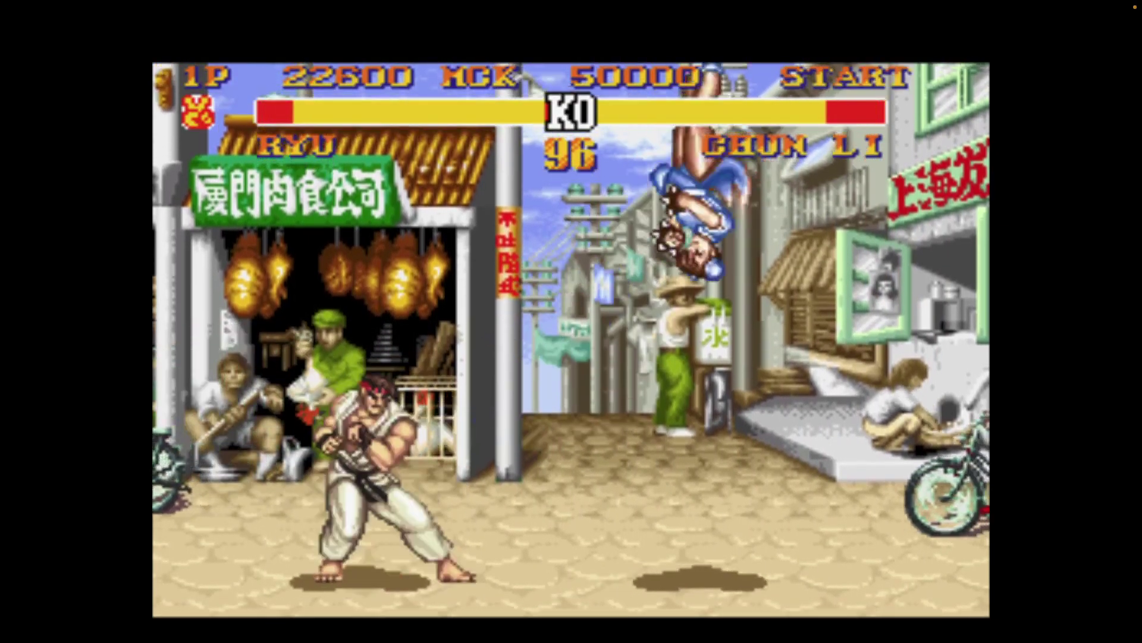
key(a)
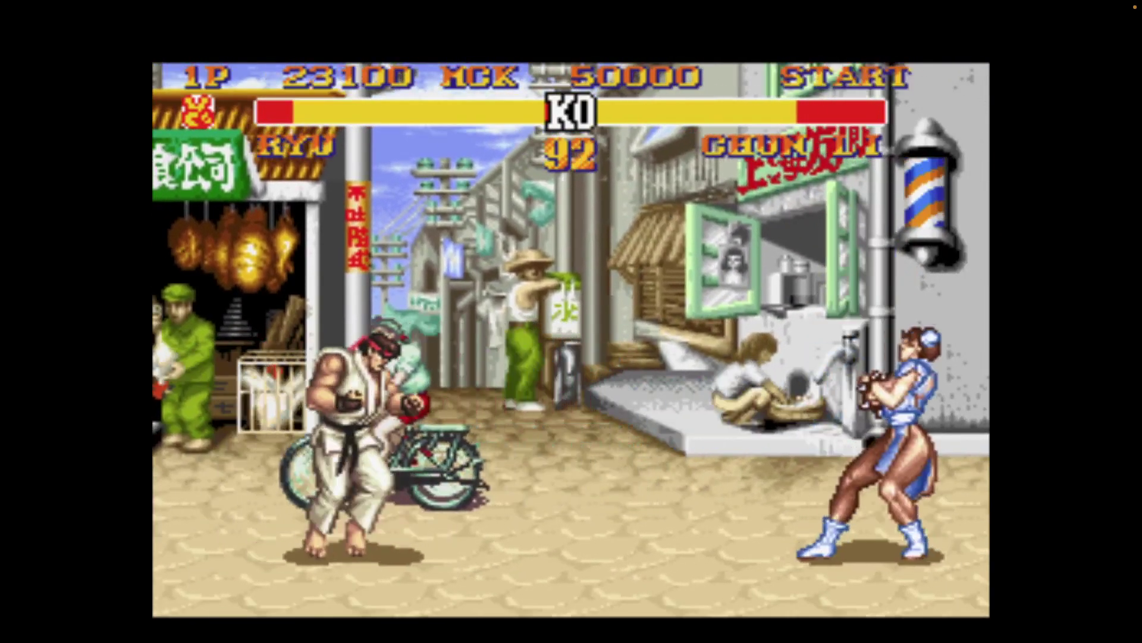
key(Right)
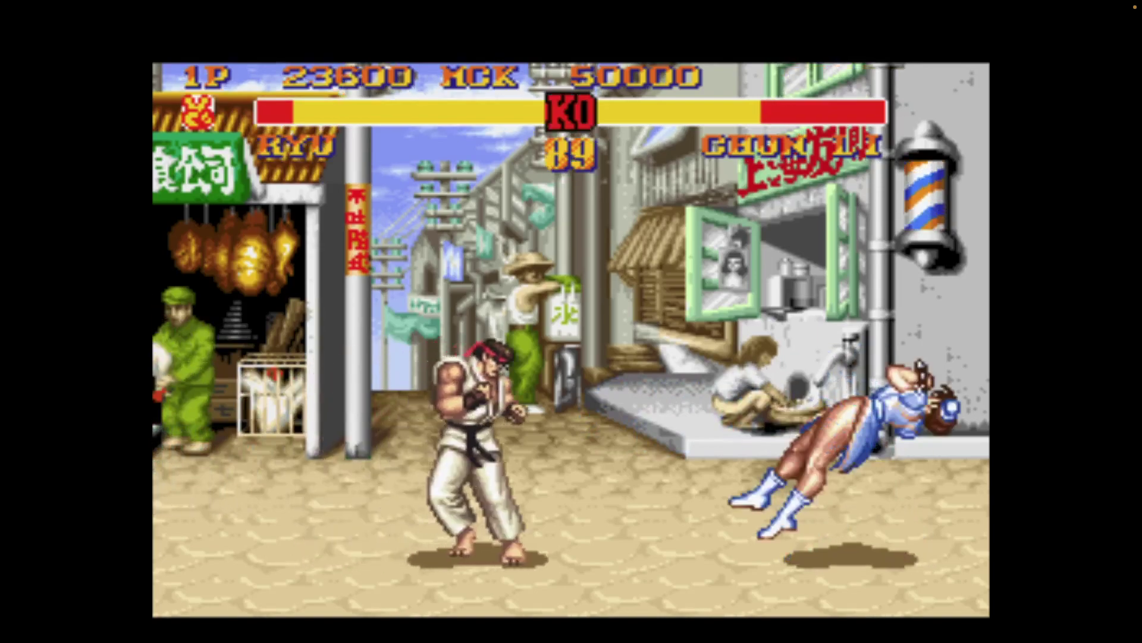
key(Up)
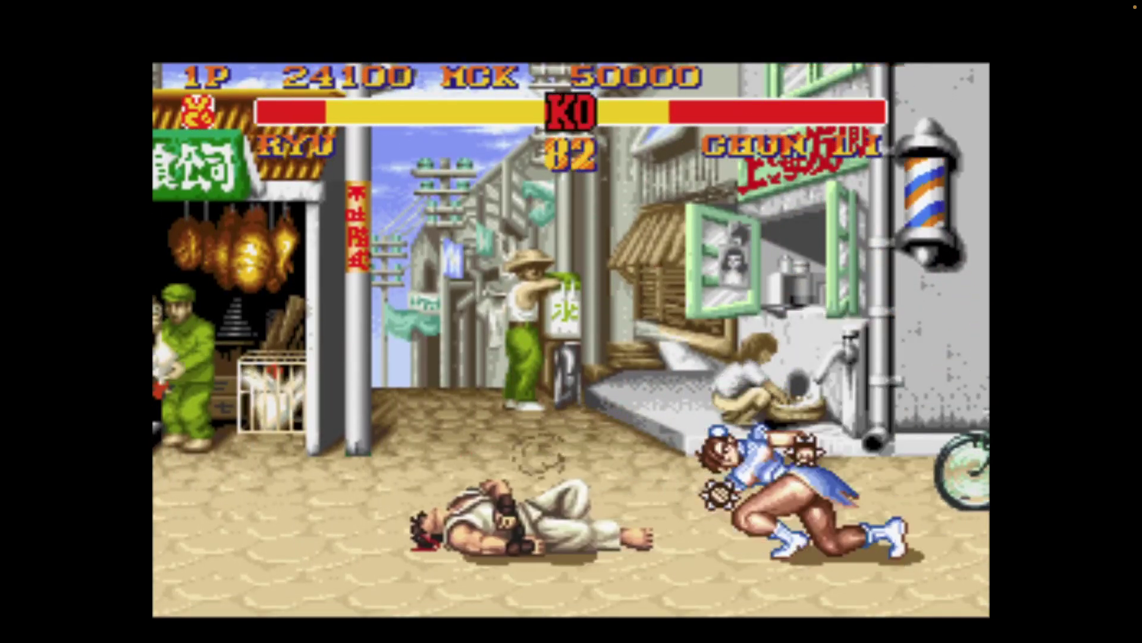
key(a)
key(Down)
key(Right)
key(a)
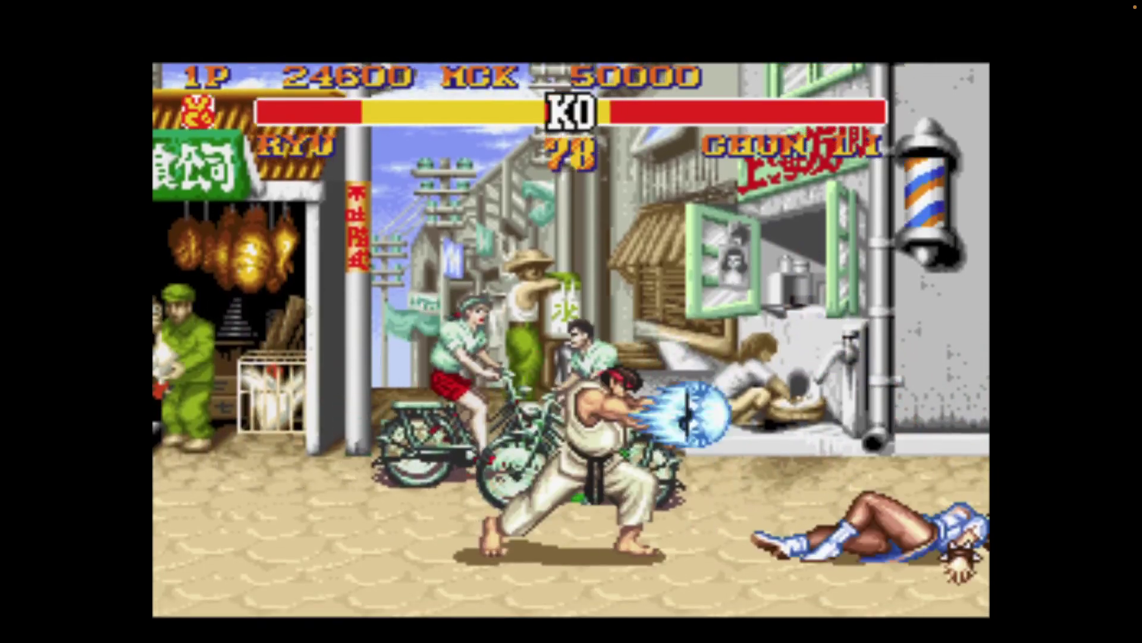
key(Up)
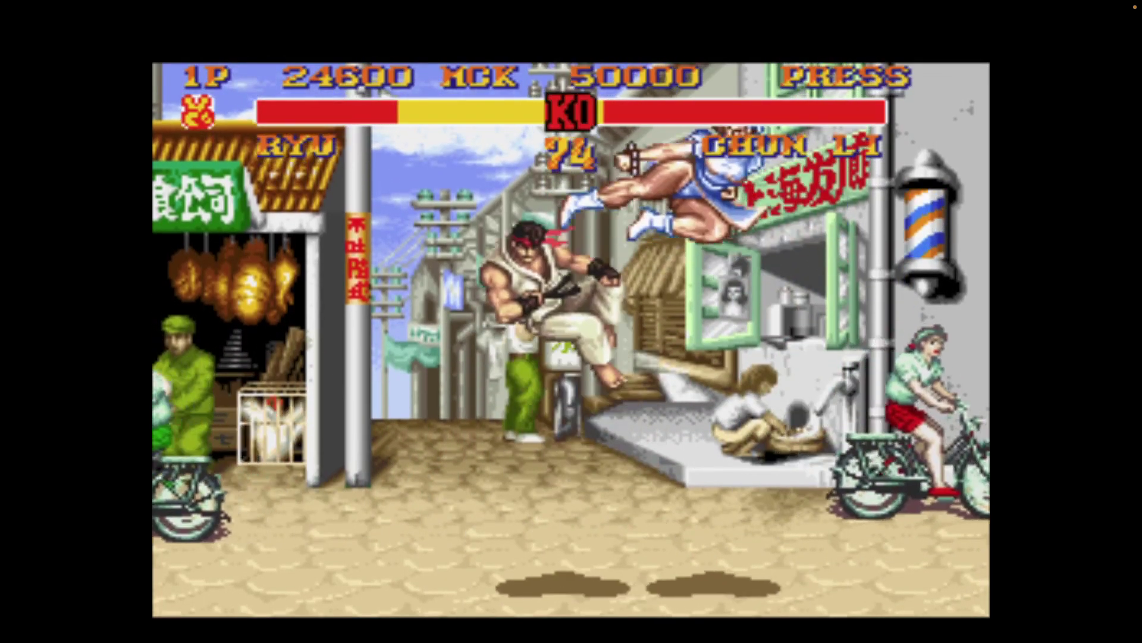
key(Down)
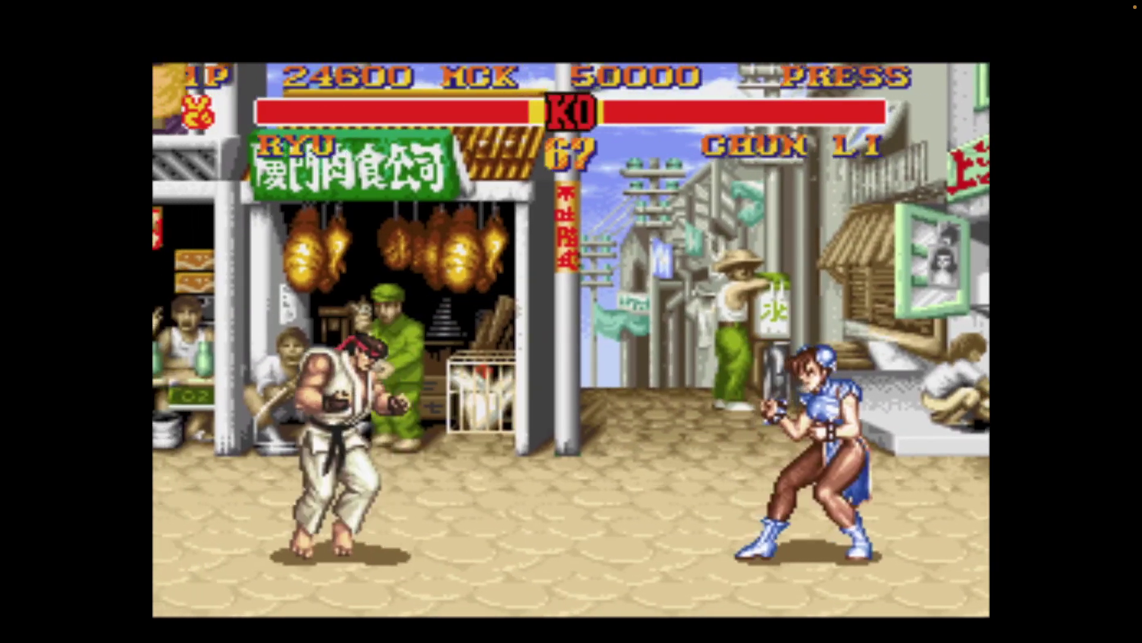
key(d)
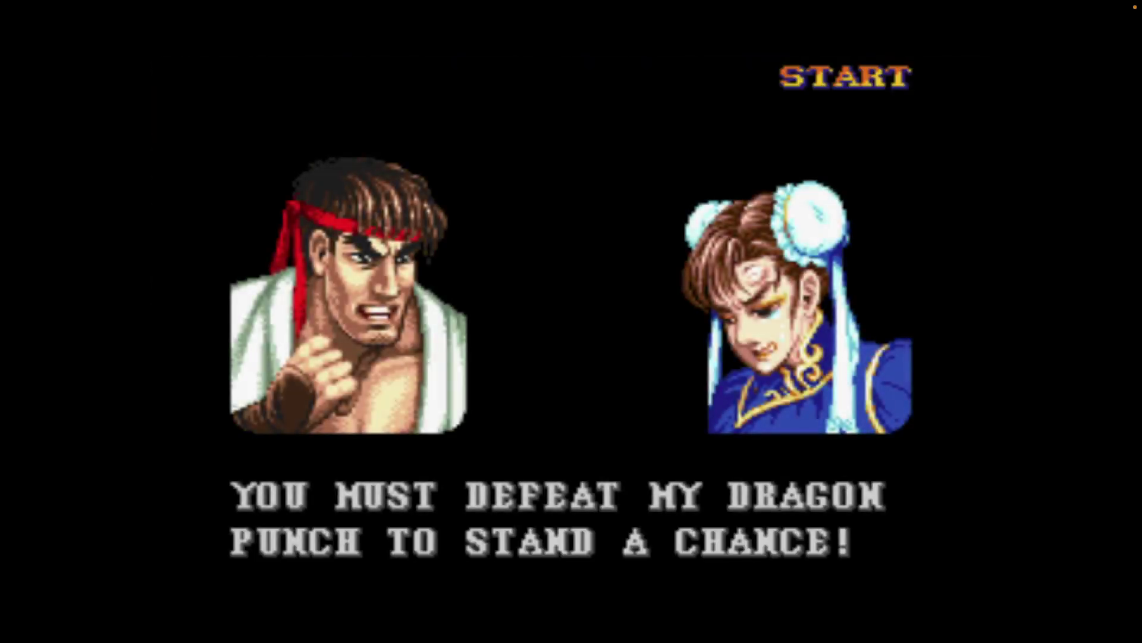
- Pause Street Fighter 2 Turbo on the world map, leave full screen and stop the game, confirming the exit
mouse_move(521, 327)
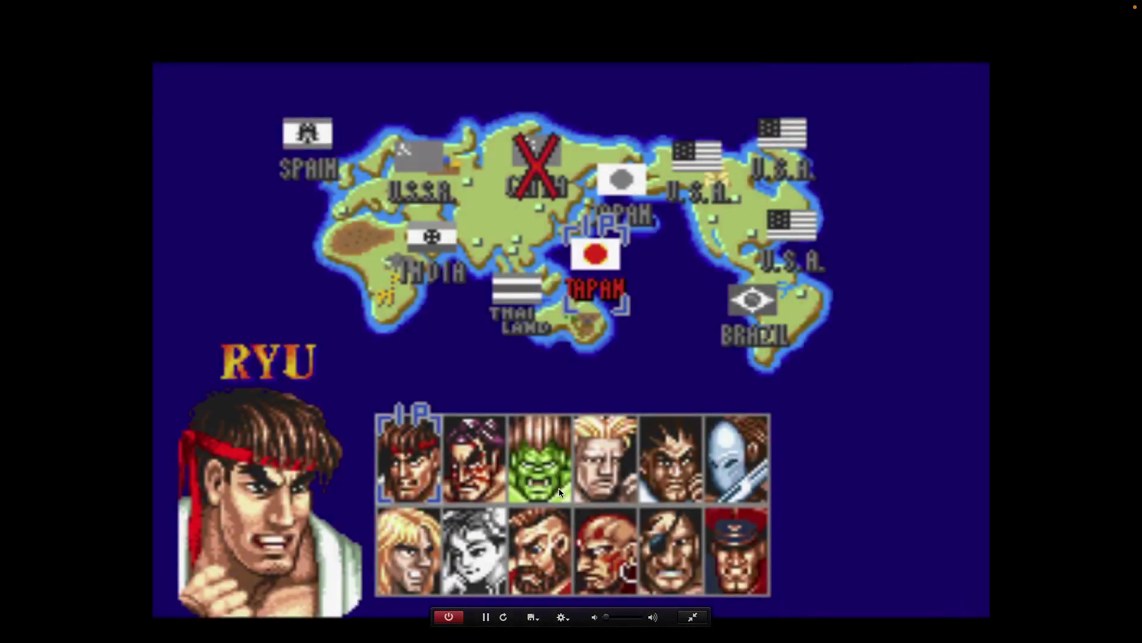
click(486, 618)
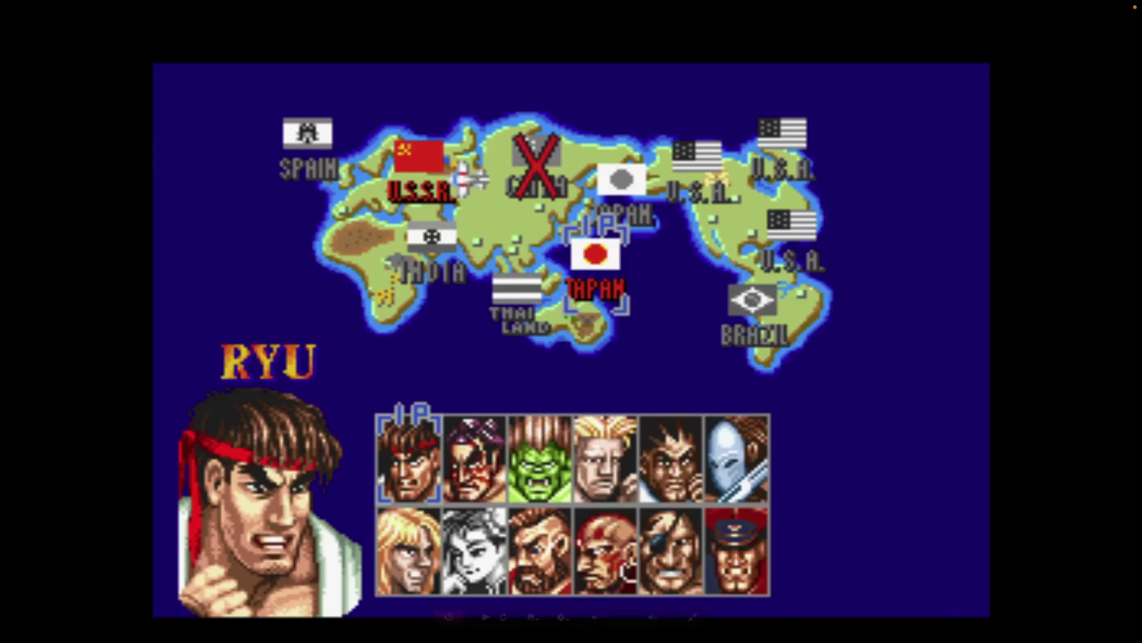
click(695, 617)
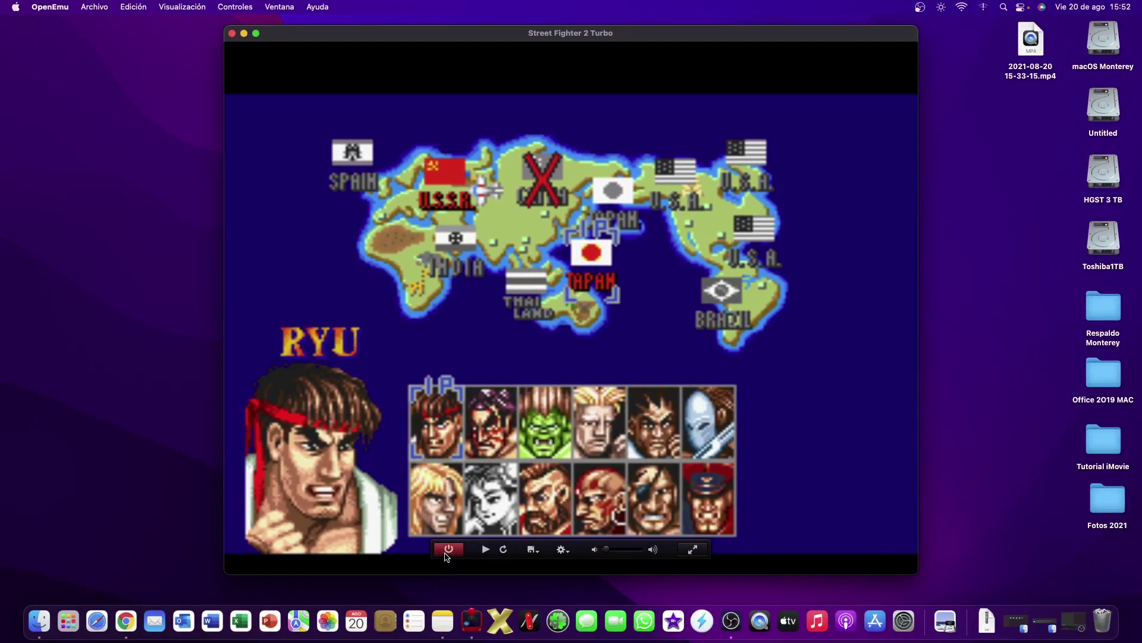
click(448, 550)
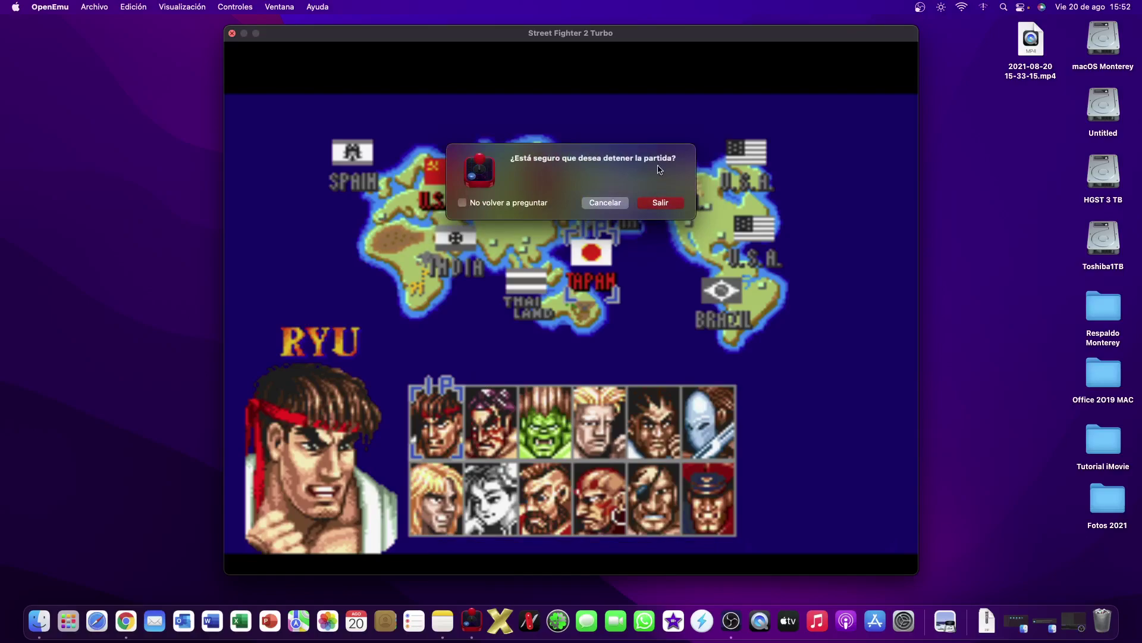
click(661, 203)
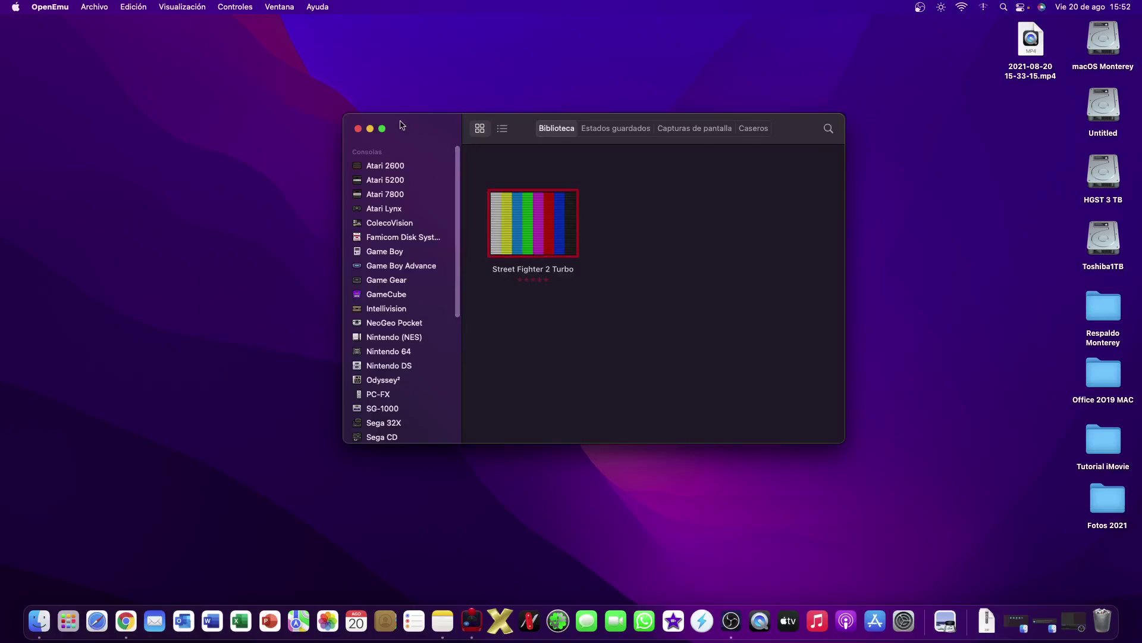
- Expand the game library to full screen and launch God of War: Chains of Olympus from the Sony PSP collection
click(382, 129)
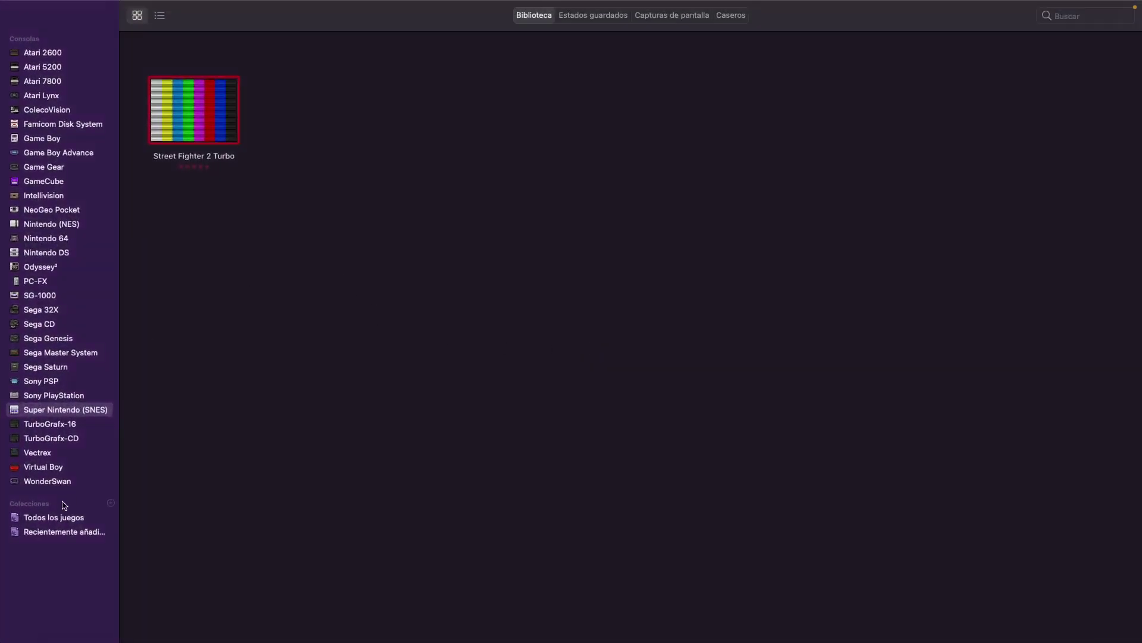
click(48, 395)
click(47, 382)
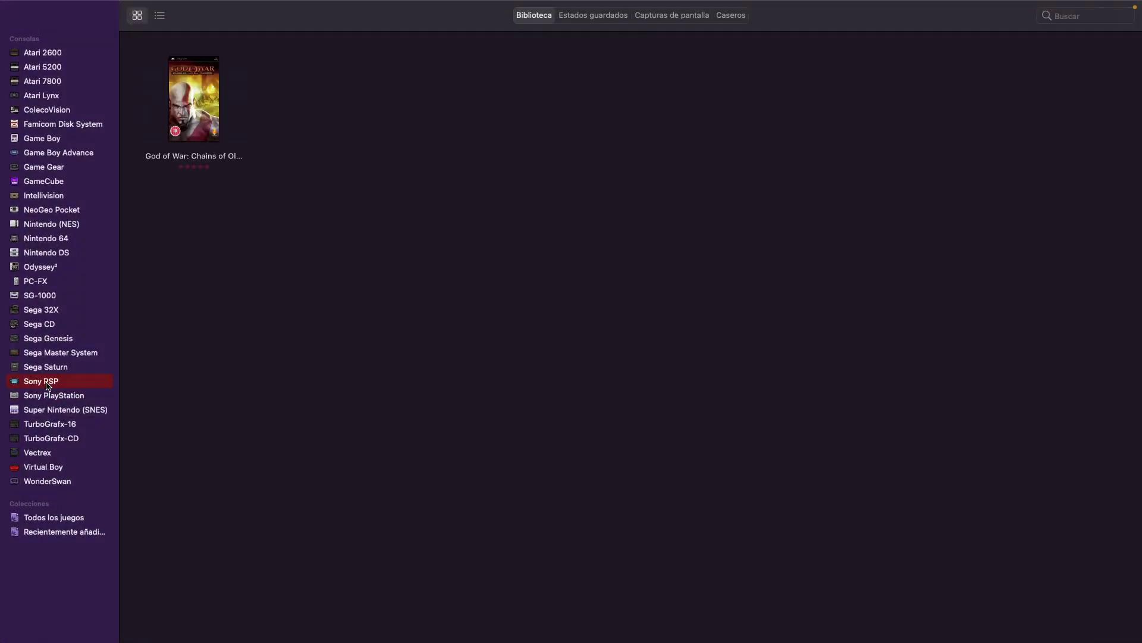
double_click(202, 124)
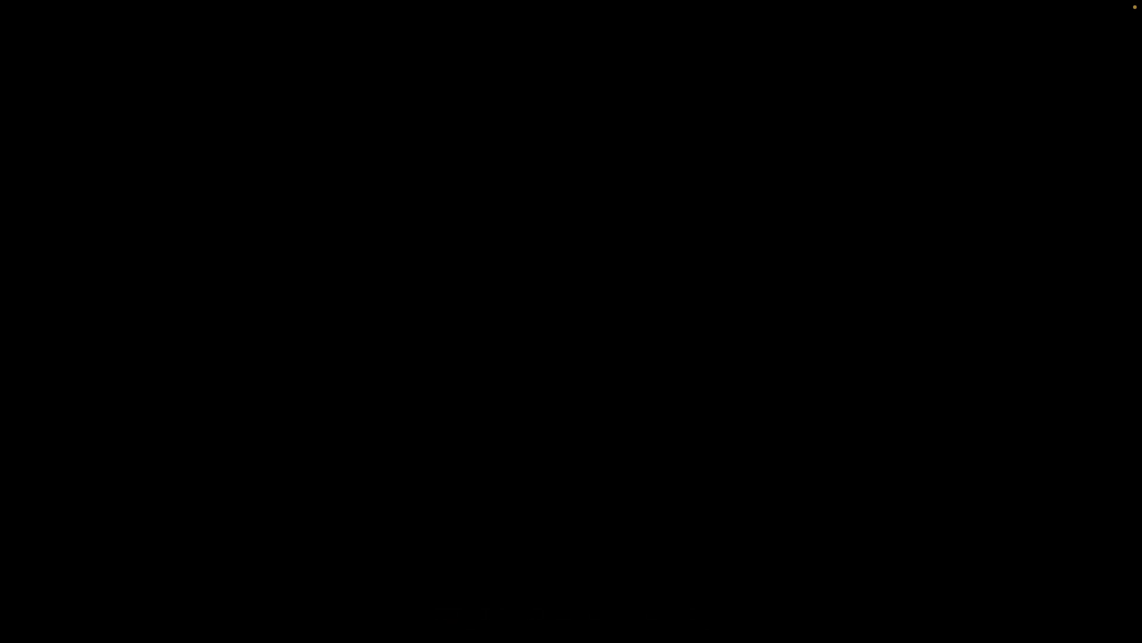
- Map Player 1's Sony PSP controls to the PS4 controller from D-Pad Up through Select on Share, and close the controller settings
mouse_move(519, 478)
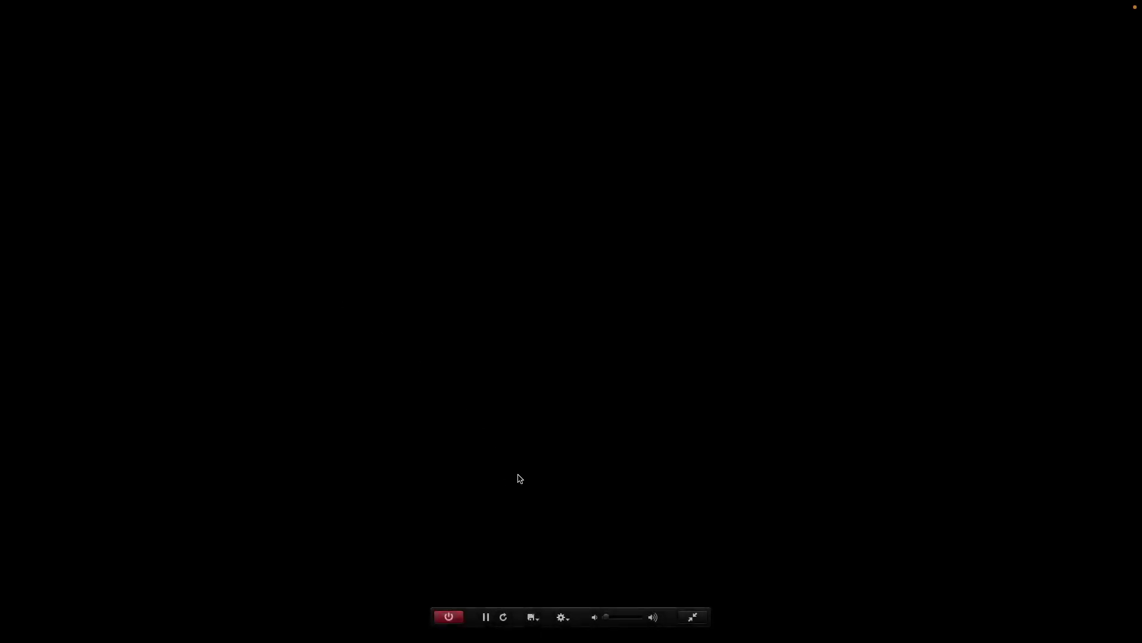
click(562, 617)
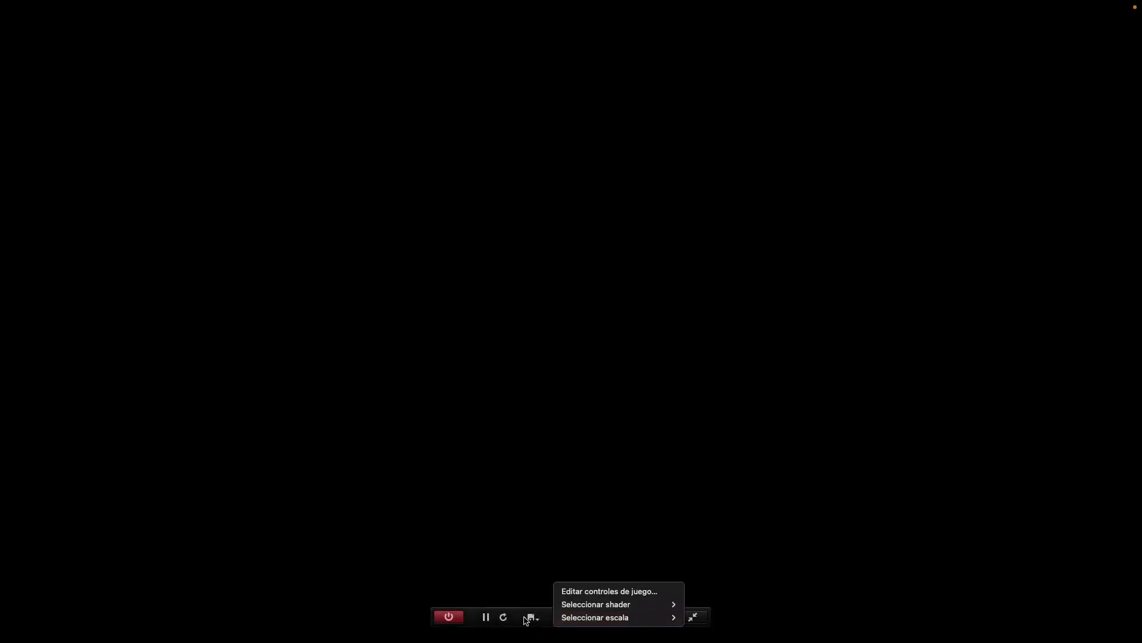
click(562, 617)
click(592, 590)
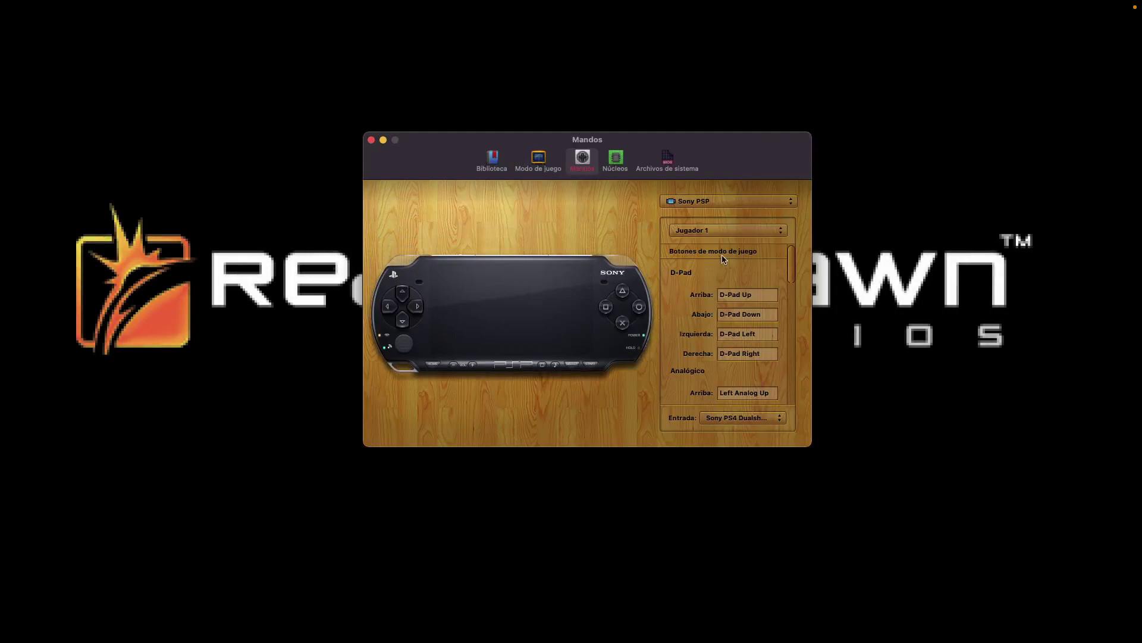
click(753, 295)
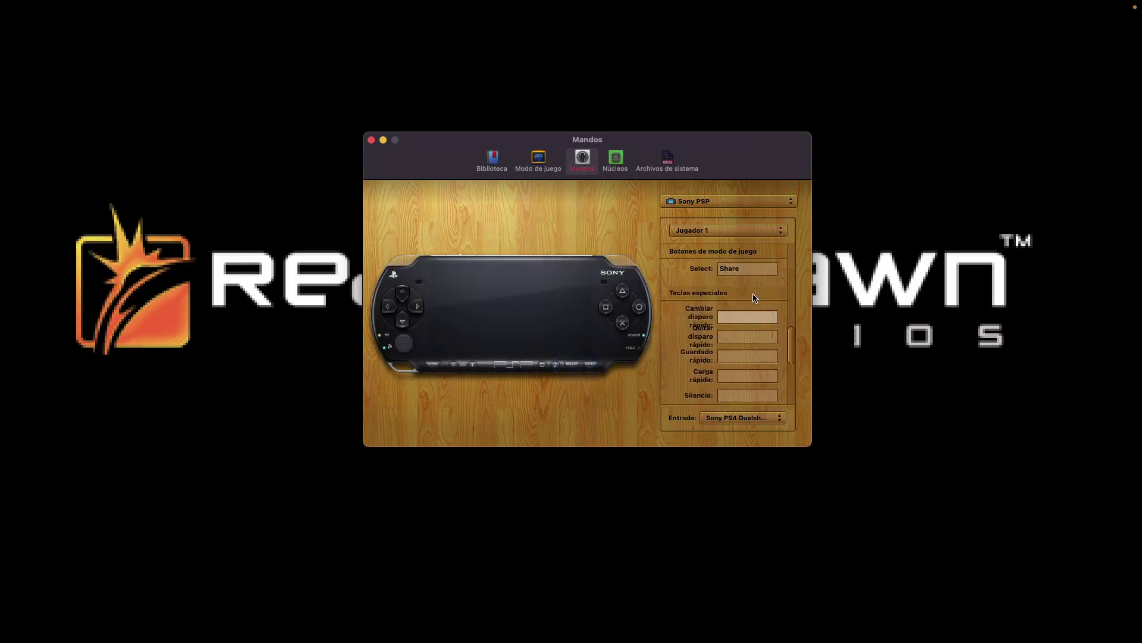
click(372, 141)
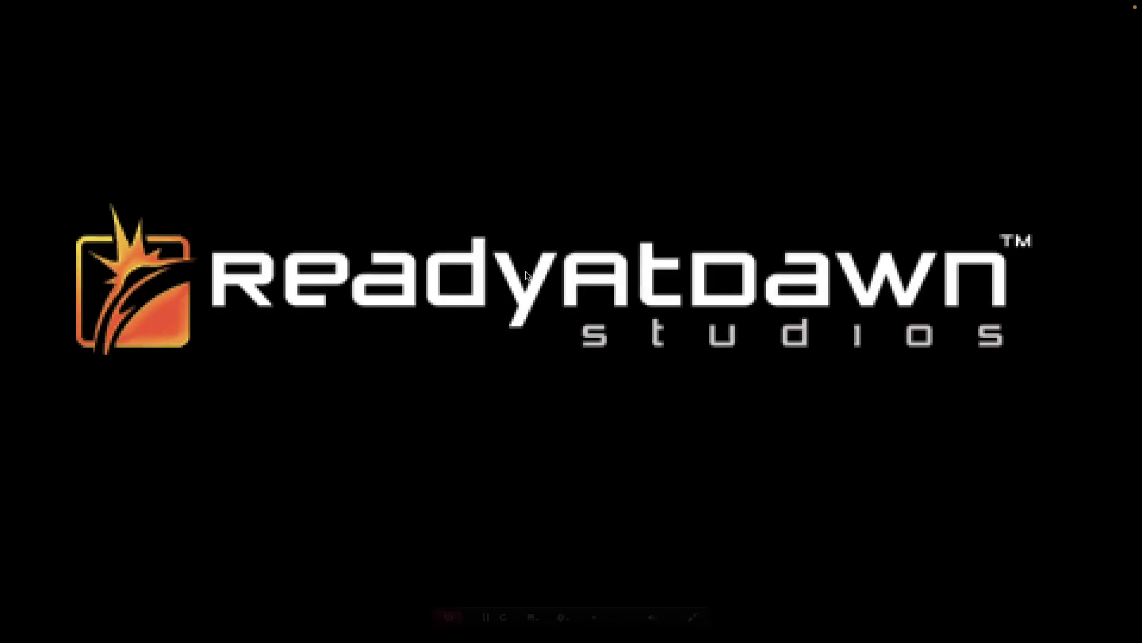
- Change the God of War game's shader to Linear
click(533, 617)
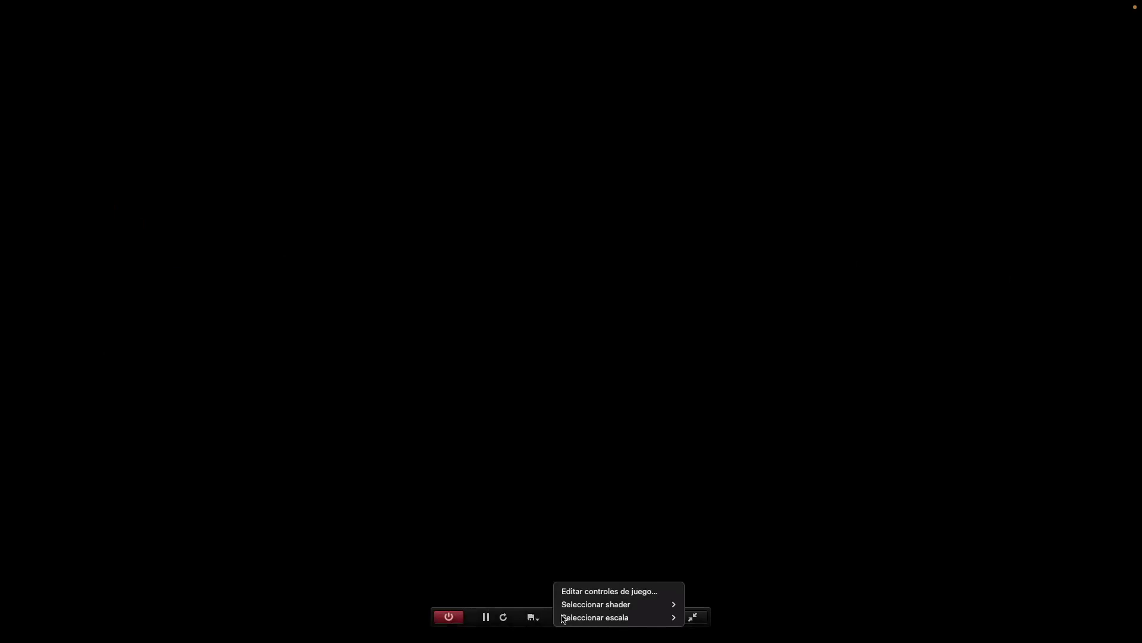
mouse_move(596, 607)
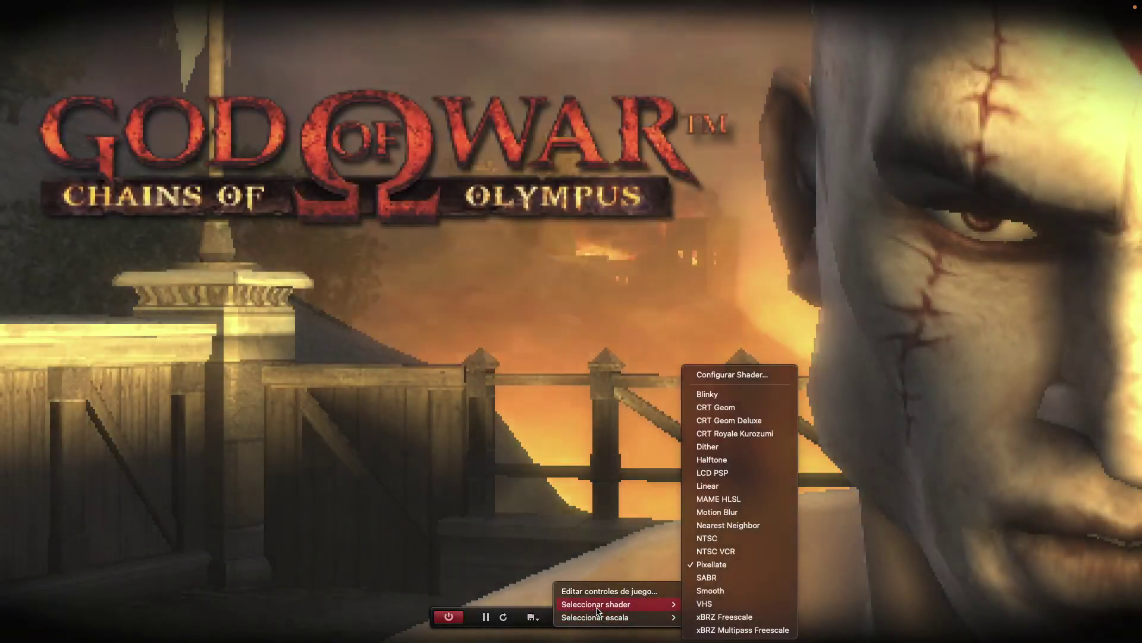
mouse_move(635, 604)
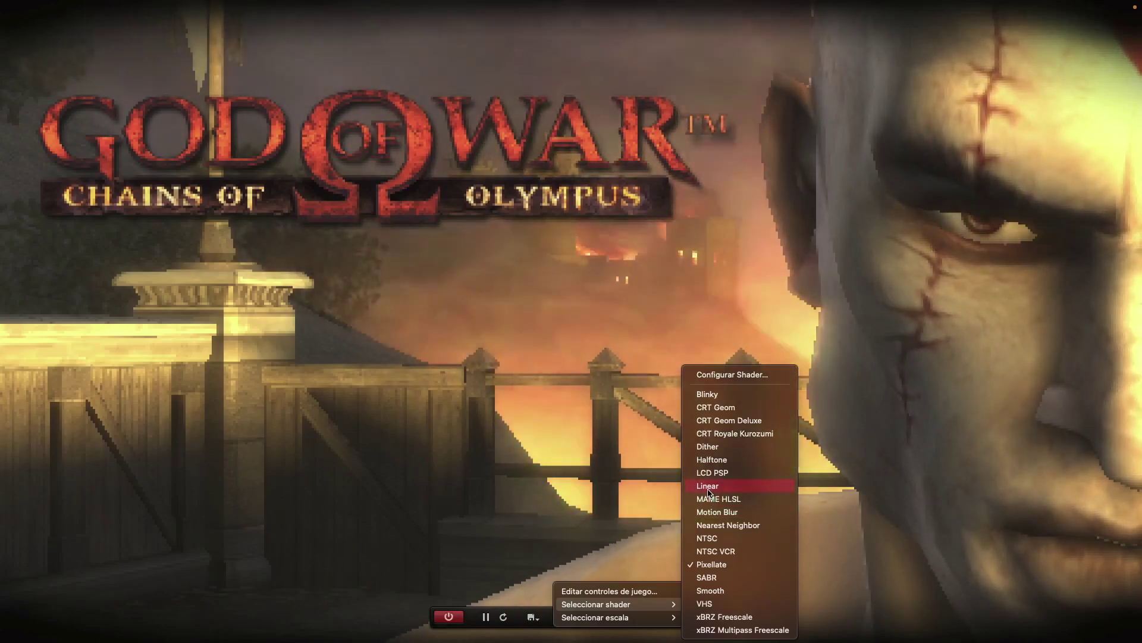
click(708, 486)
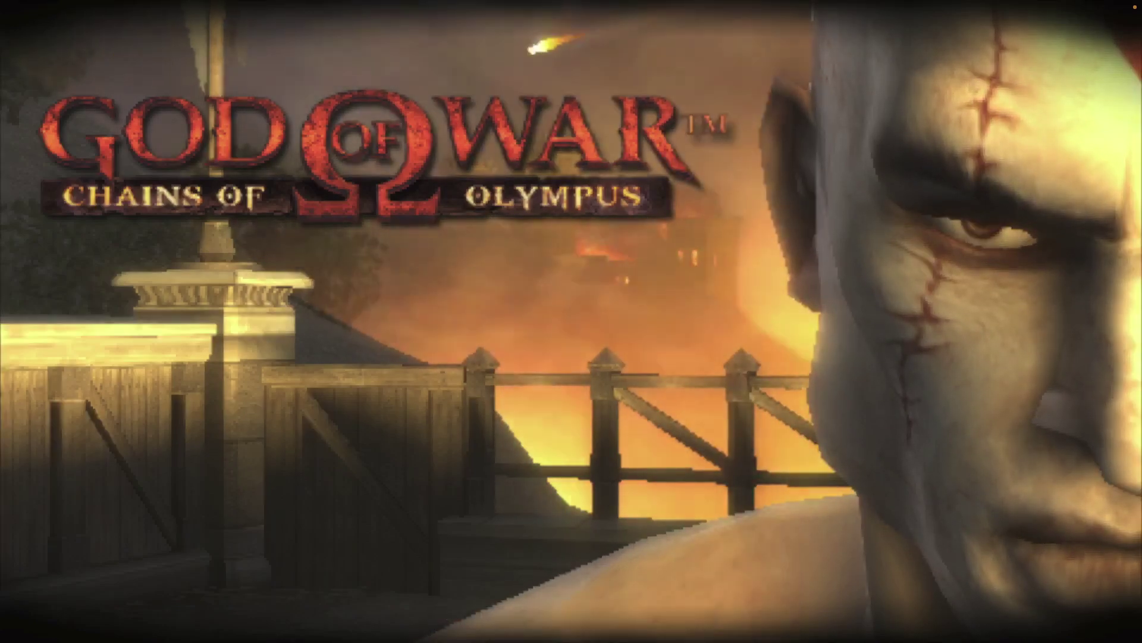
- Assign R2 to Avance rápido and L2 to Retroceso in Player 1's Sony PSP special keys, and close the controller settings
mouse_move(921, 439)
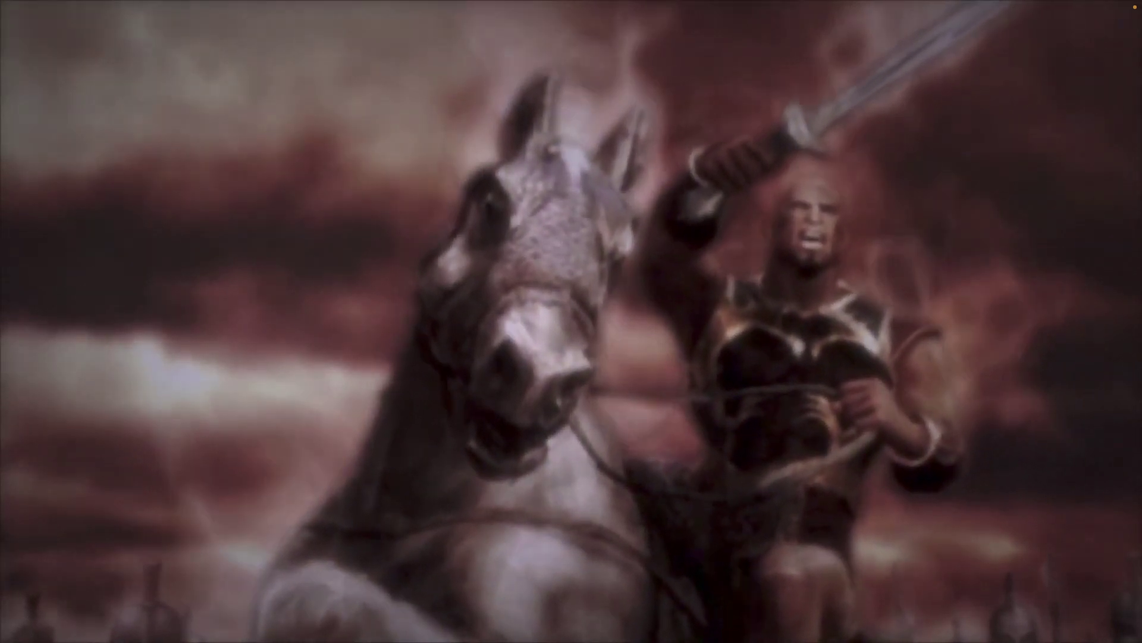
mouse_move(527, 552)
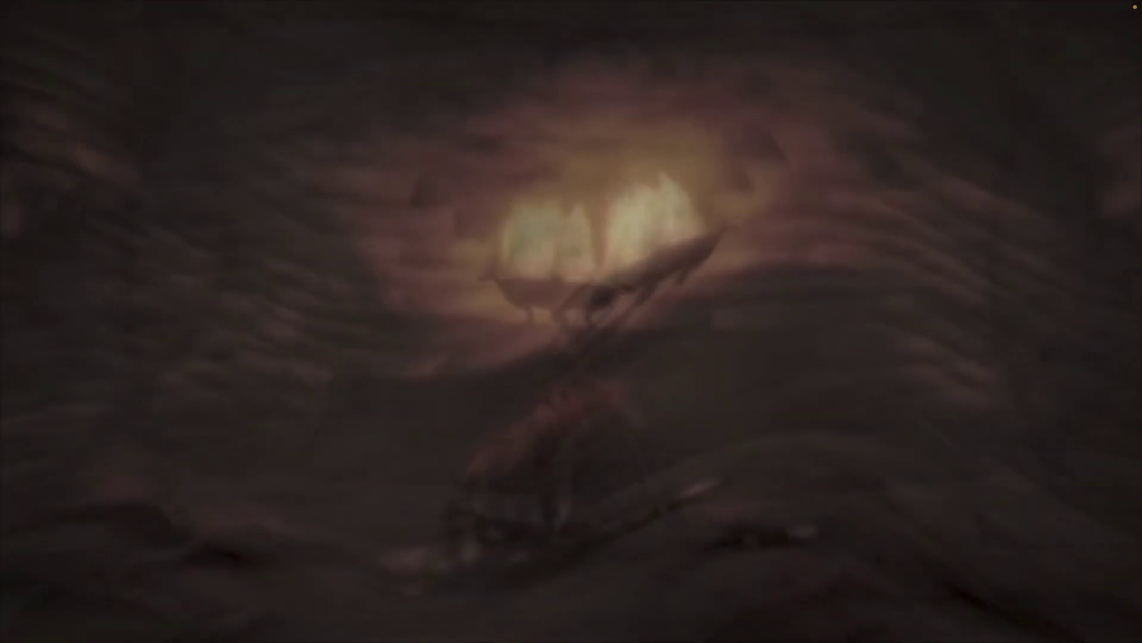
mouse_move(671, 554)
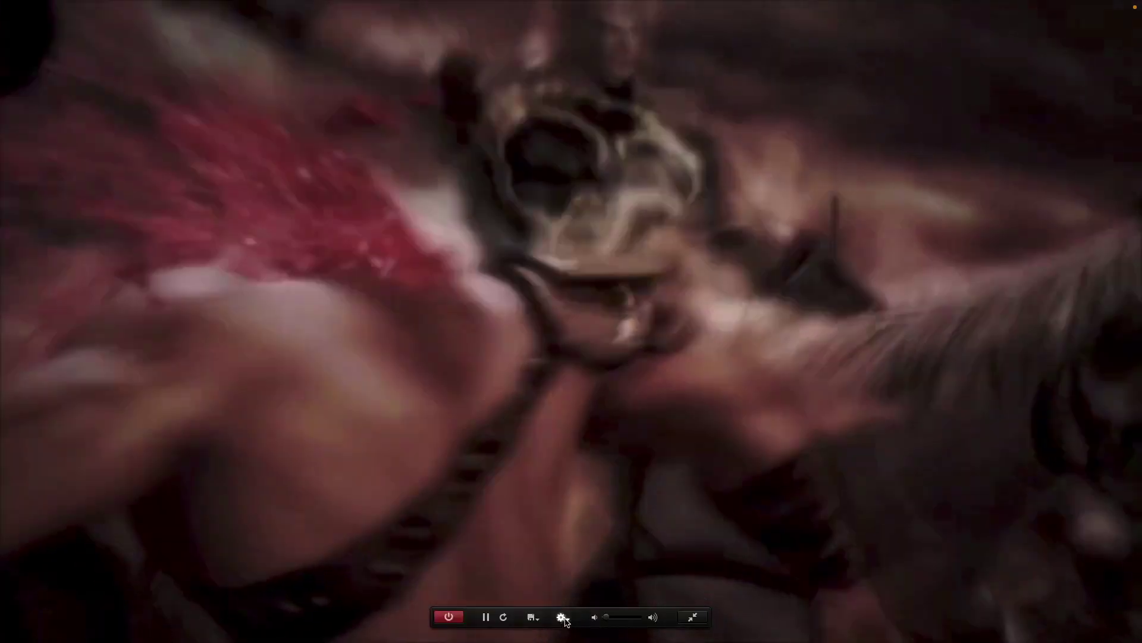
click(563, 617)
mouse_move(655, 604)
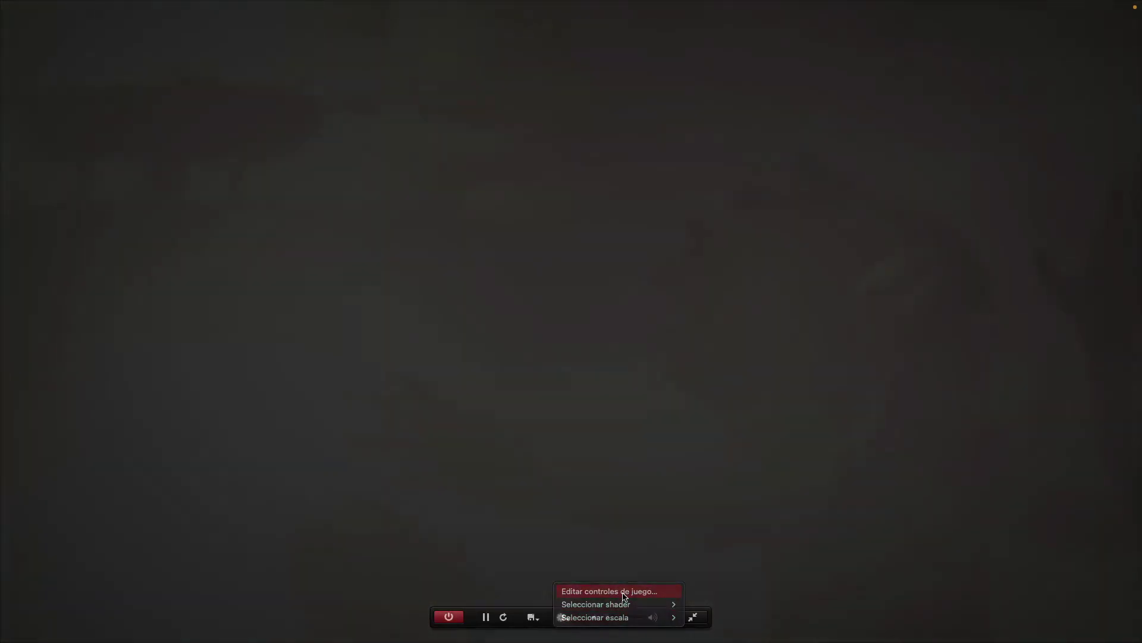
click(625, 592)
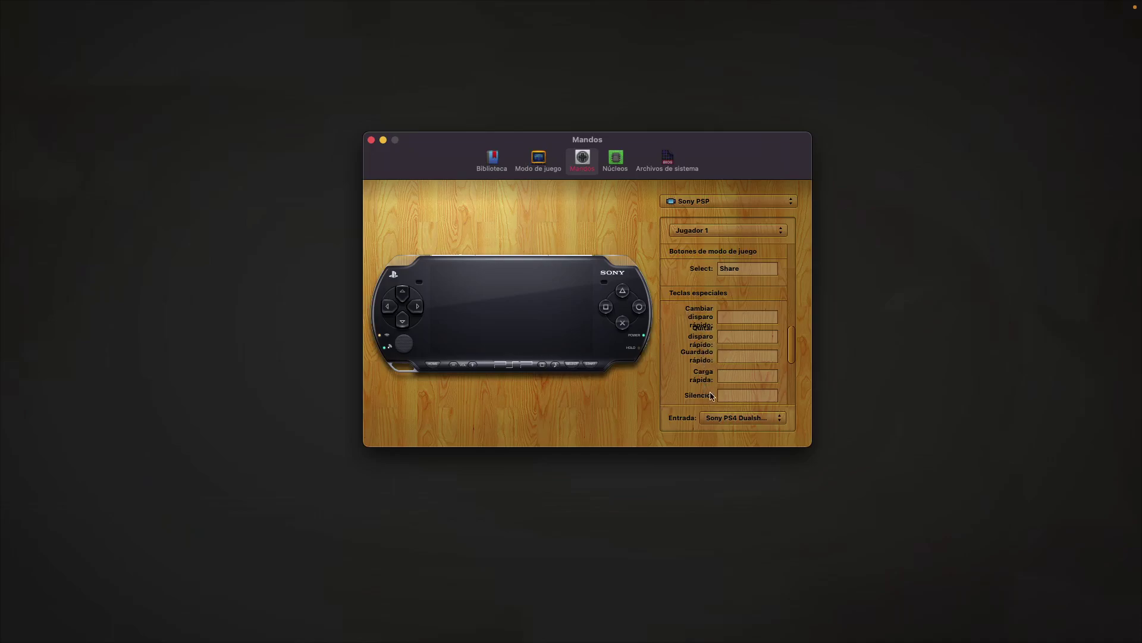
scroll(734, 382, down, 3)
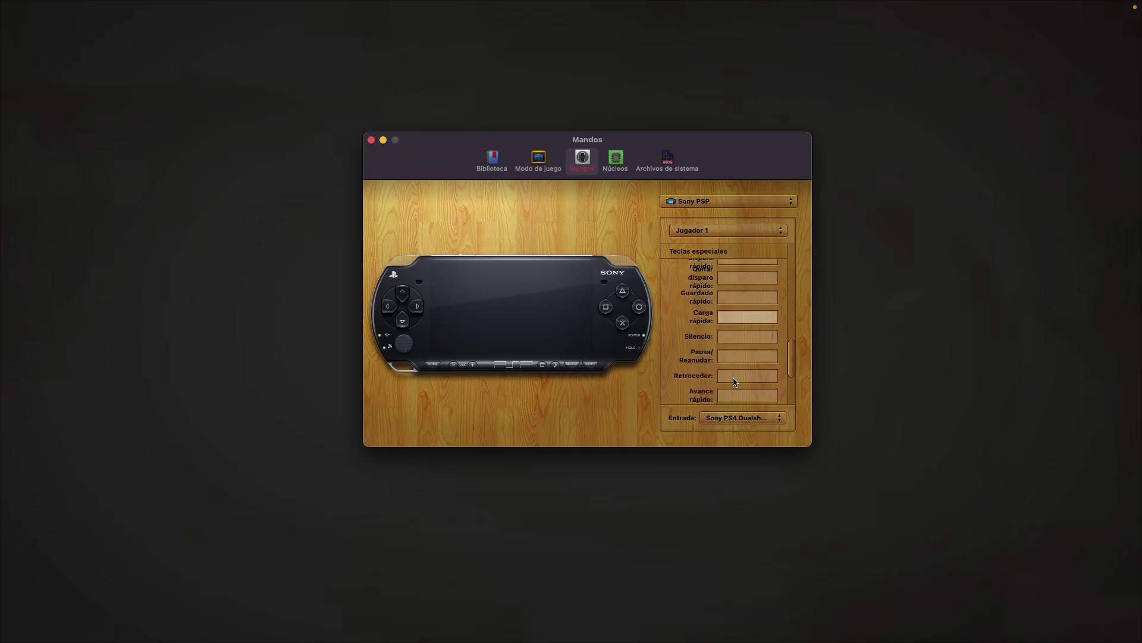
scroll(735, 404, down, 4)
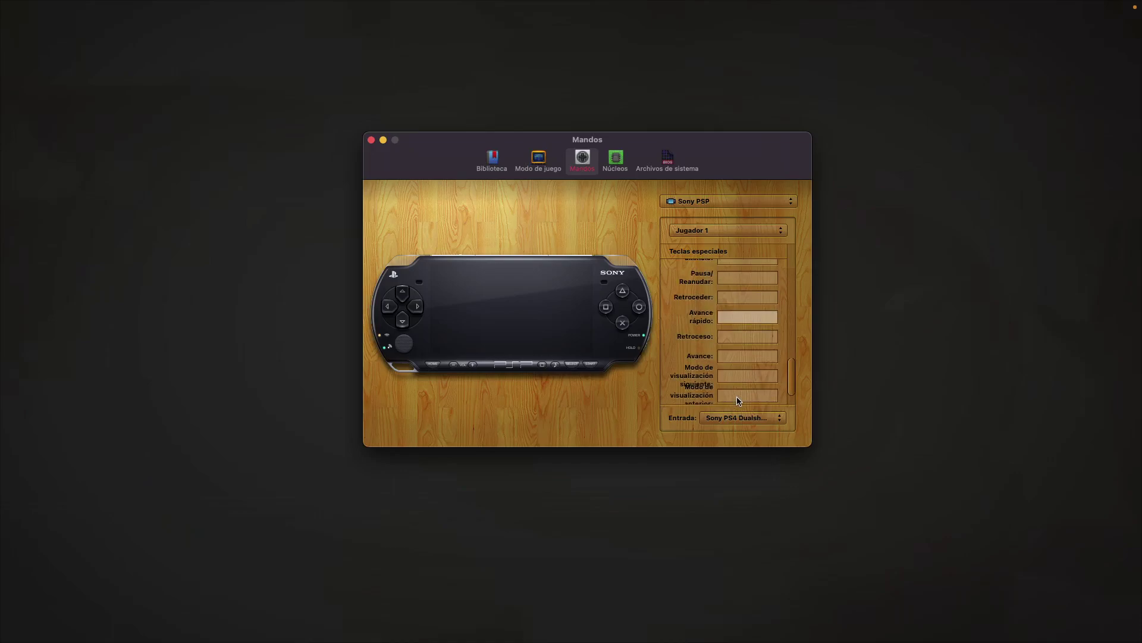
scroll(738, 401, down, 1)
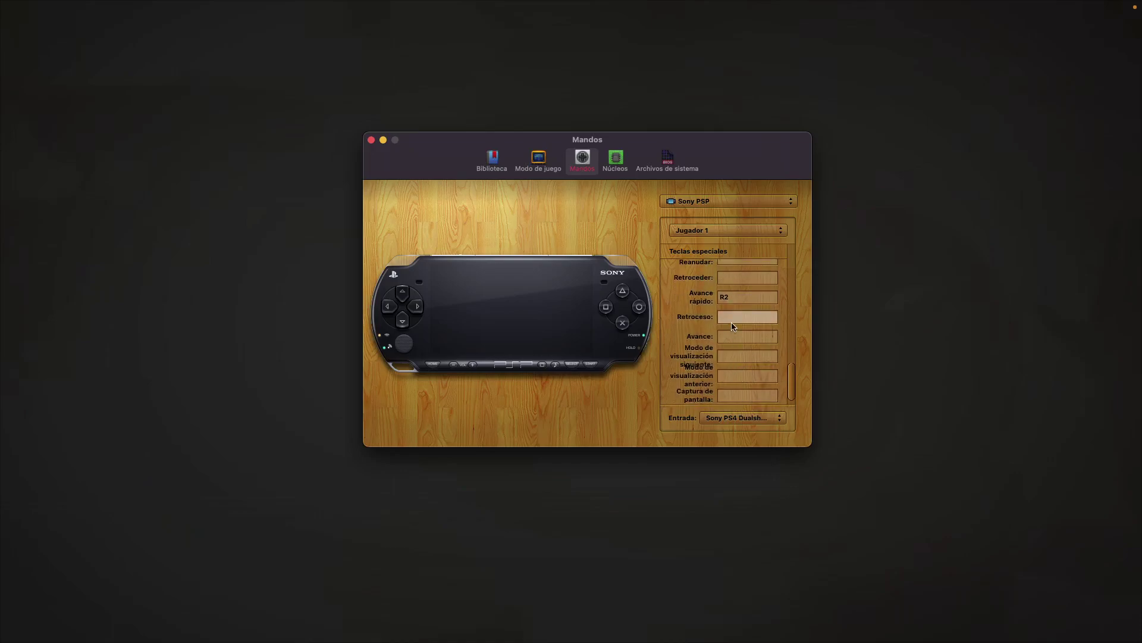
scroll(731, 320, down, 1)
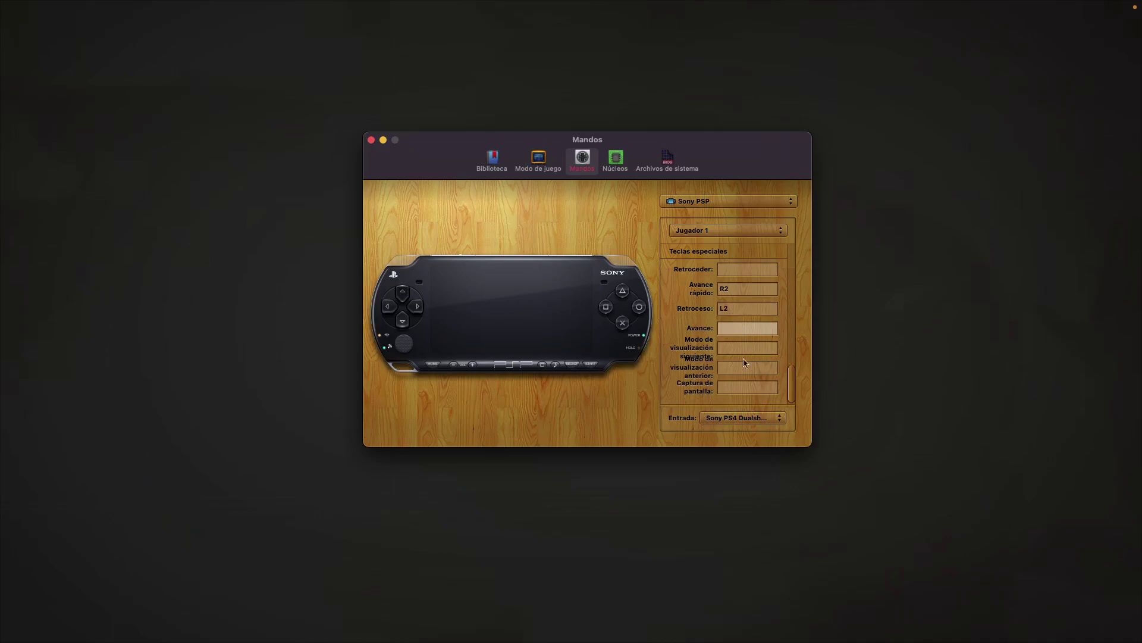
click(372, 141)
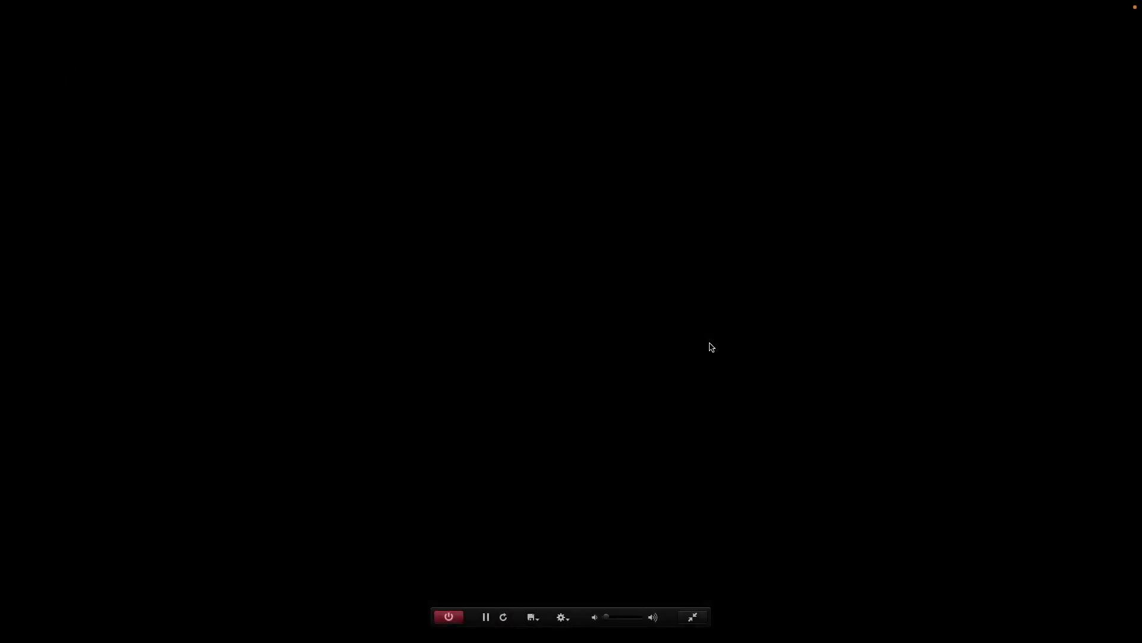